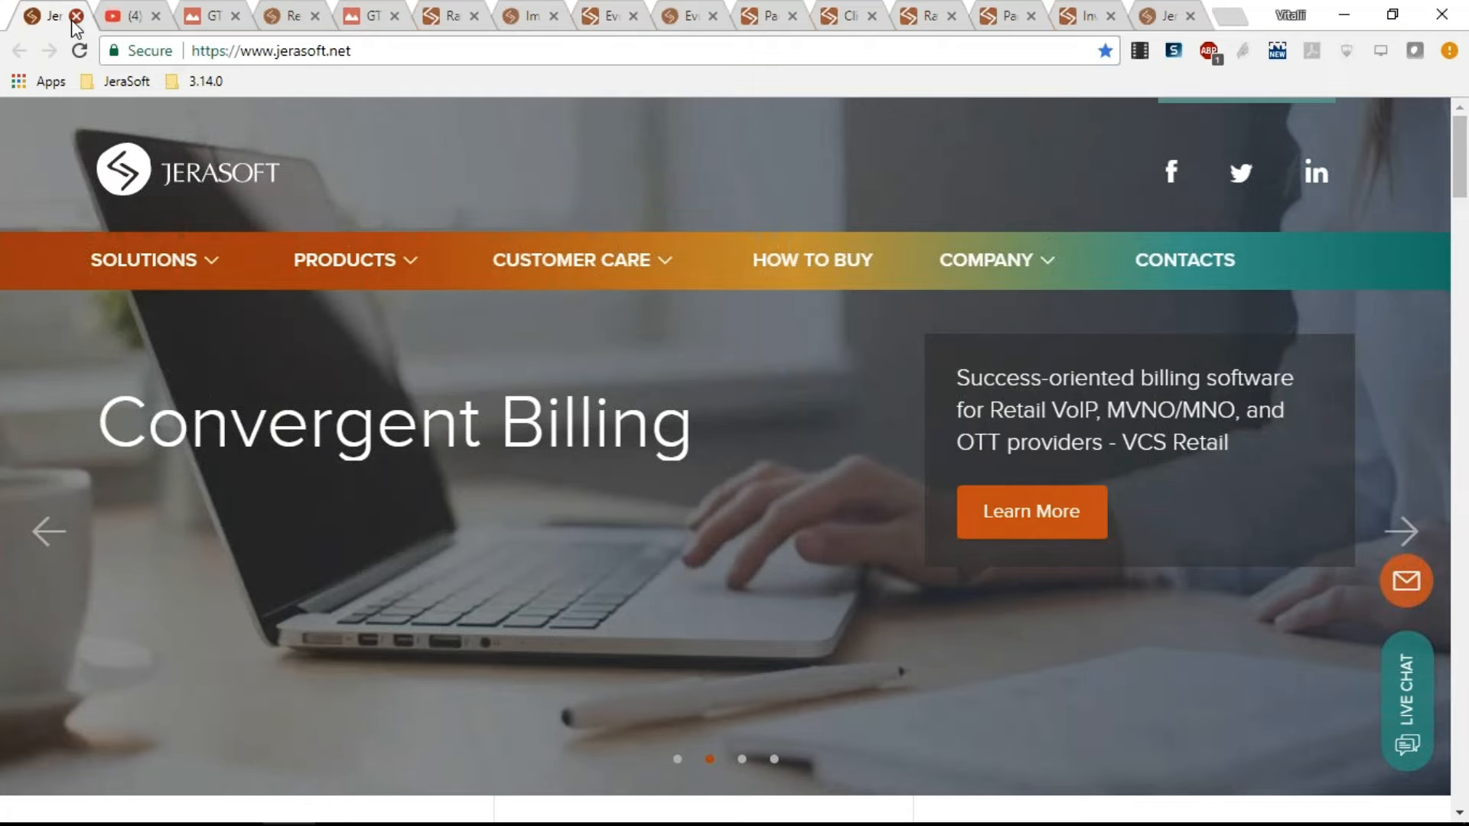
Close the JeraSoft website tab, browse the JeraSoft YouTube channel's home and videos pages, then close the channel and image tabs.
left_click(75, 16)
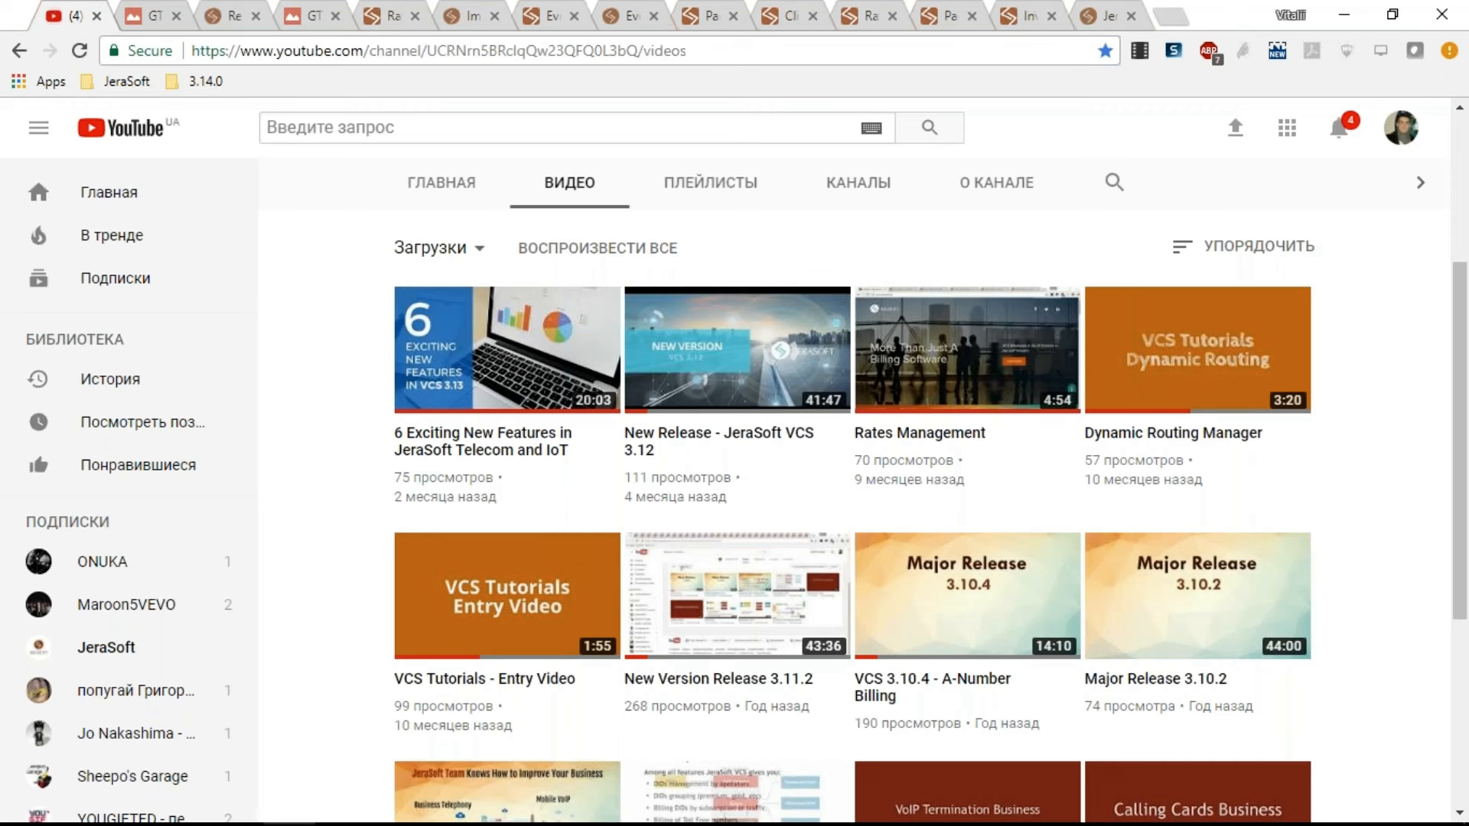
left_click(451, 186)
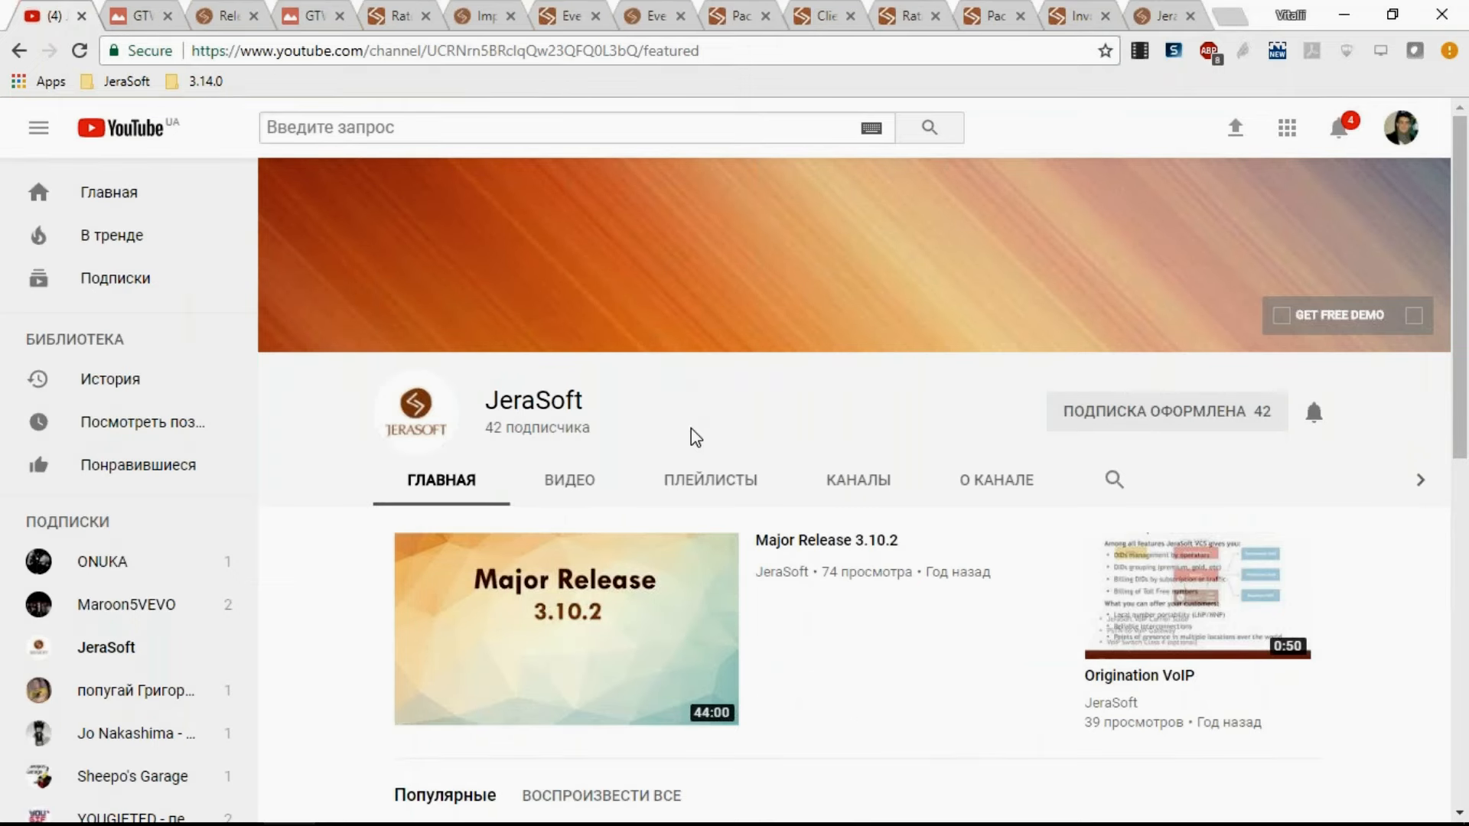
left_click(580, 485)
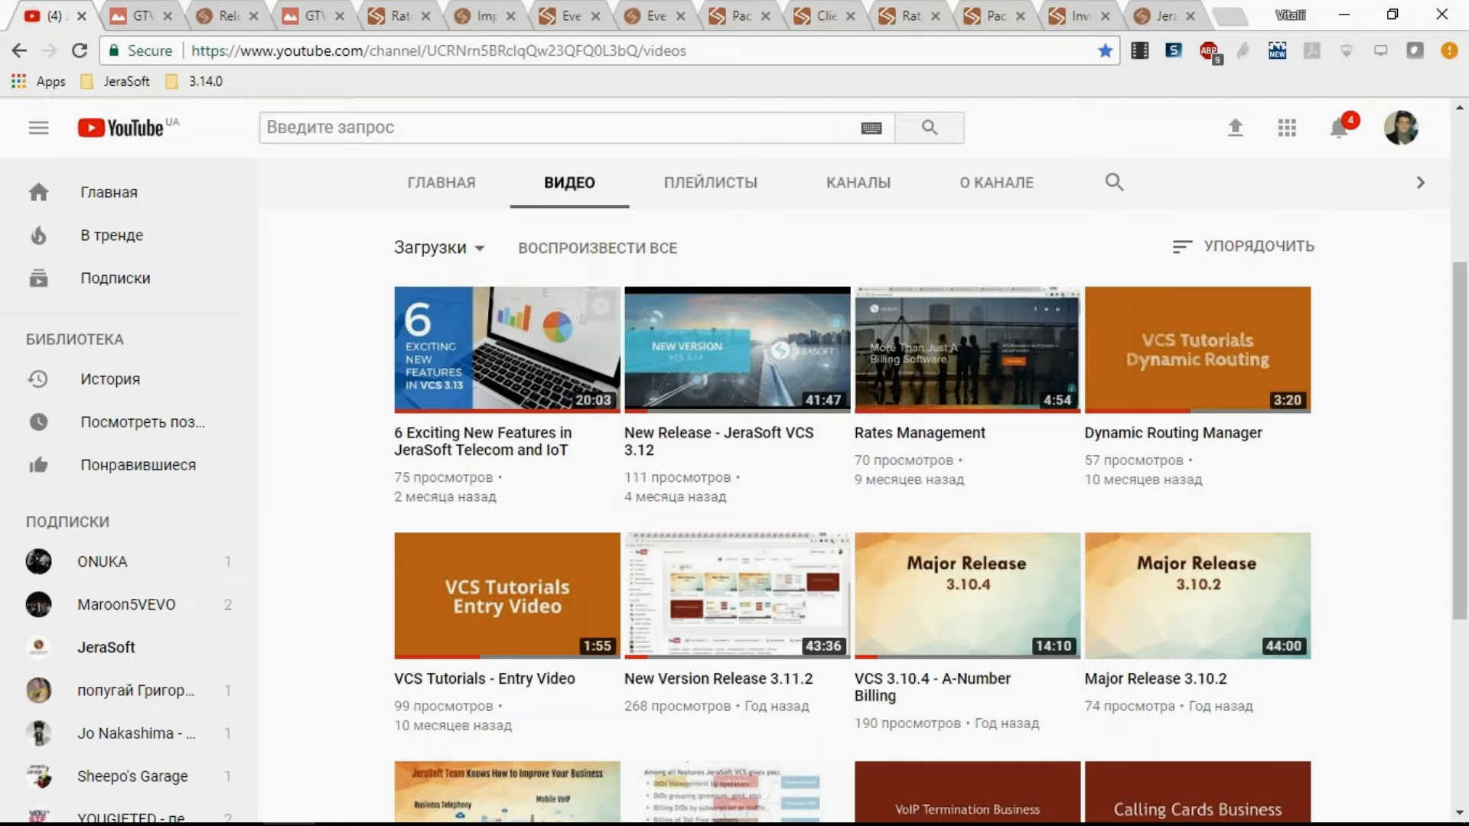
left_click(82, 16)
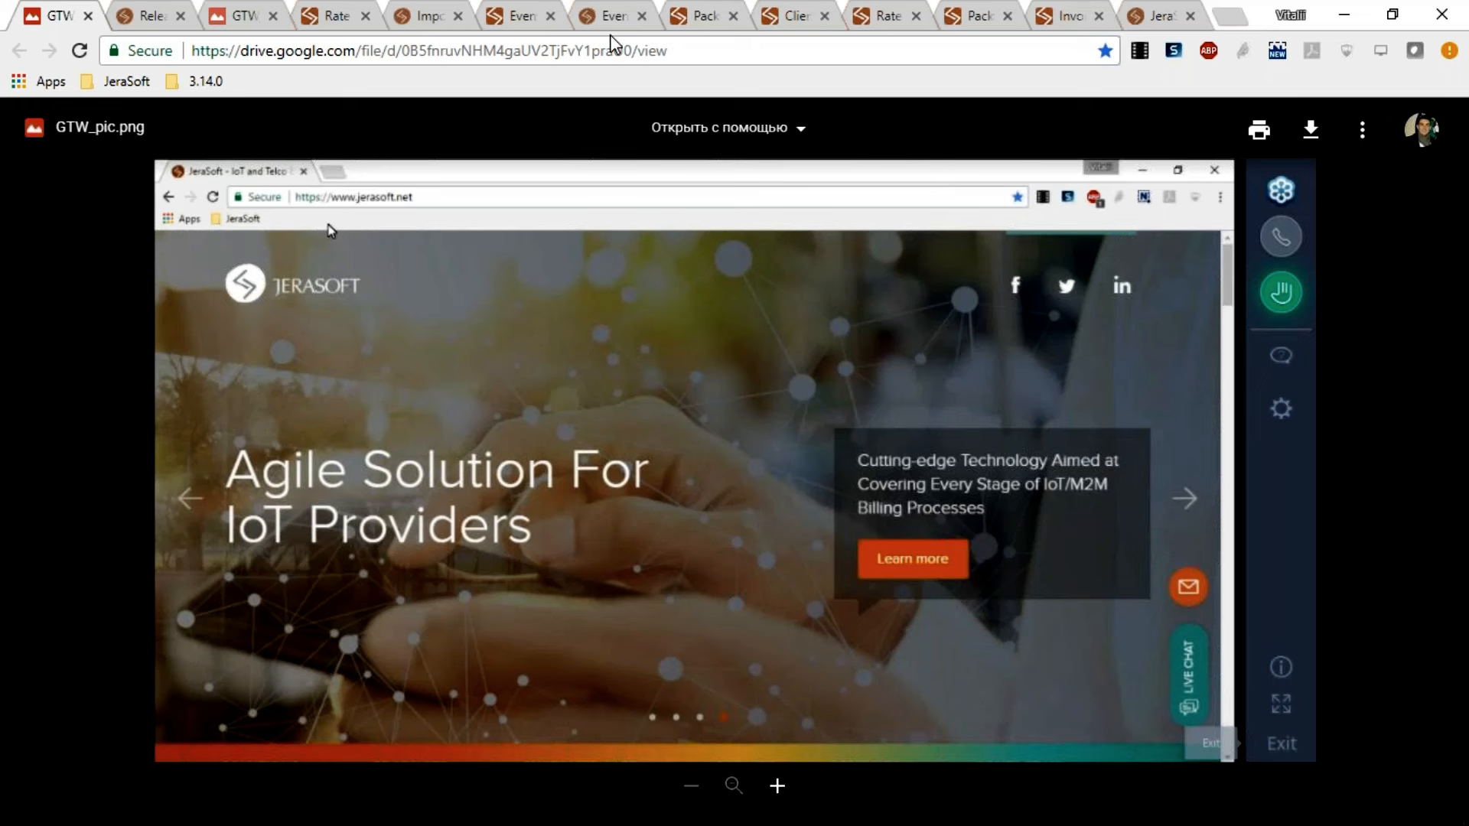
left_click(89, 16)
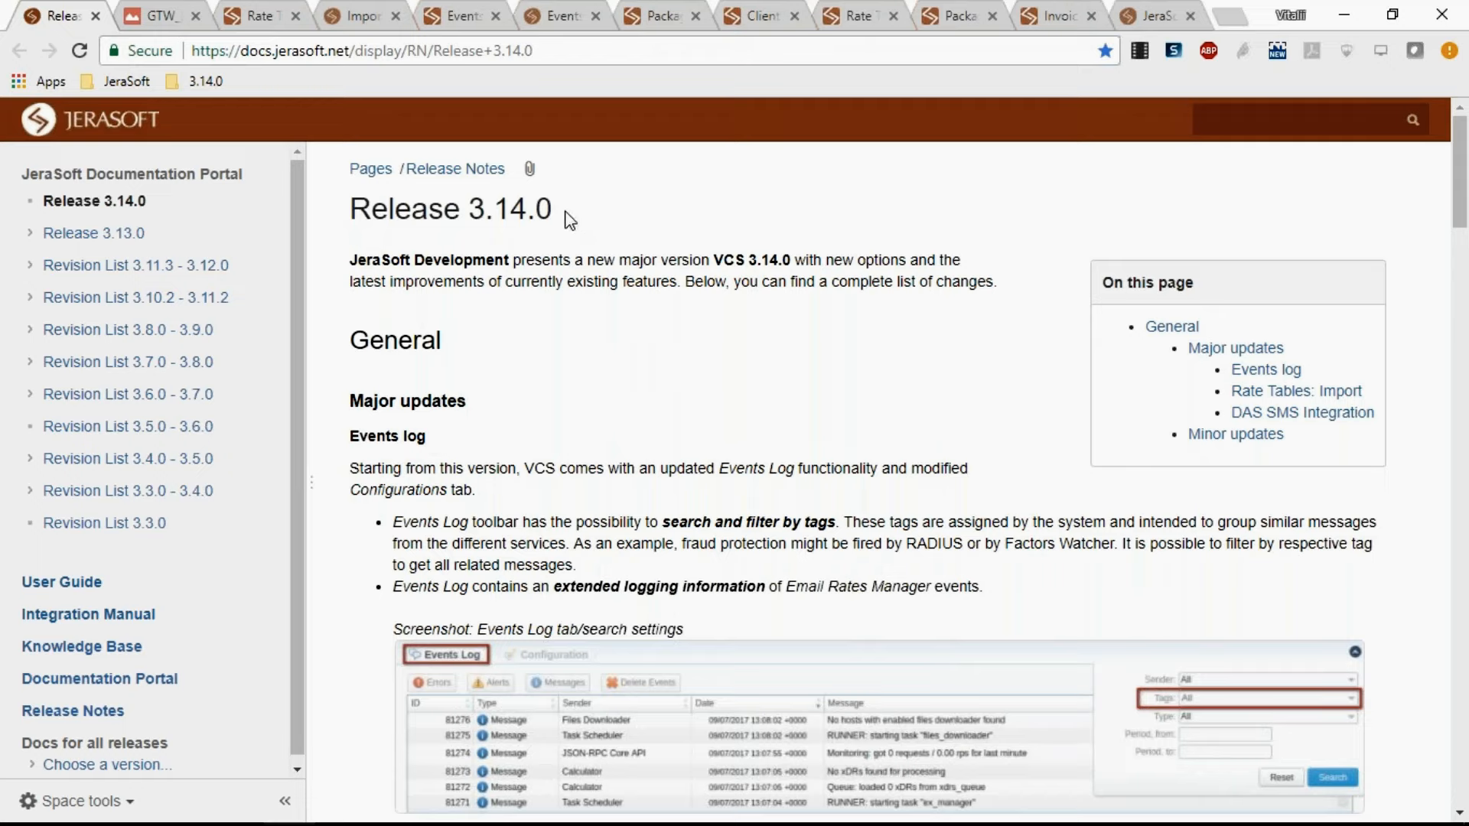
Highlight the Release 3.14.0 title, then close the release notes and handouts image tabs.
left_click_drag(570, 221, 352, 208)
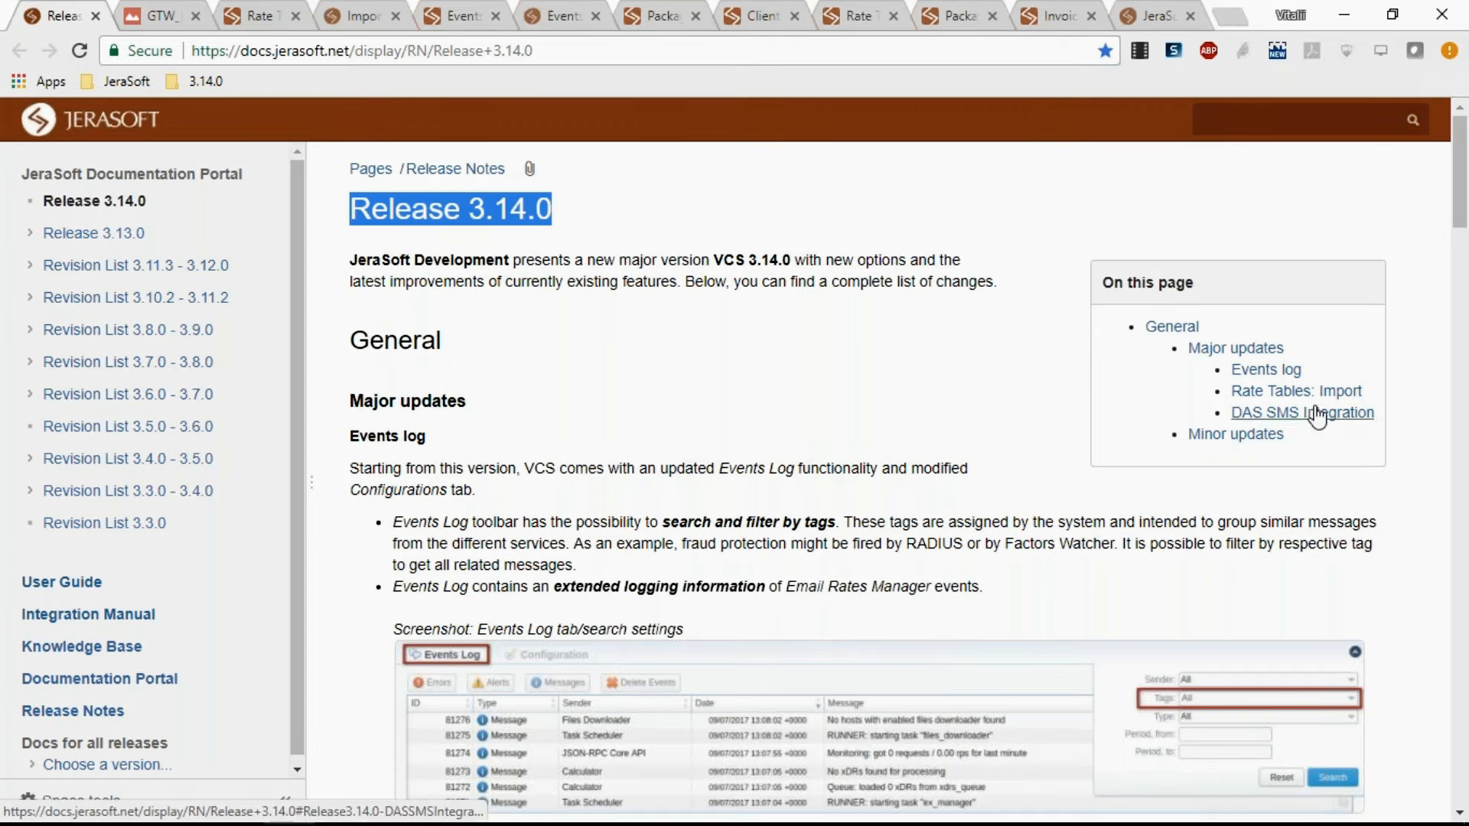
left_click(95, 16)
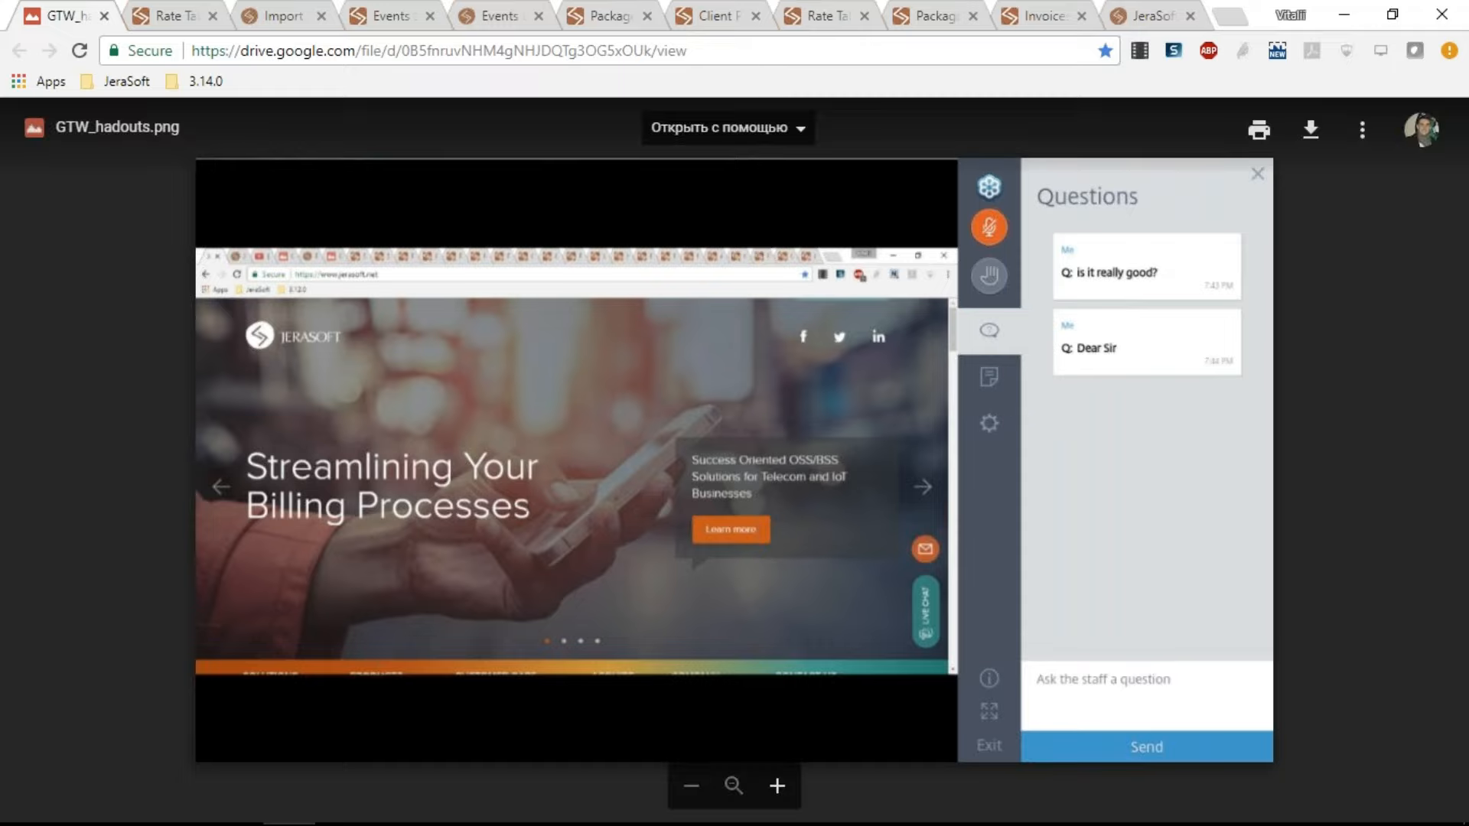
left_click(104, 16)
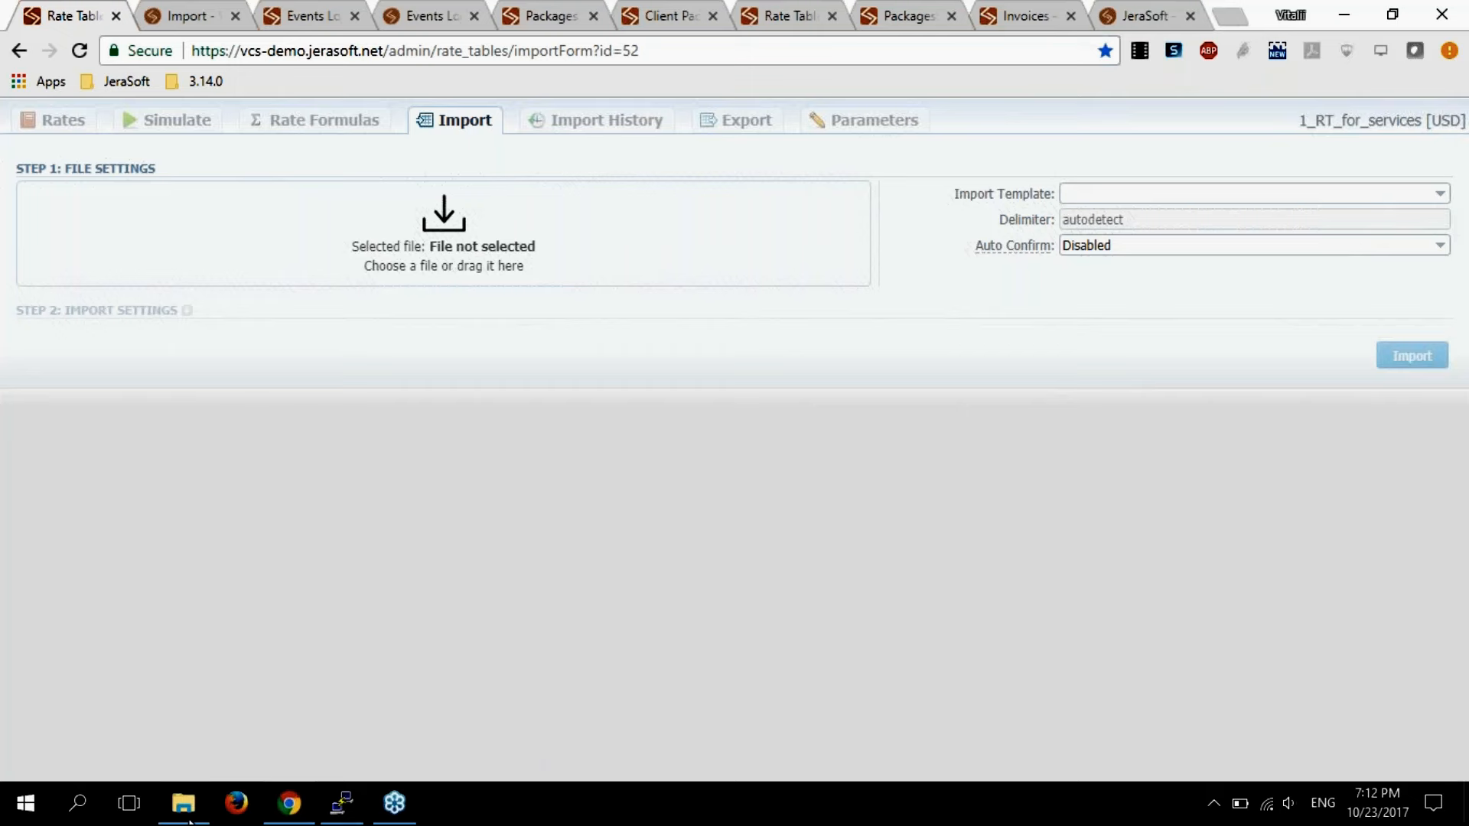
Drag the file 1_1.xlsx from the Downloads folder into the rate table import file area.
left_click(184, 813)
left_click(201, 304)
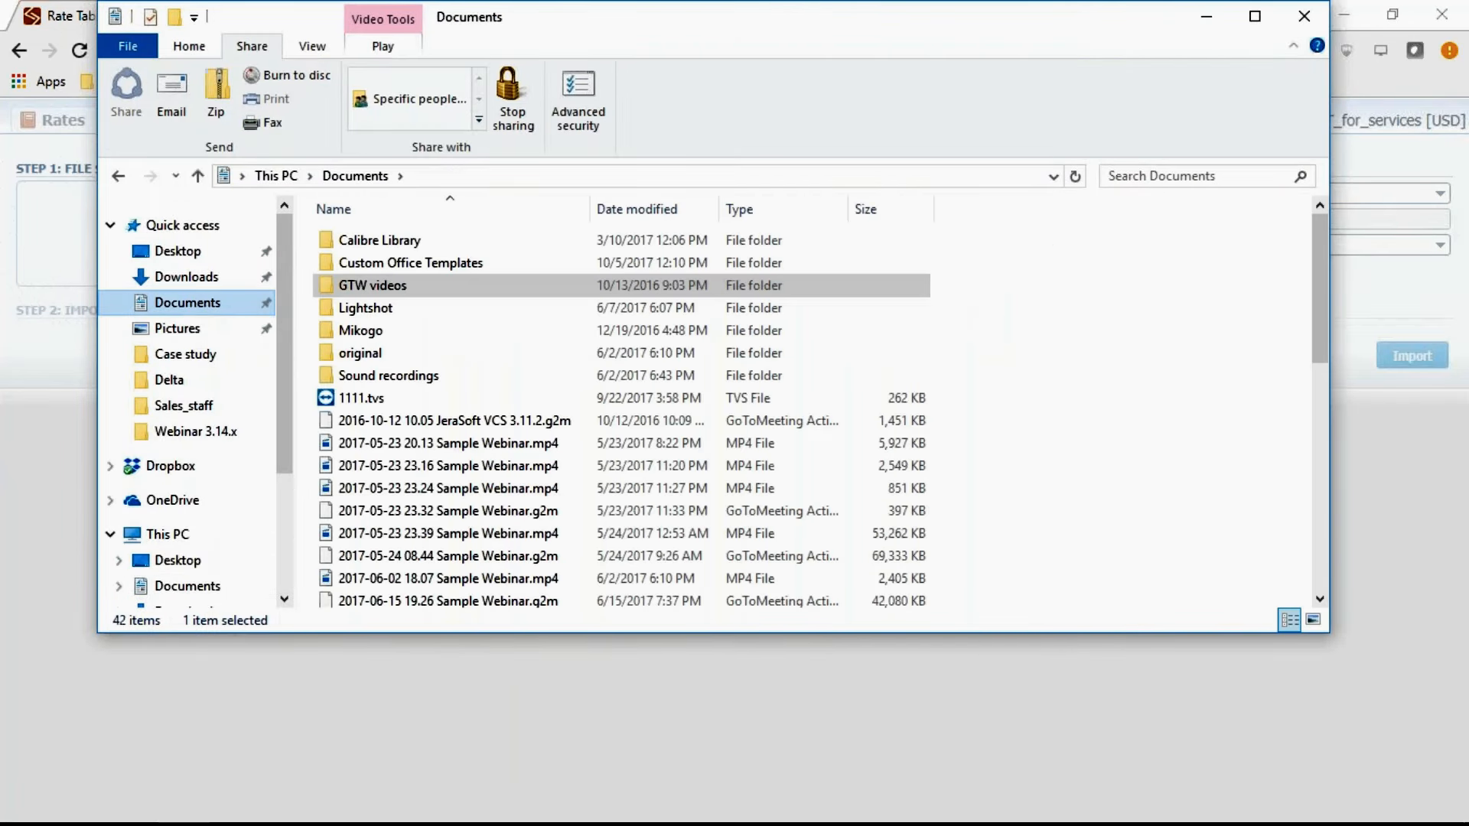
left_click(240, 278)
left_click(384, 334)
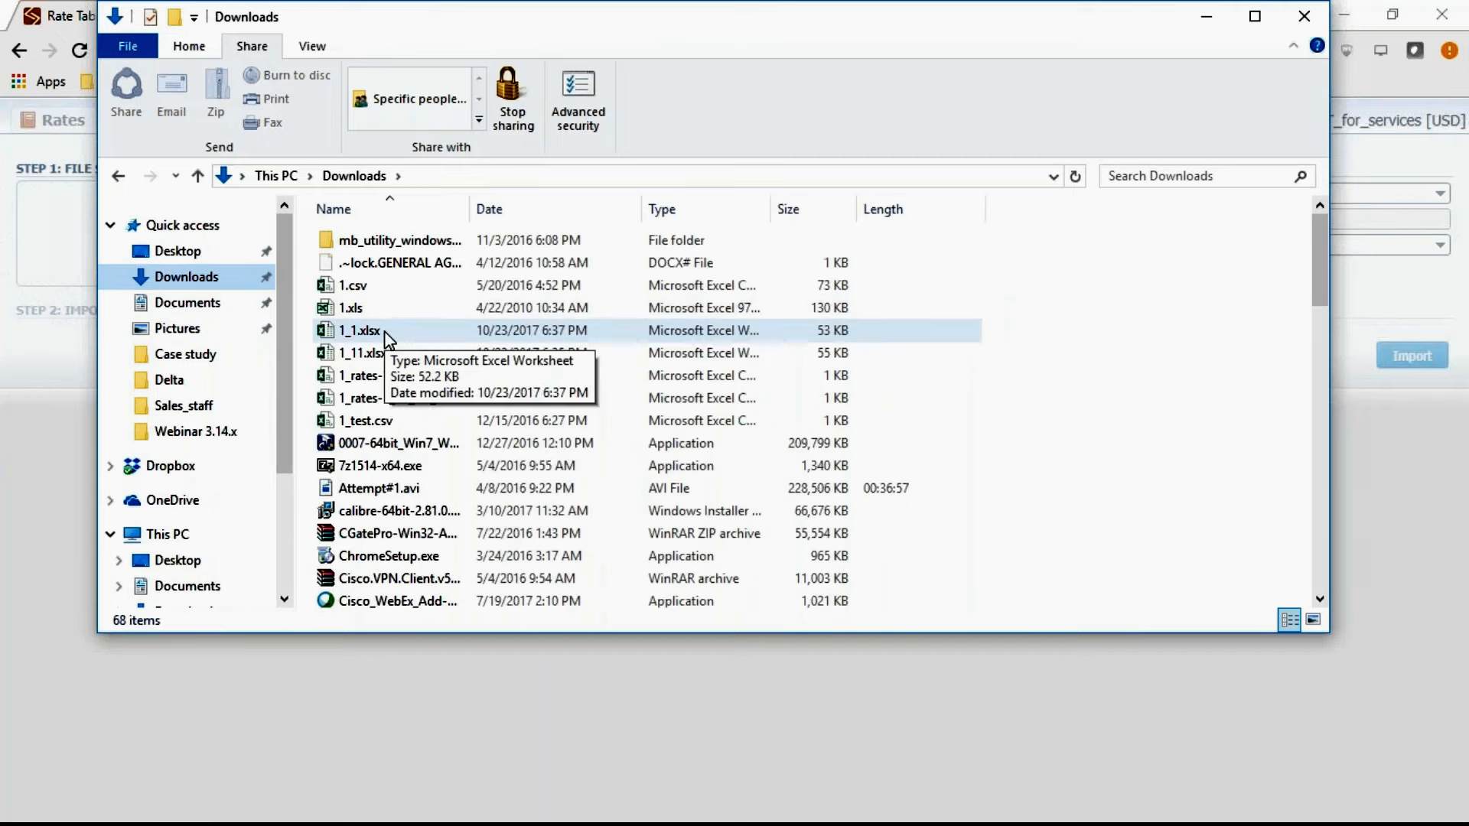
left_click_drag(385, 332, 71, 239)
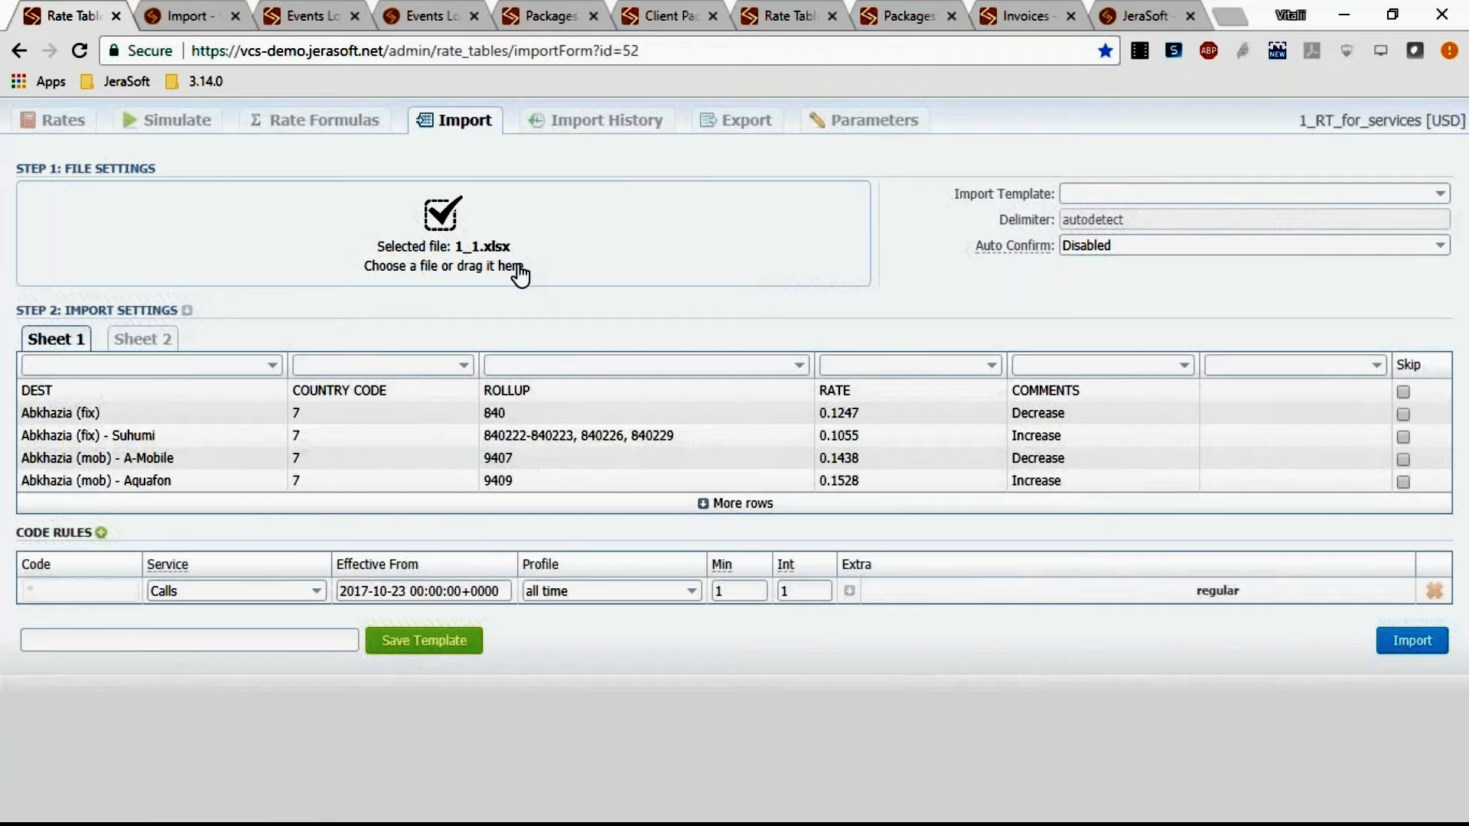
Preview Sheet 2 and set the import settings' AZ Mode to Simple (close active rates).
left_click(143, 339)
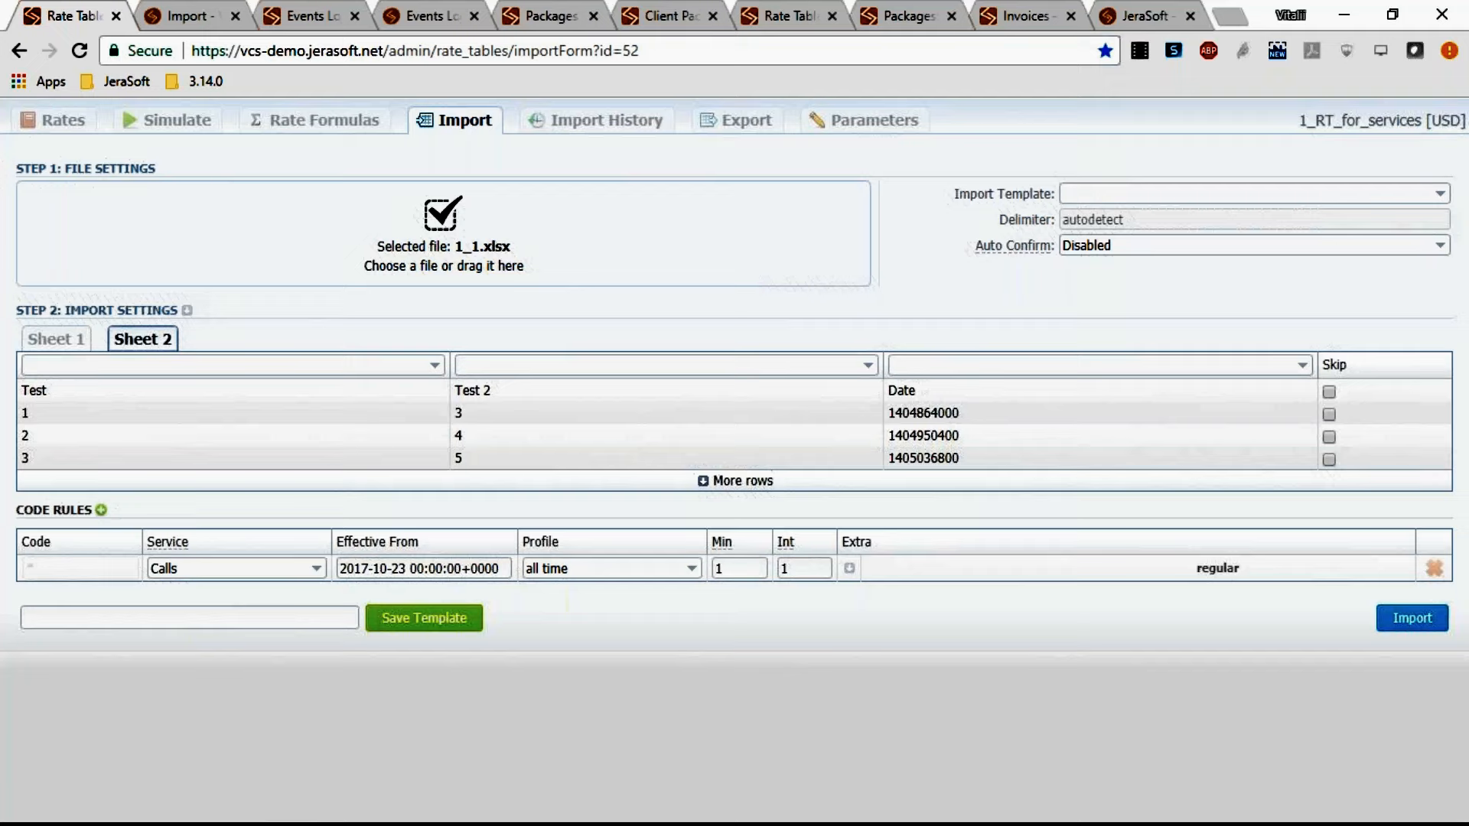
left_click(187, 310)
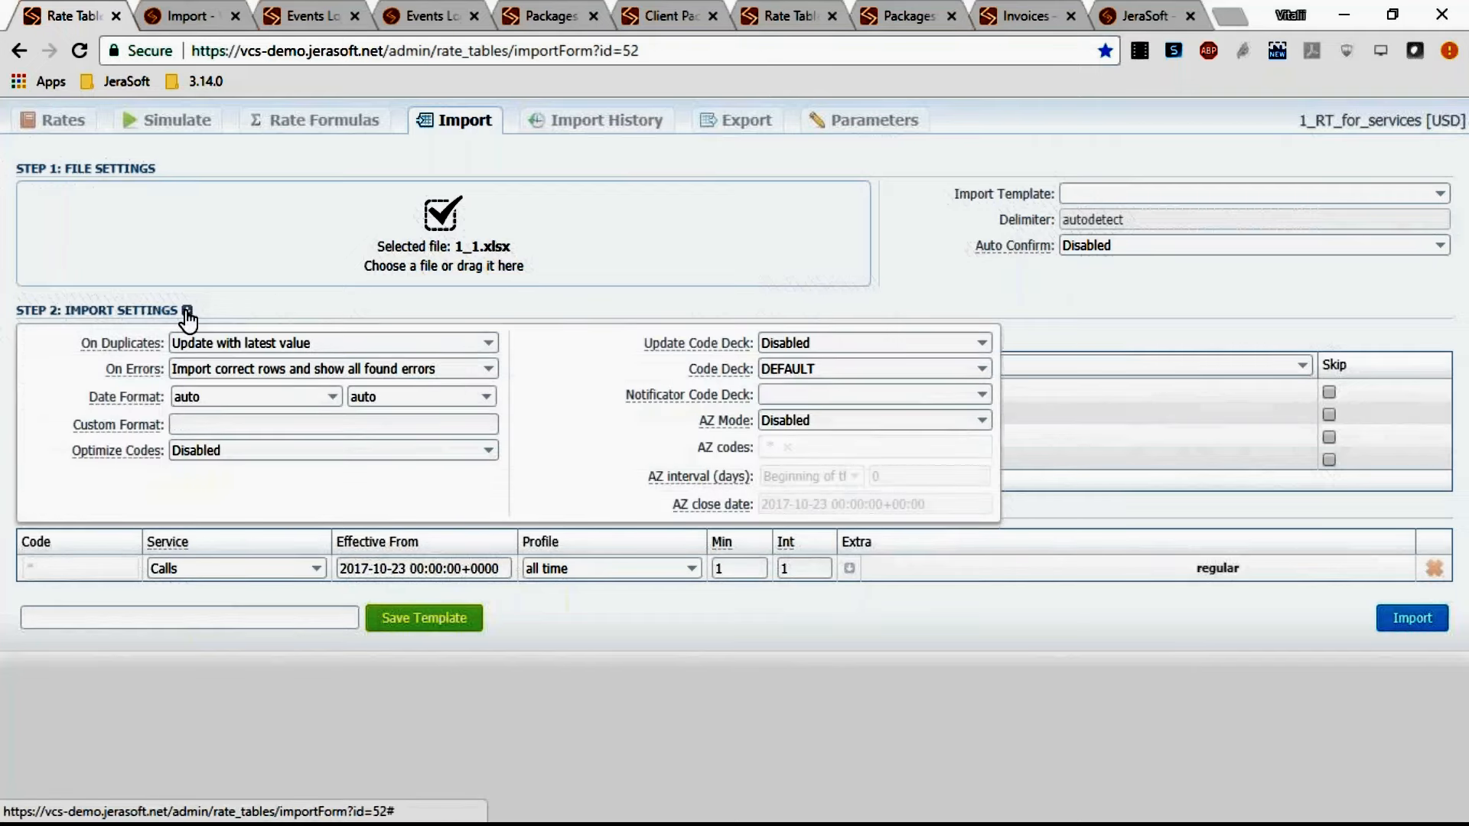
left_click(791, 421)
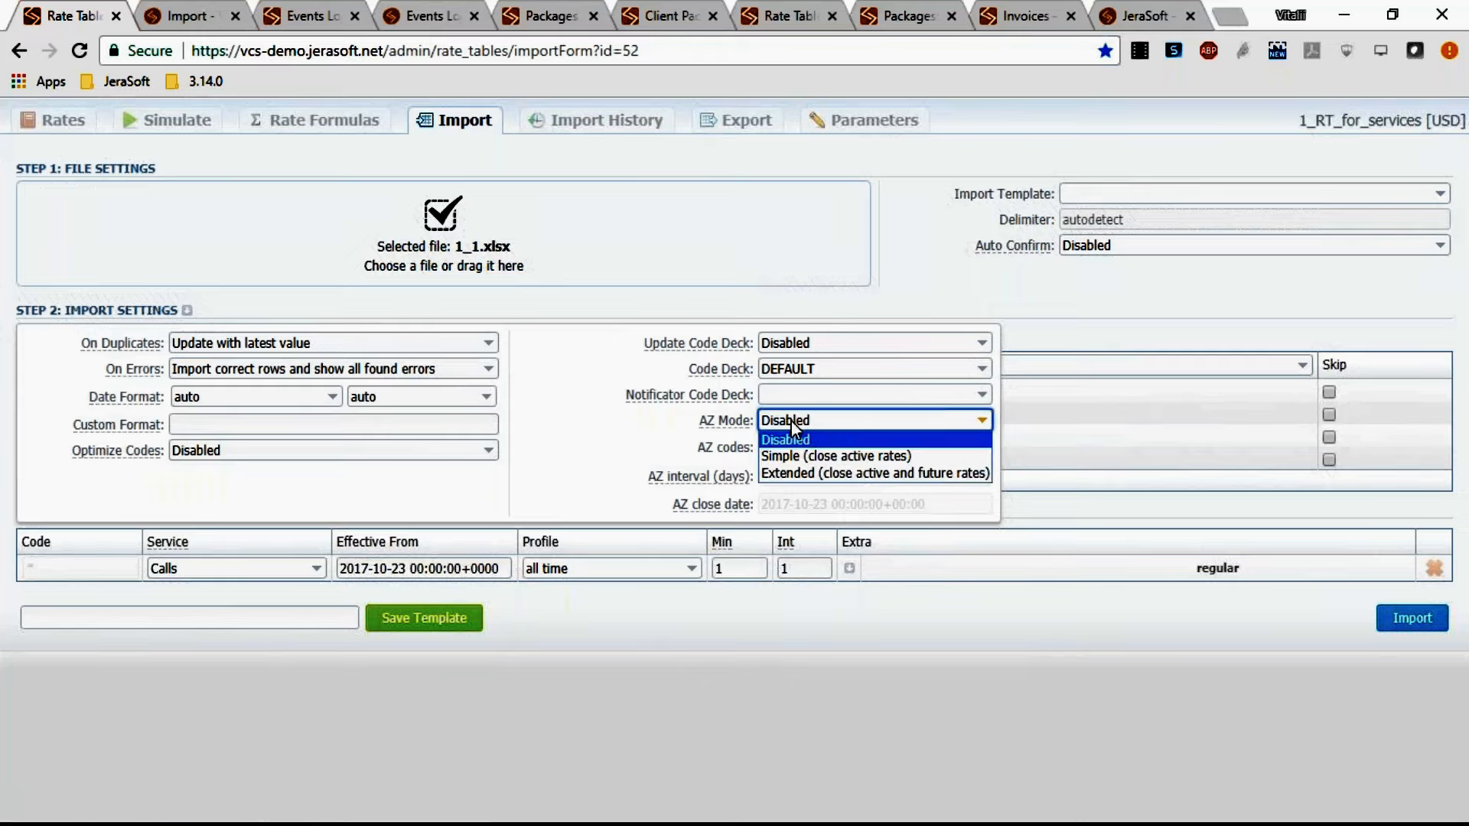
left_click(805, 455)
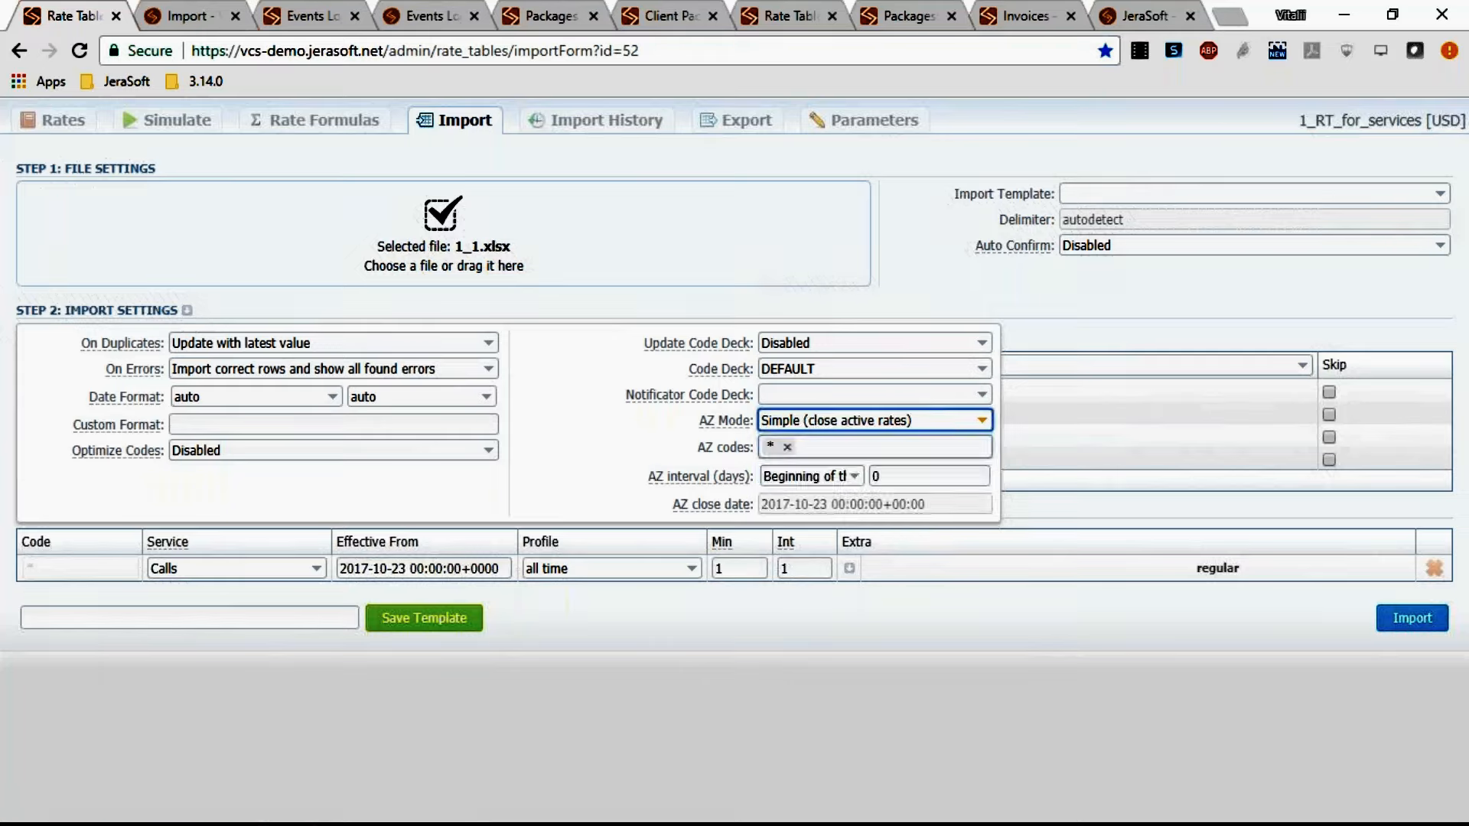
Add 52* to the AZ codes and collapse the import settings panel.
left_click(812, 451)
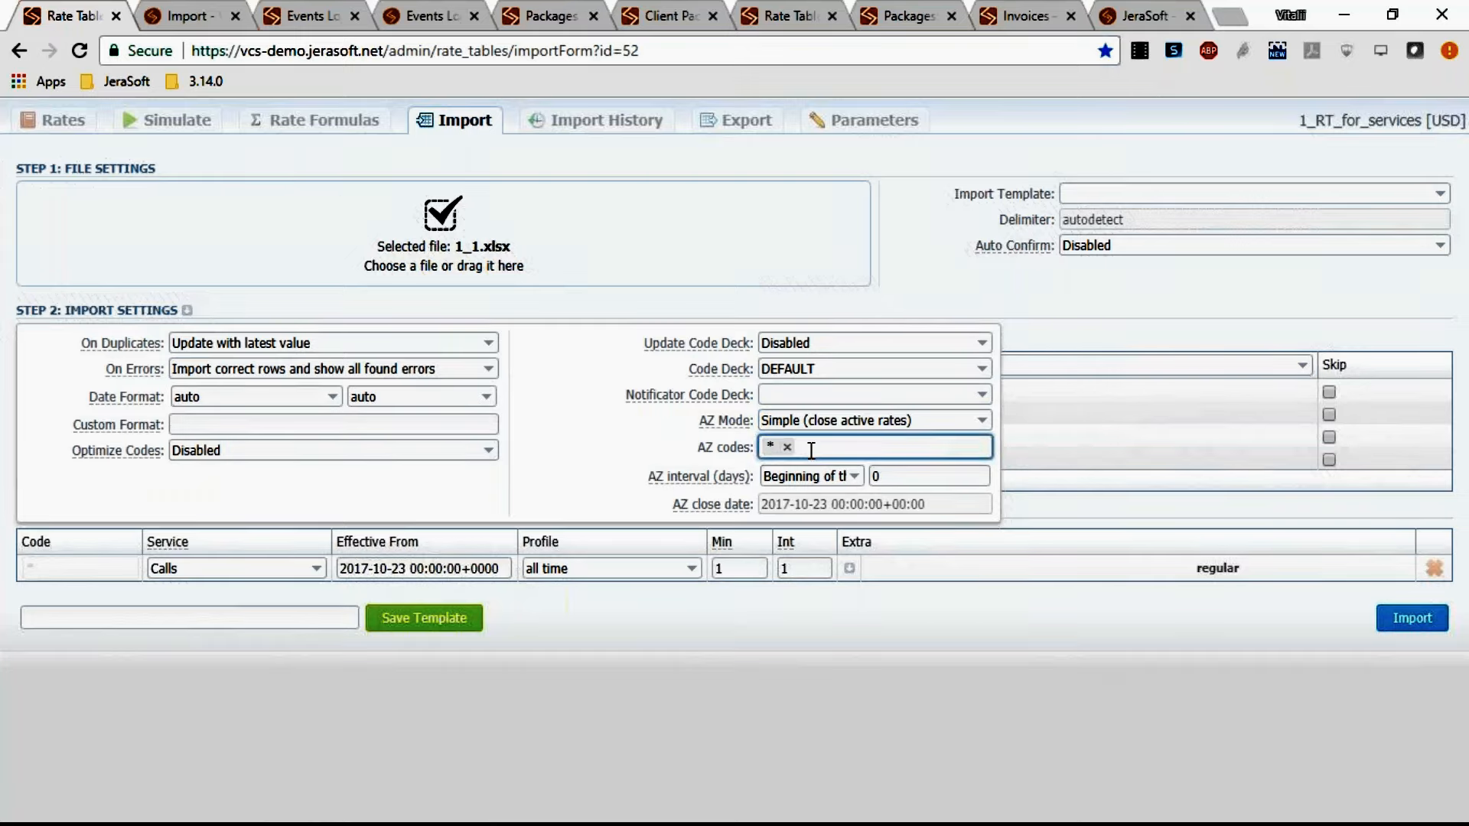
type("52*")
key("Return")
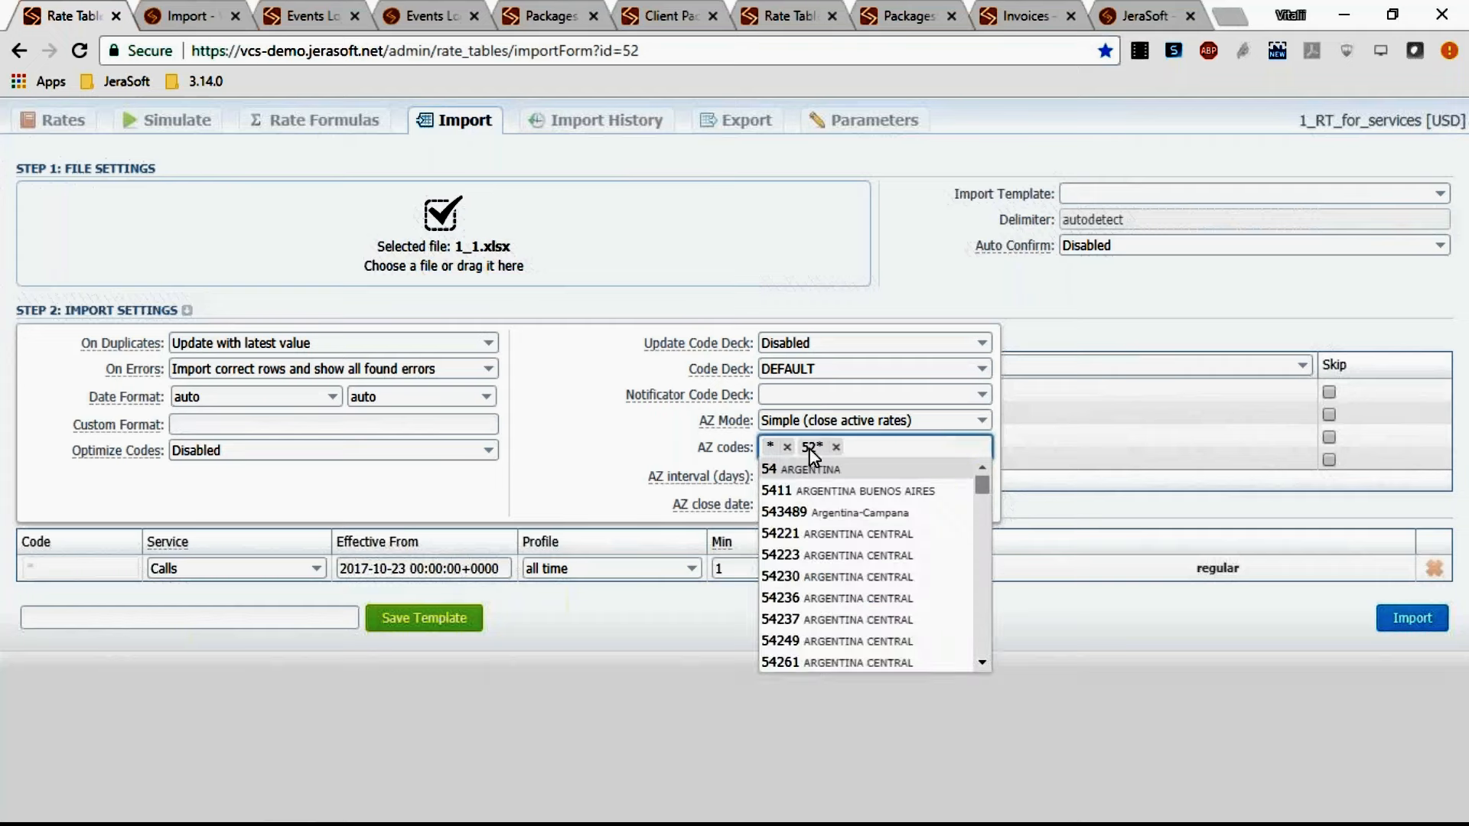
left_click(714, 306)
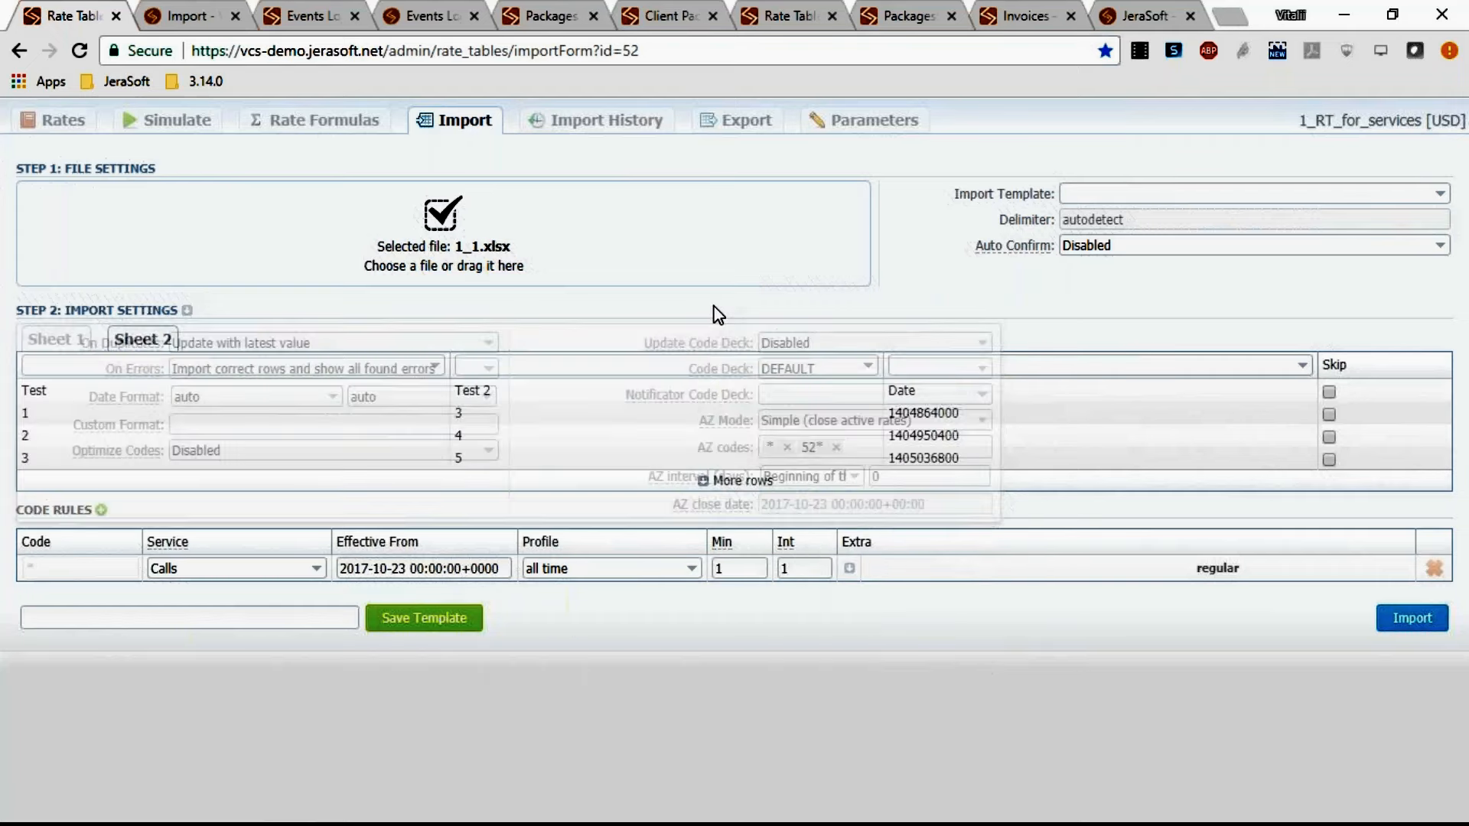
mouse_move(153, 549)
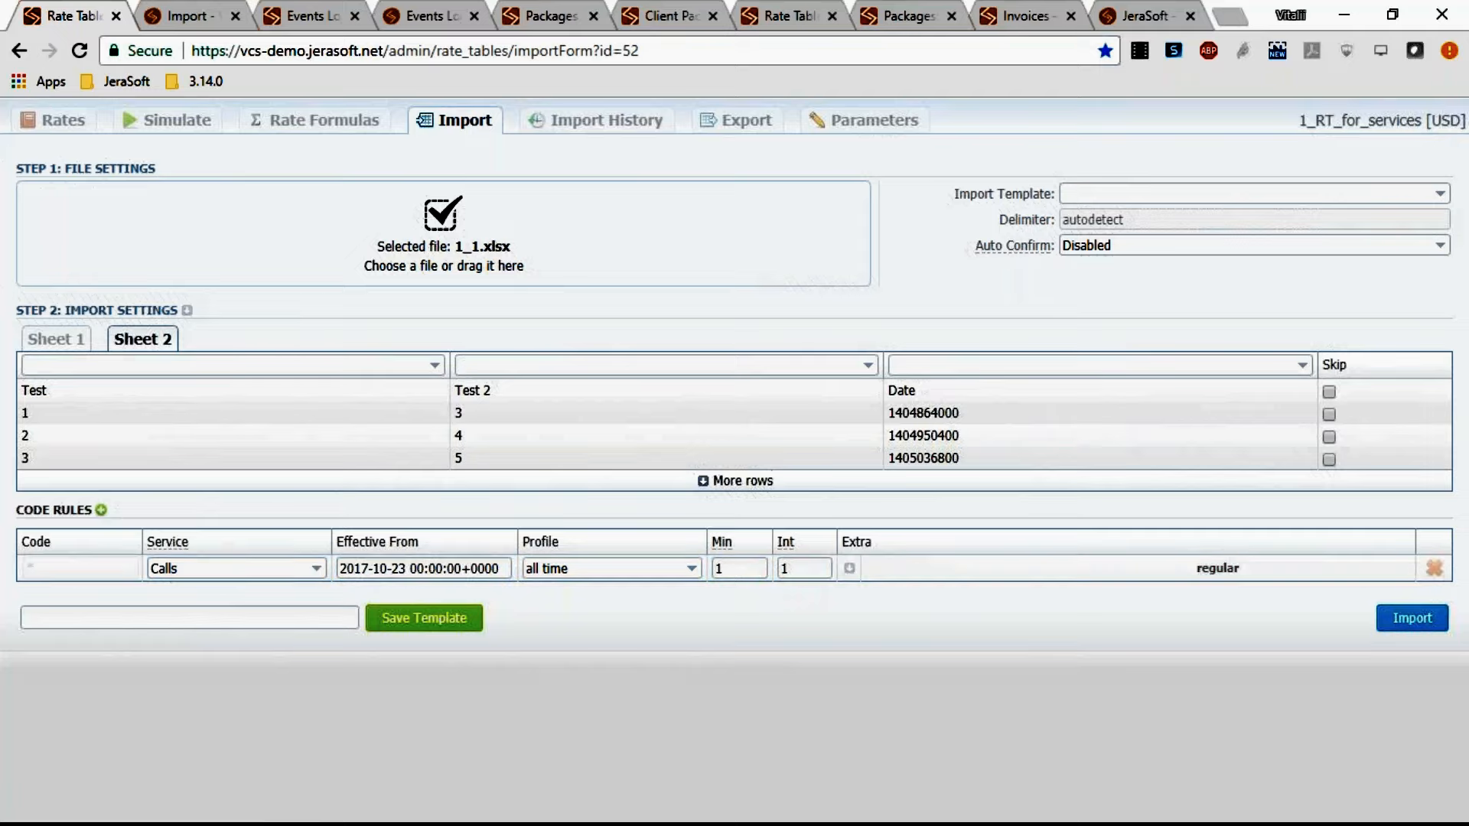
left_click(100, 510)
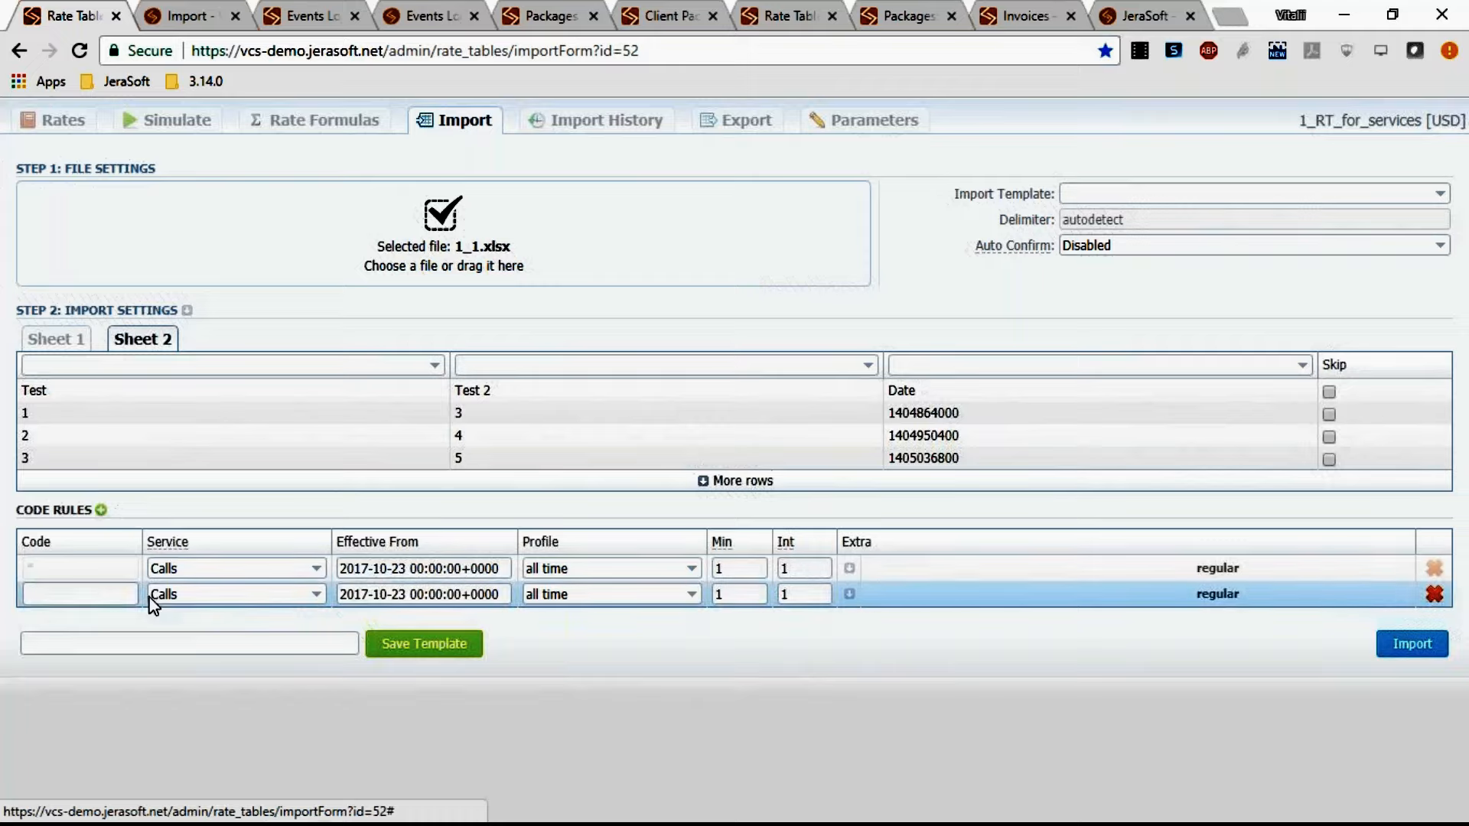
left_click(81, 594)
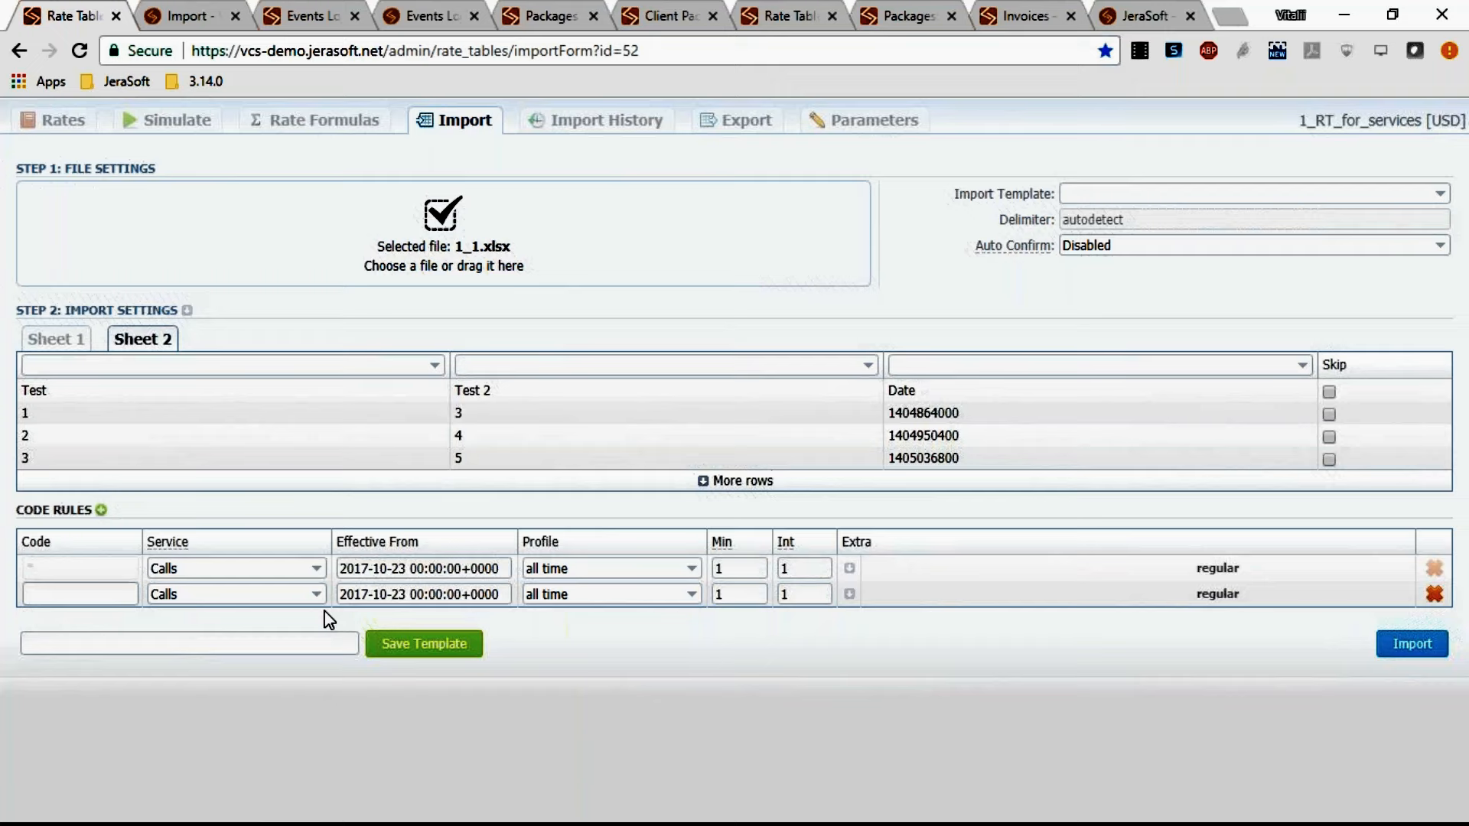
Switch to Sheet 1 and map the second and third columns as Country Code and Code.
left_click(55, 339)
left_click(335, 364)
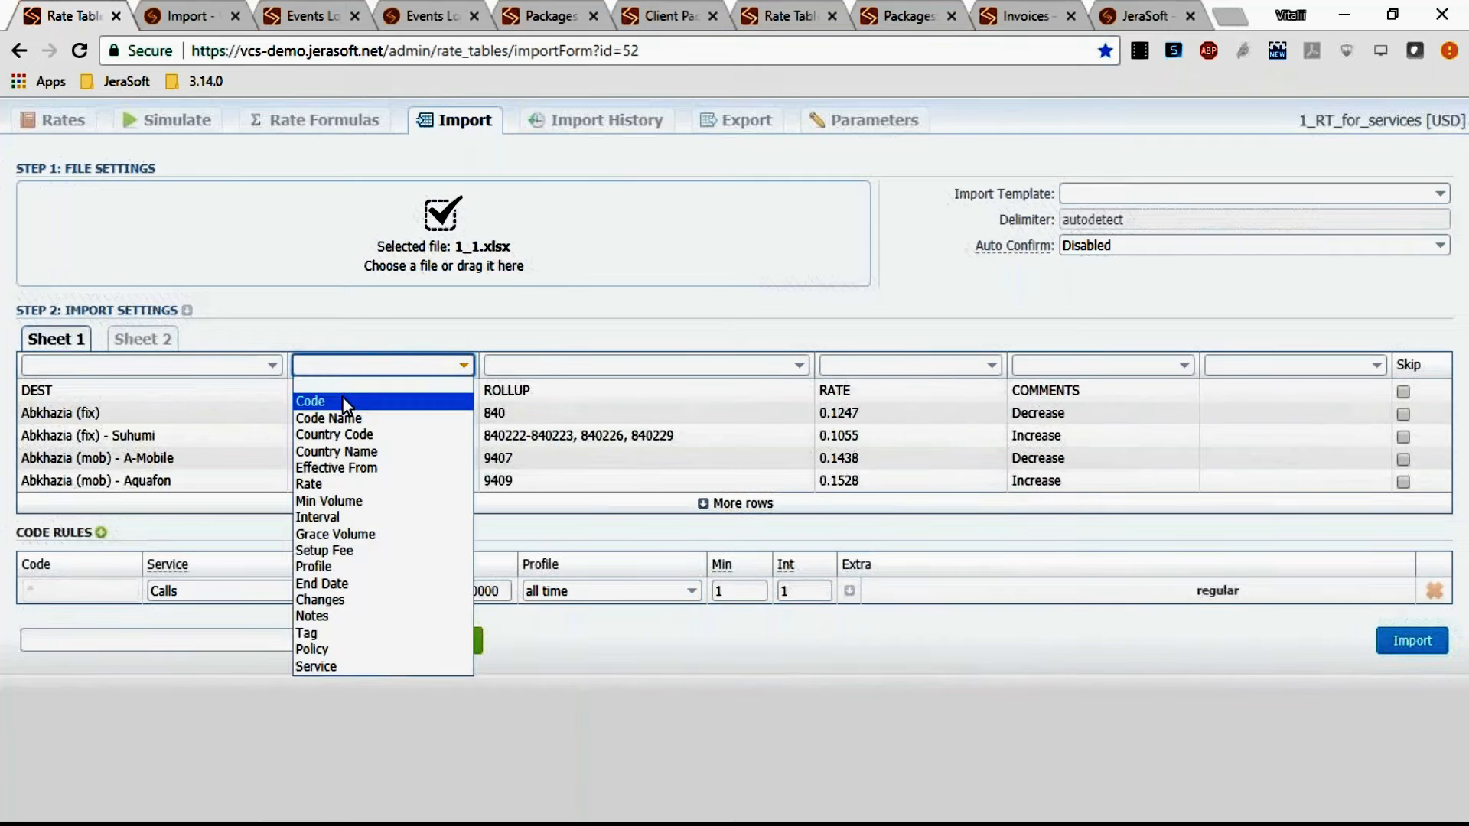
left_click(342, 434)
left_click(506, 369)
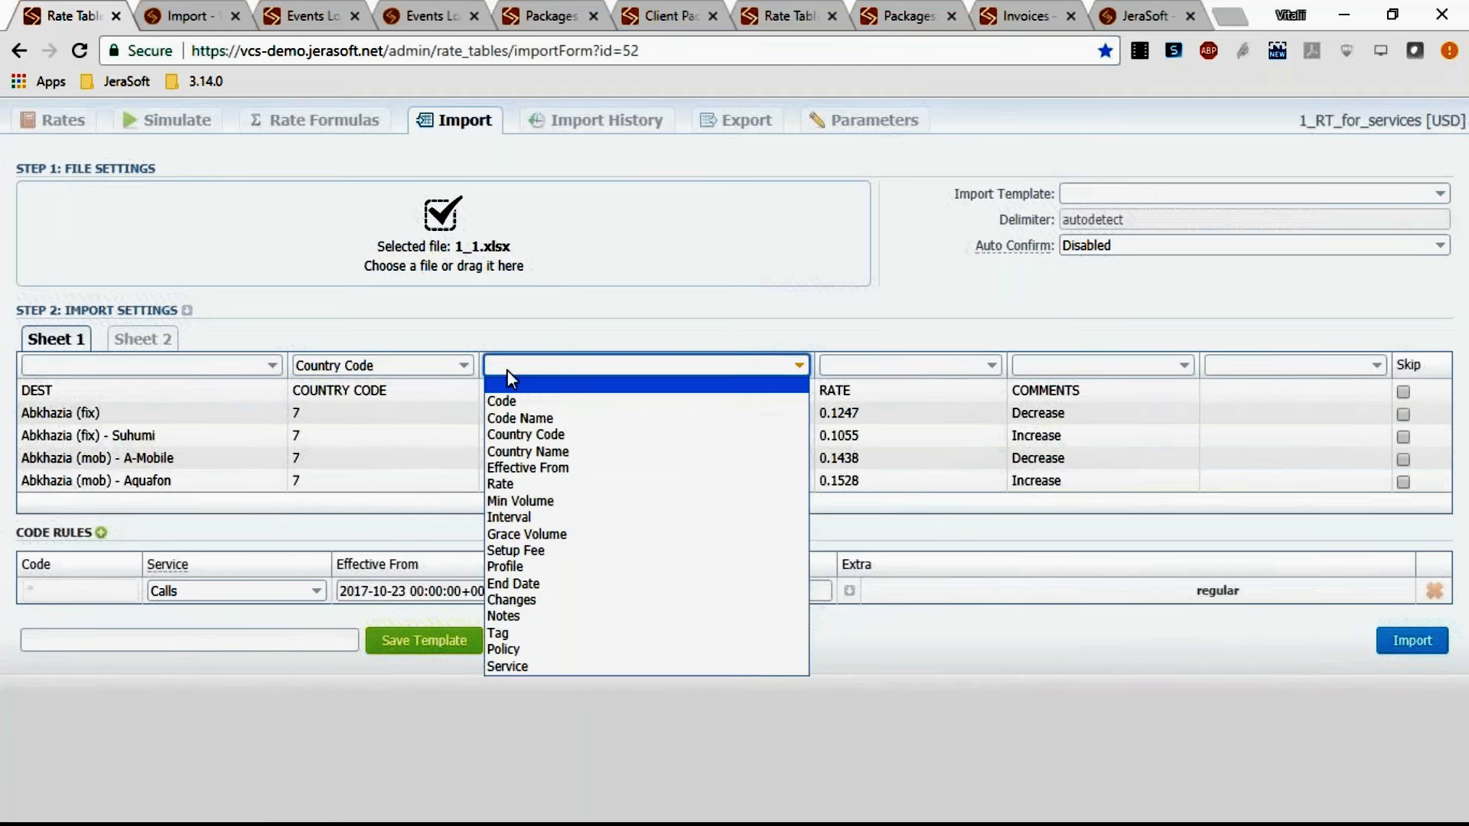
left_click(521, 397)
Map the fourth column as Rate and mark the header row to be skipped.
left_click(852, 366)
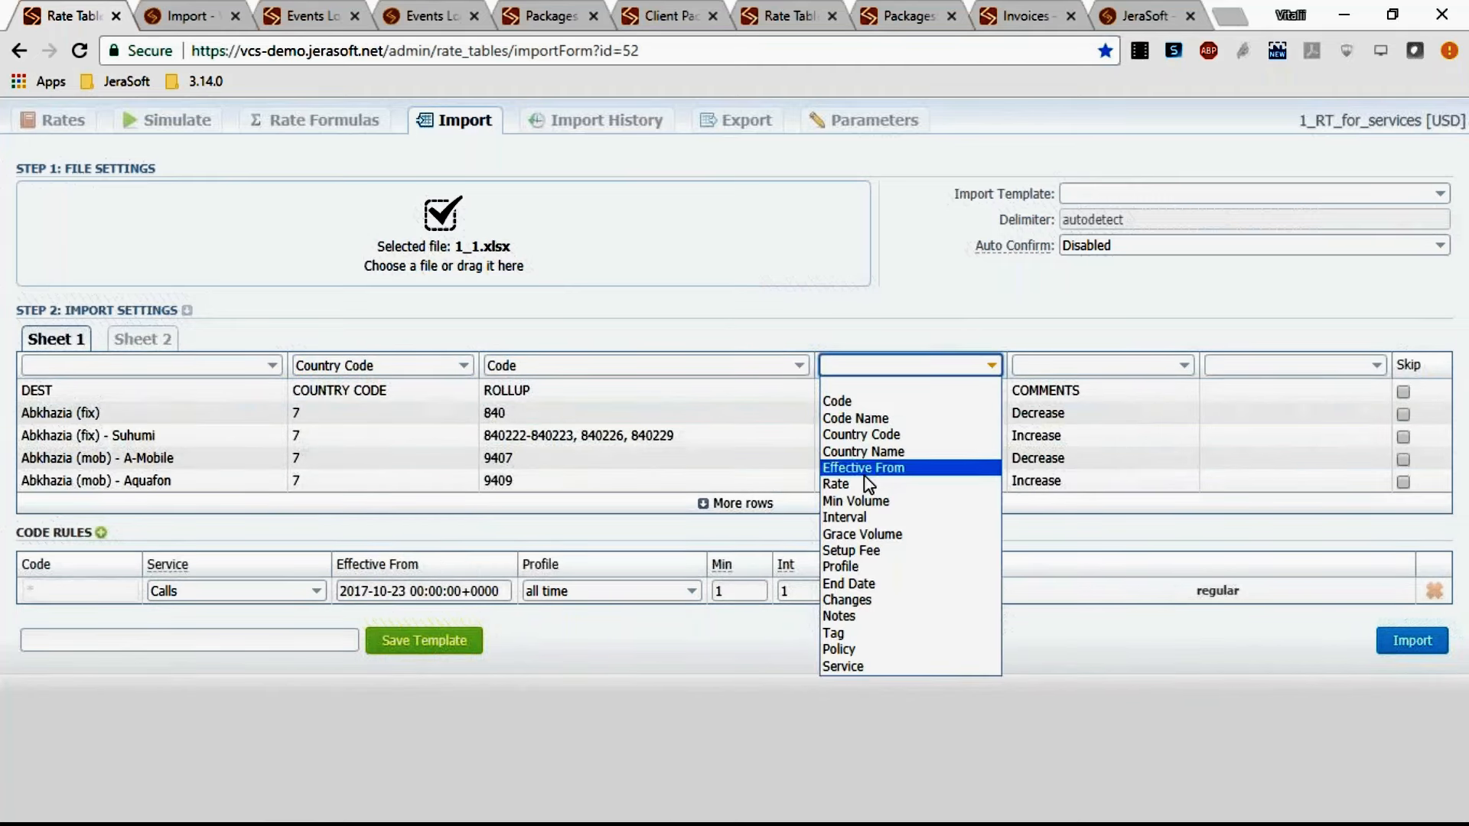
left_click(924, 484)
left_click(1403, 392)
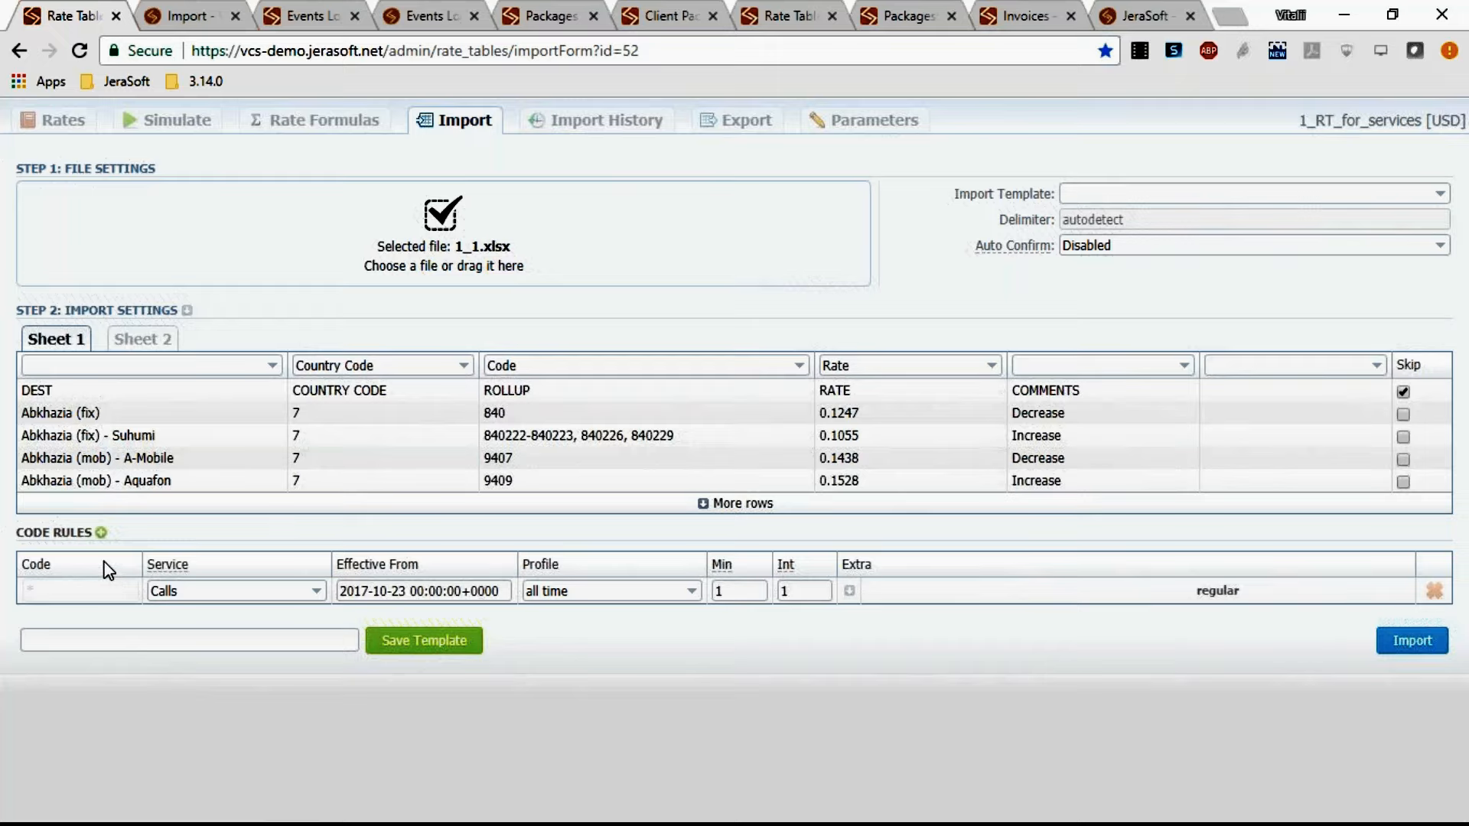
Add a new code rule with code 52*.
left_click(101, 533)
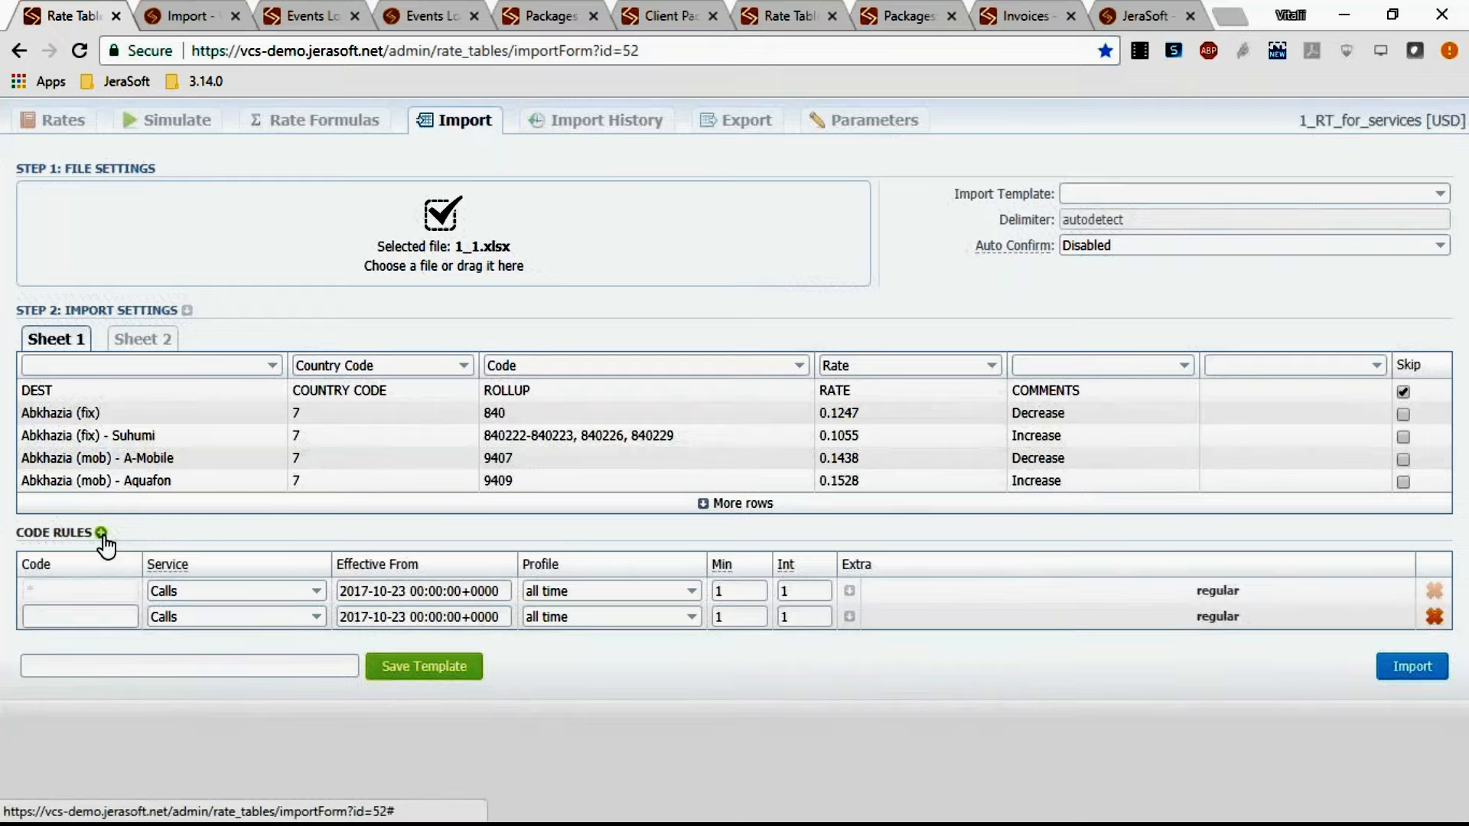
left_click(100, 616)
type("52*")
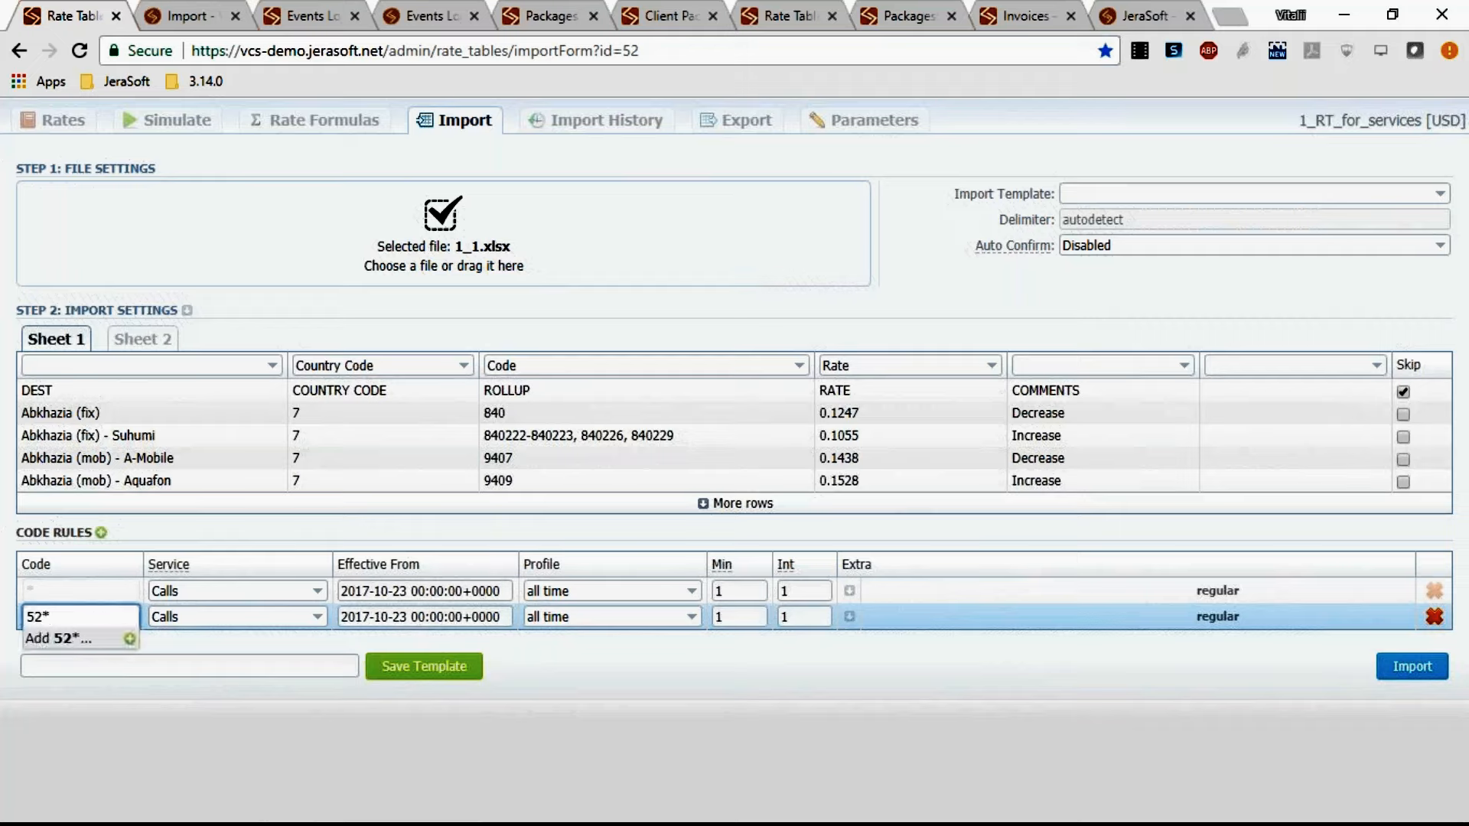
left_click(115, 639)
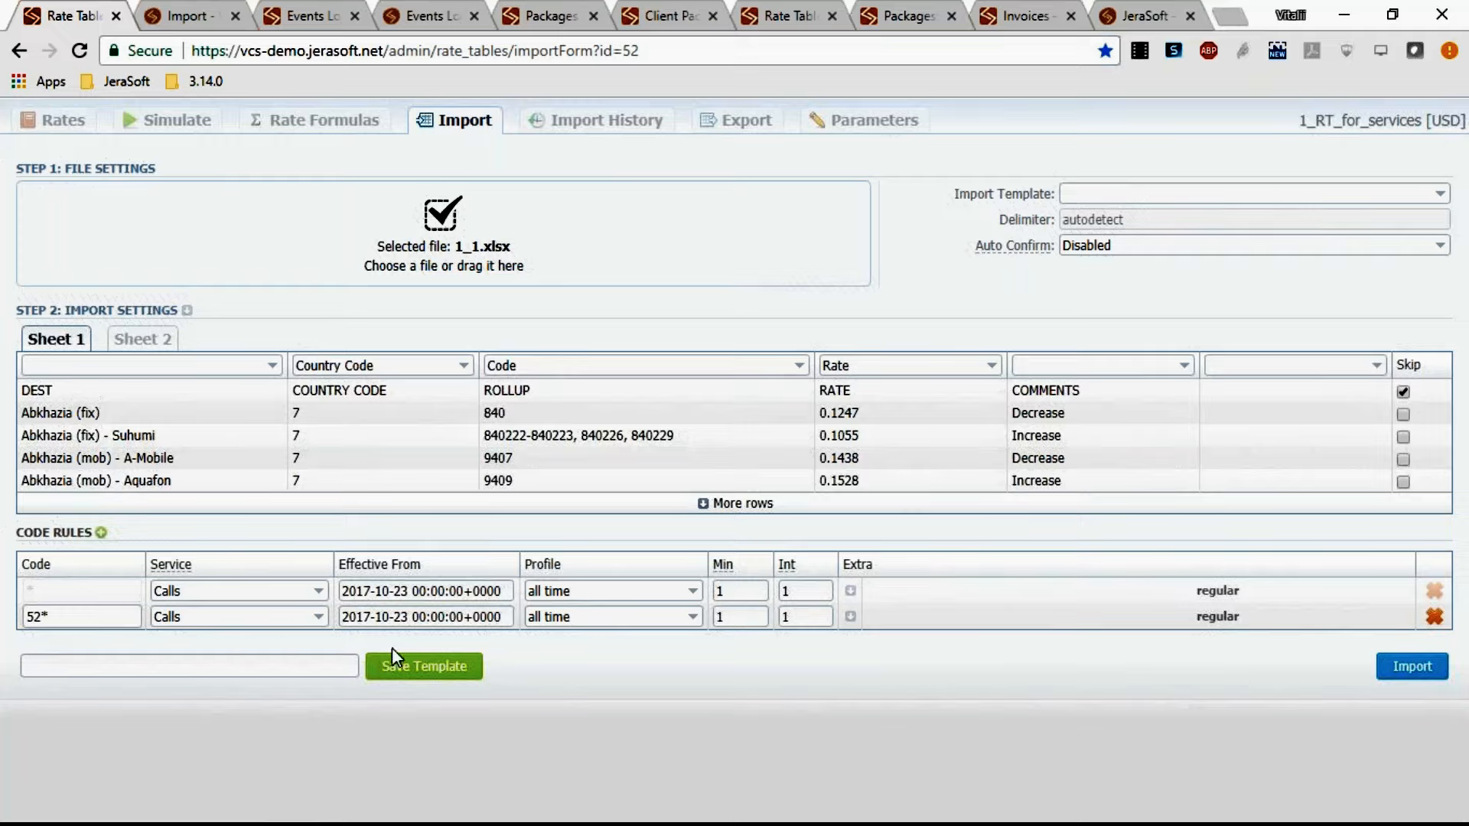
Set the new rule's Min and Int to 60 and run the import.
left_click(719, 616)
type("60")
key("Tab")
type("60")
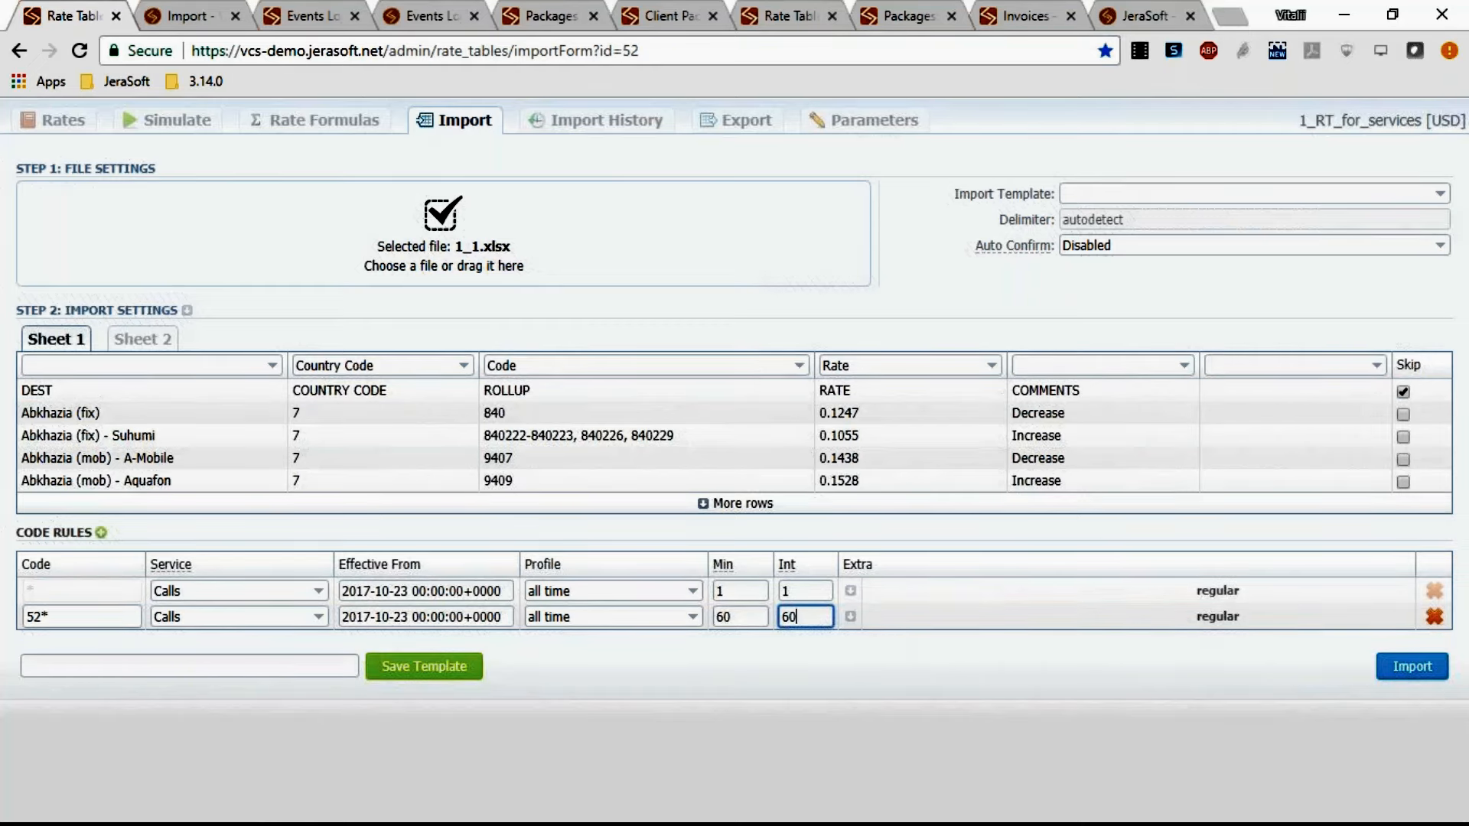
left_click(1421, 678)
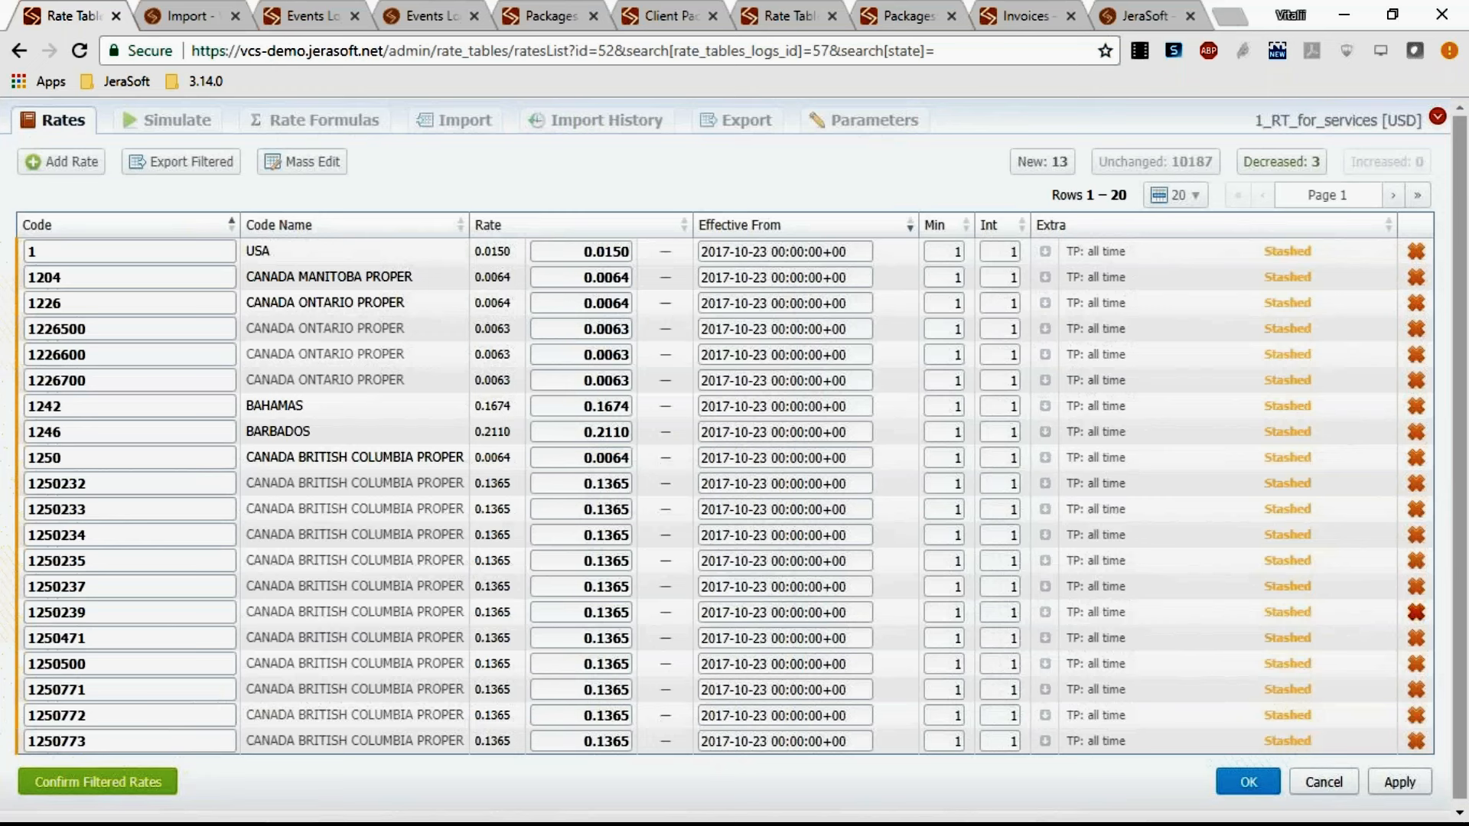
Open the rate table's import history.
mouse_move(497, 535)
left_click(593, 122)
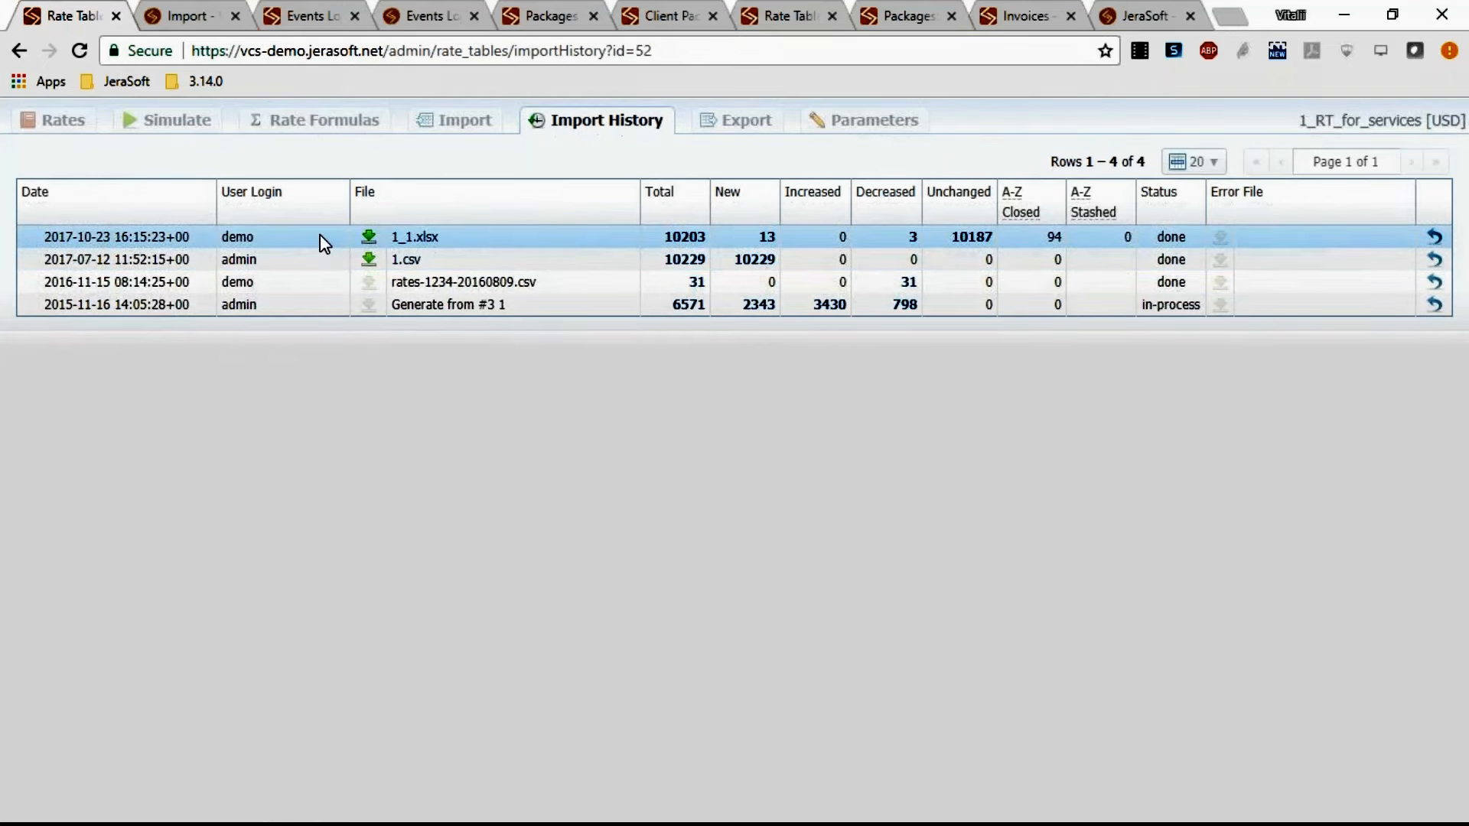
Close the rate table tab, skim the Import documentation page, and close it too.
left_click(116, 16)
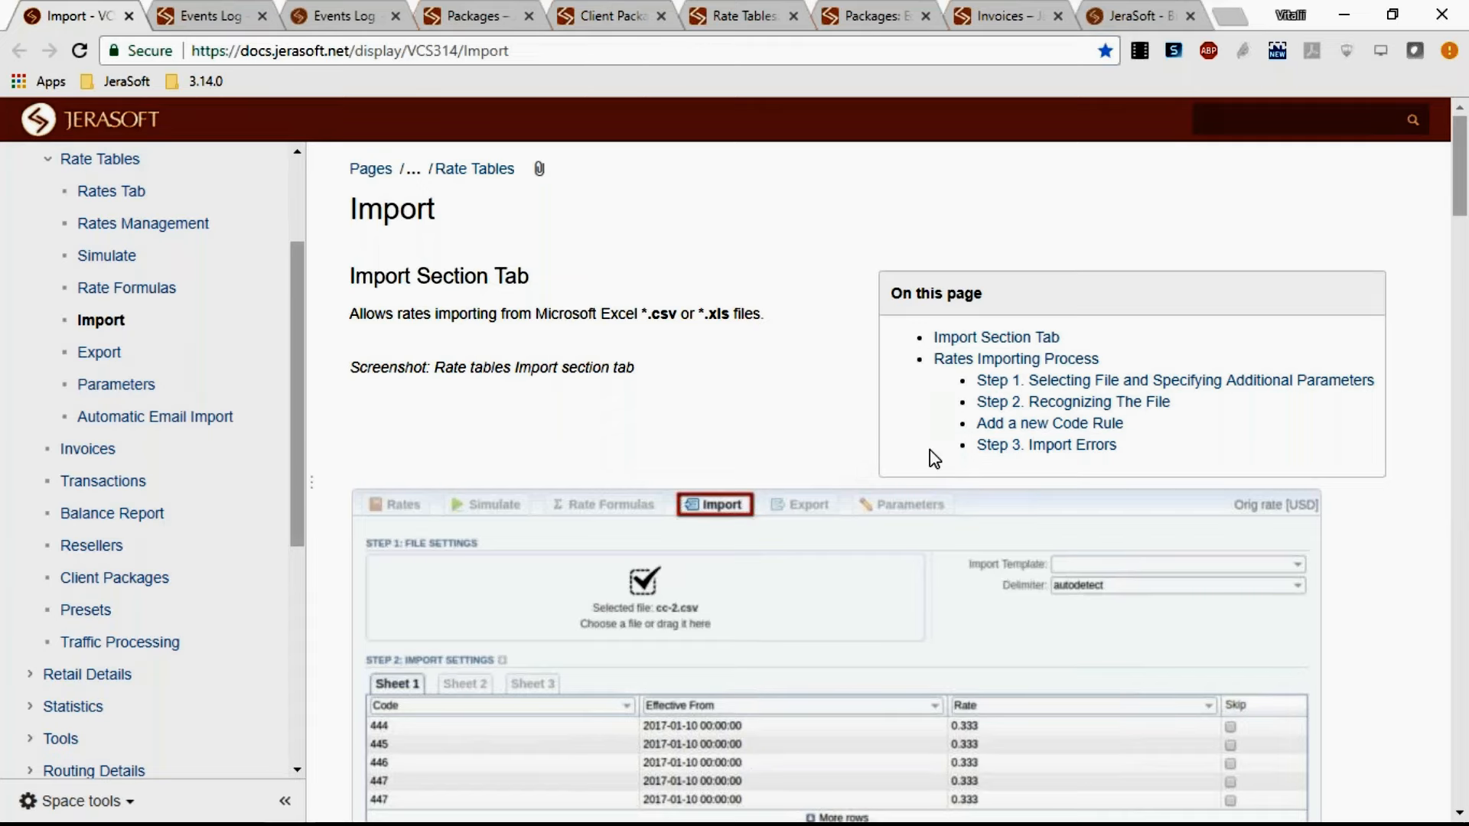
scroll(975, 473, "down", 2)
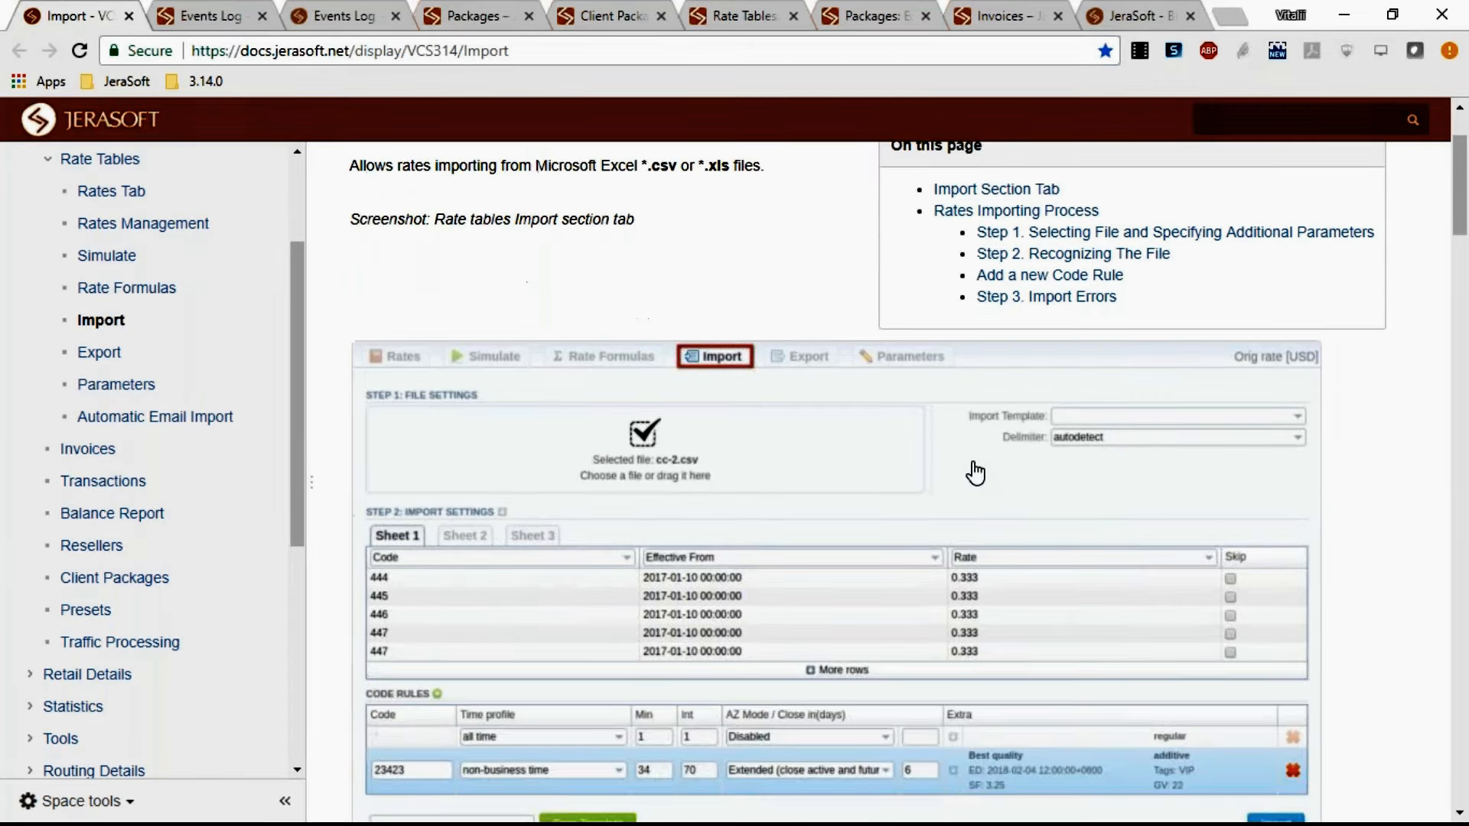
scroll(975, 472, "down", 2)
scroll(976, 498, "up", 4)
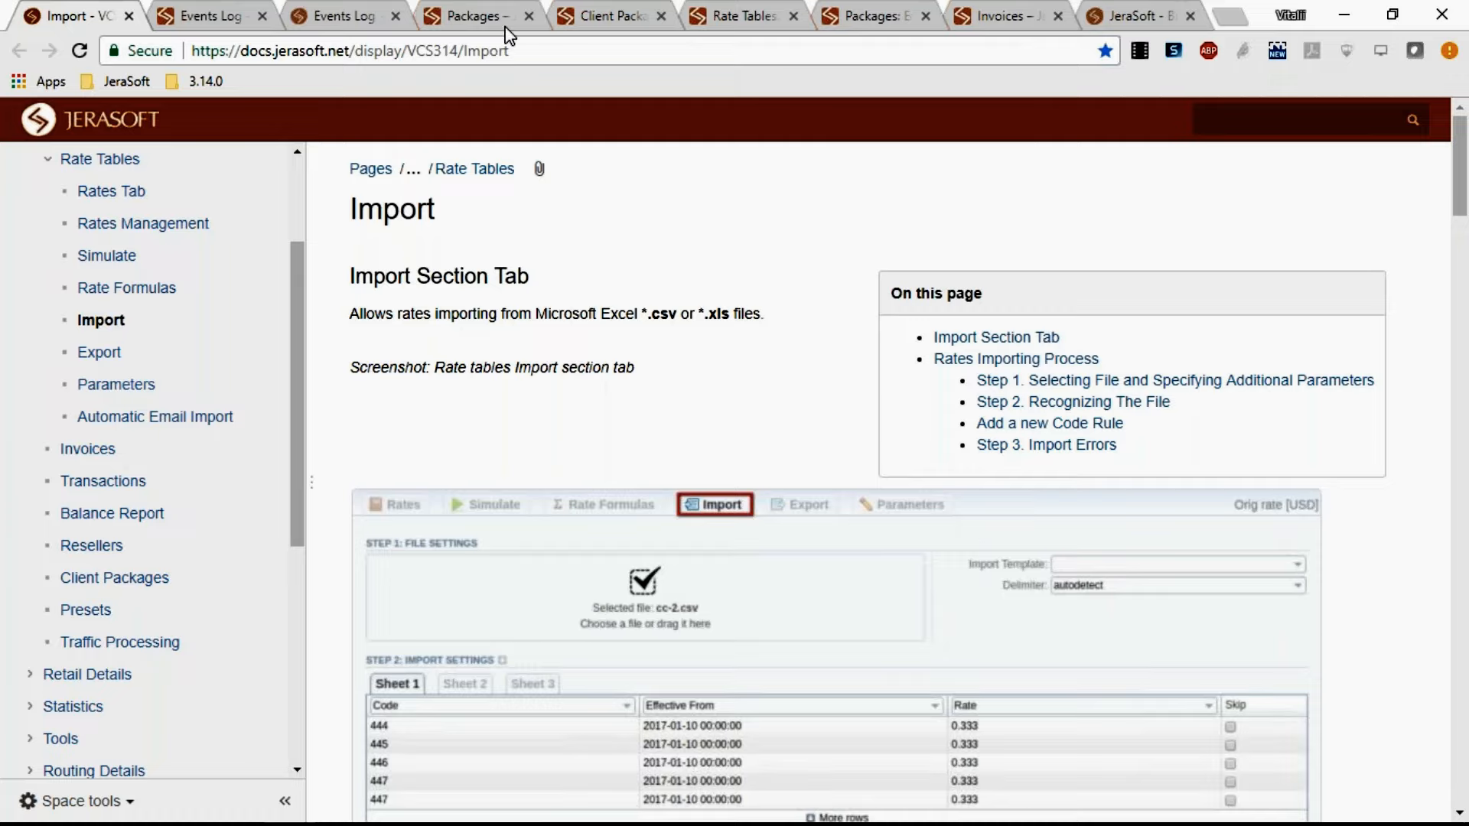
left_click(132, 25)
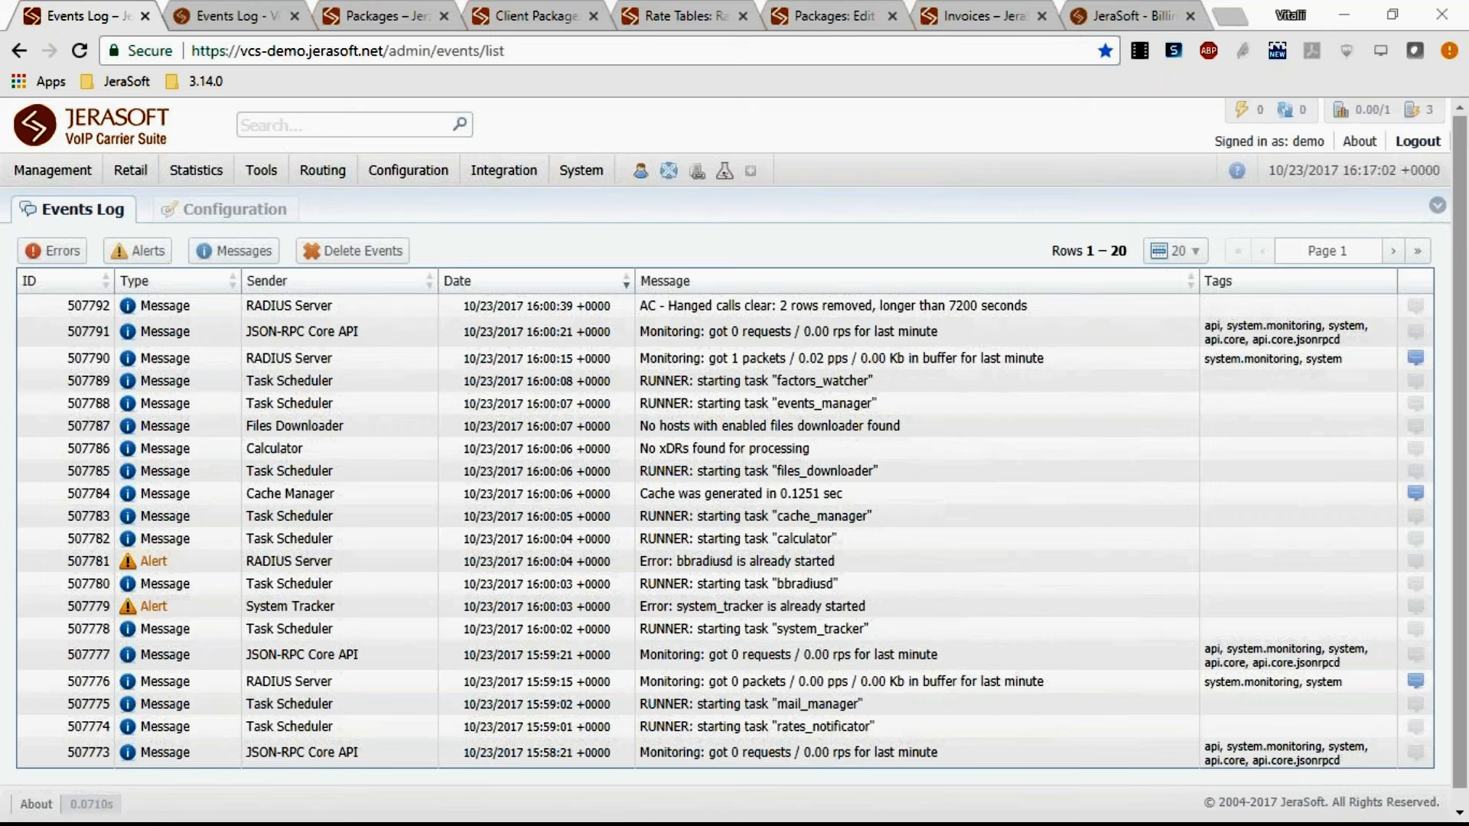
Filter the events log by the api.core tag and scroll through the filtered events.
left_click(1436, 207)
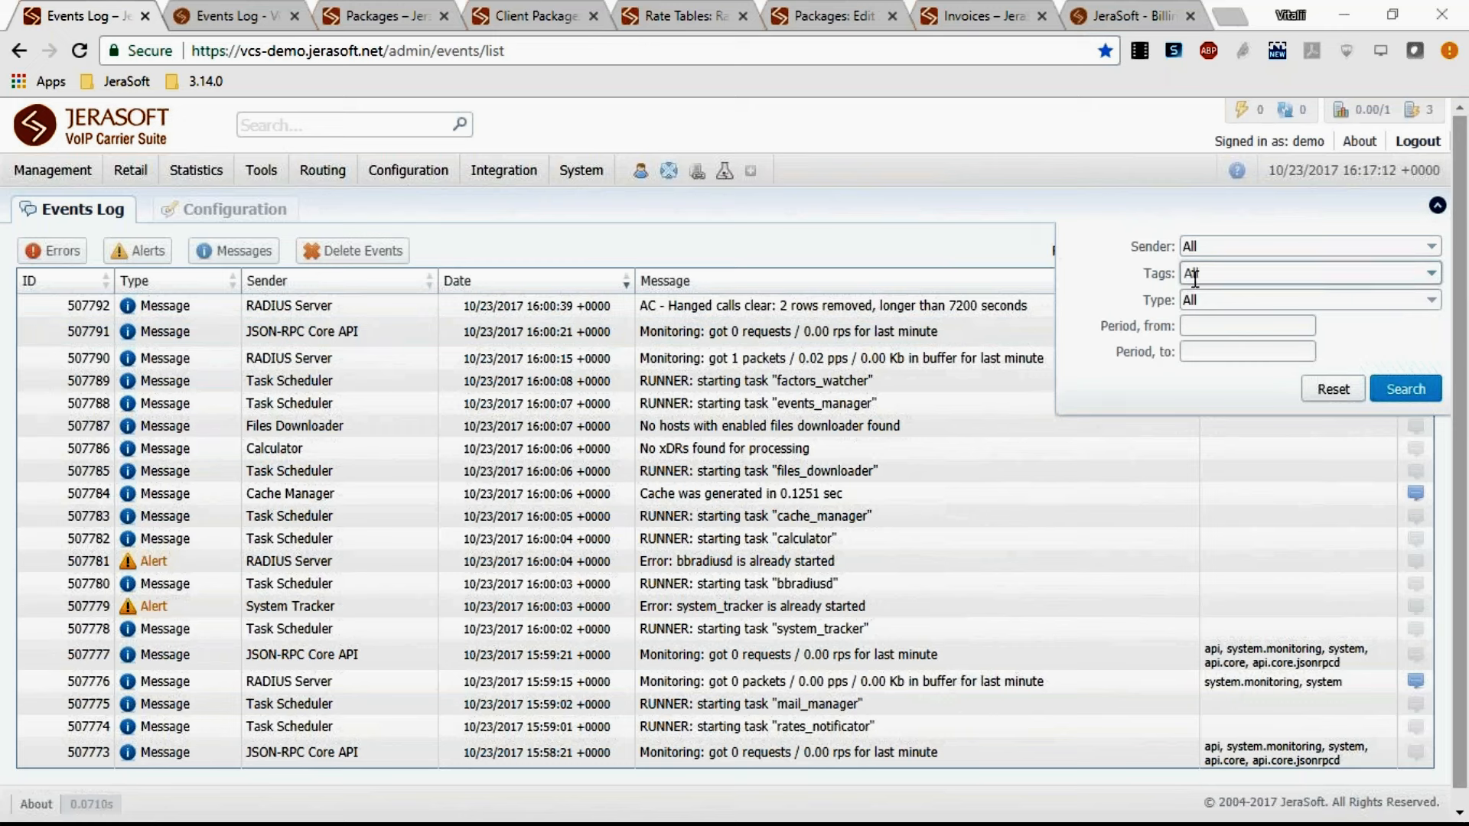
left_click(1269, 279)
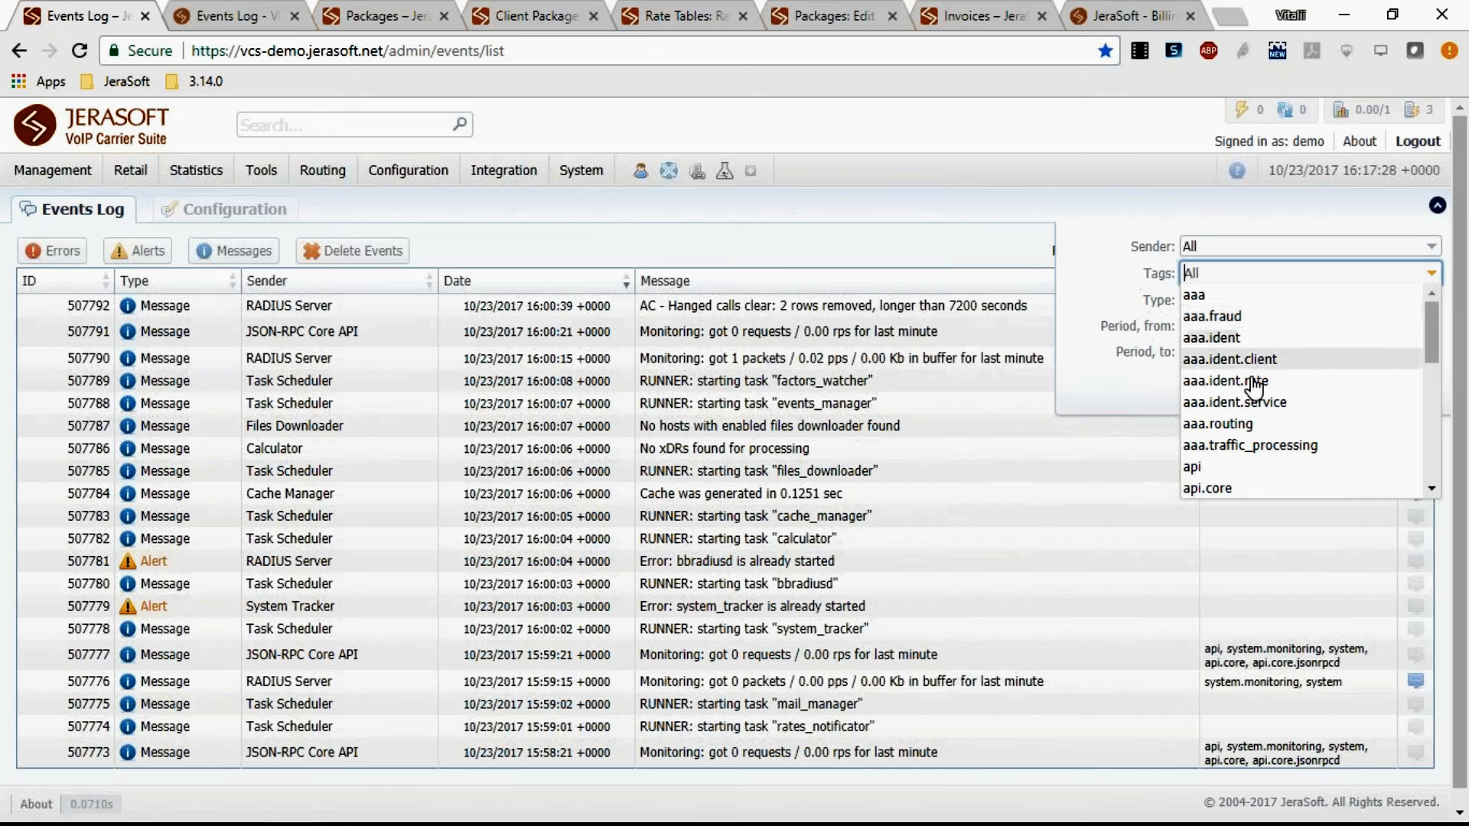
left_click(1260, 490)
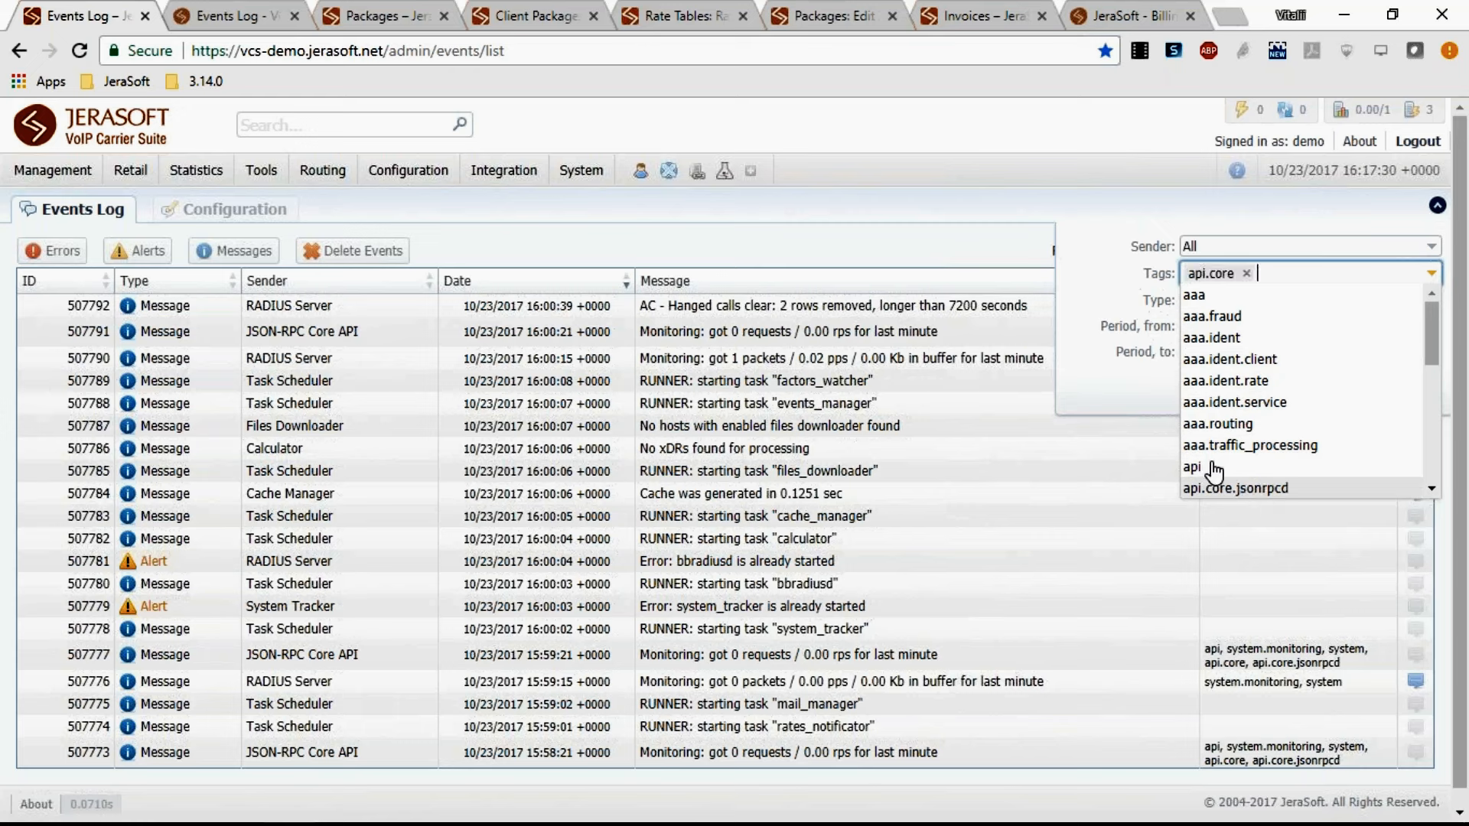
left_click(1145, 406)
left_click(1405, 388)
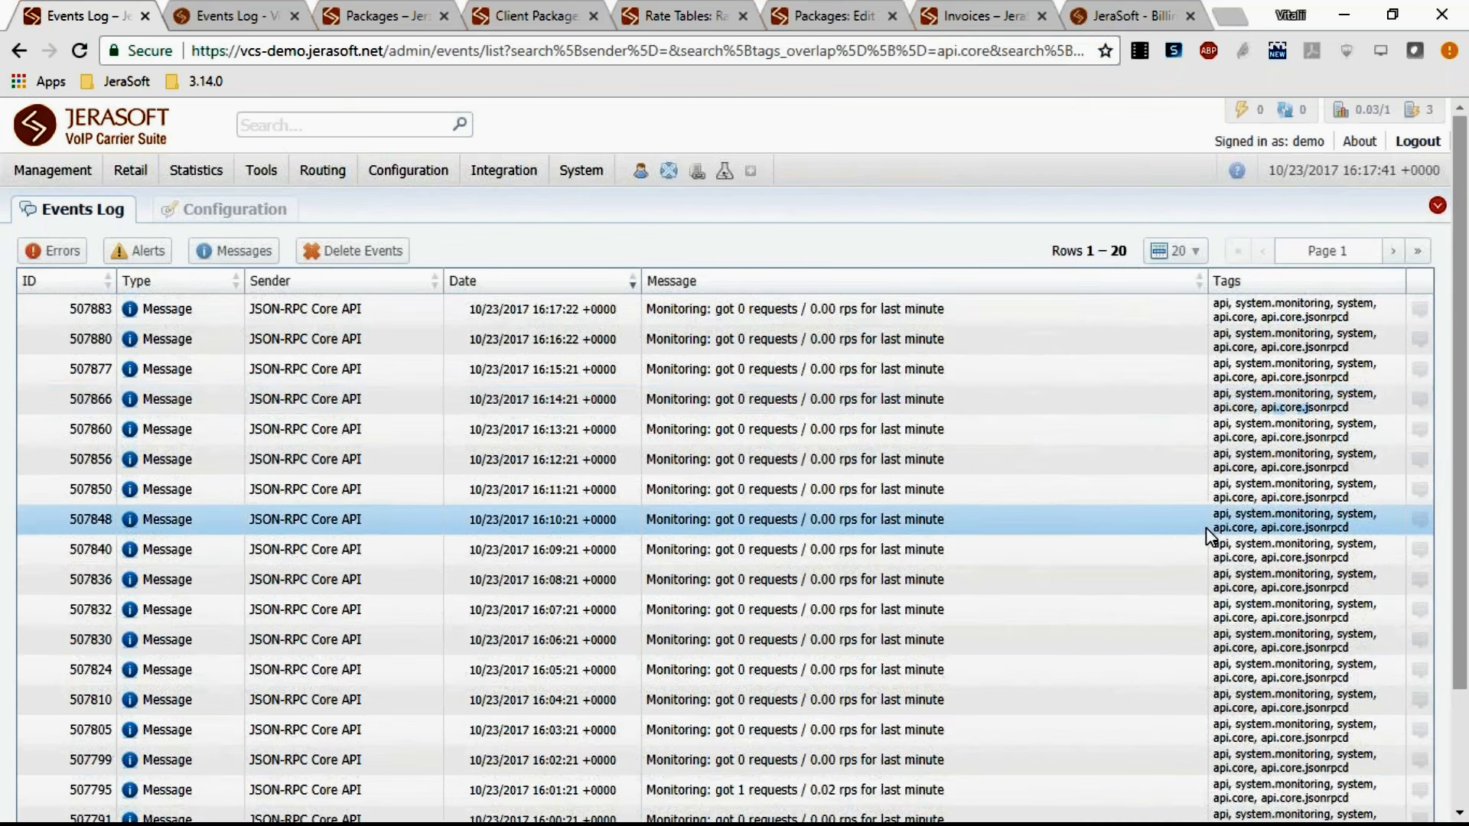
scroll(1207, 527, "down", 2)
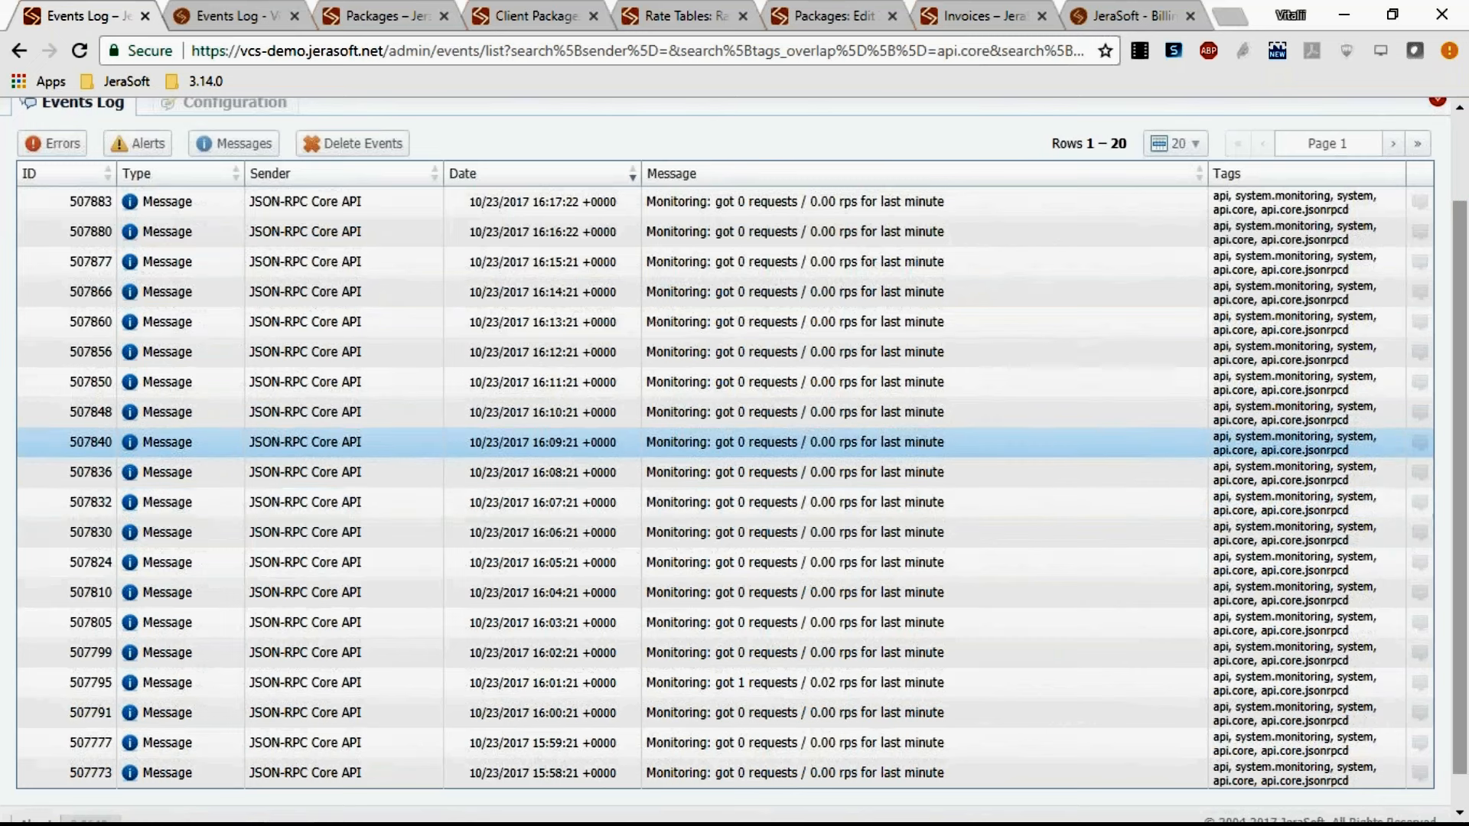
scroll(638, 436, "up", 1)
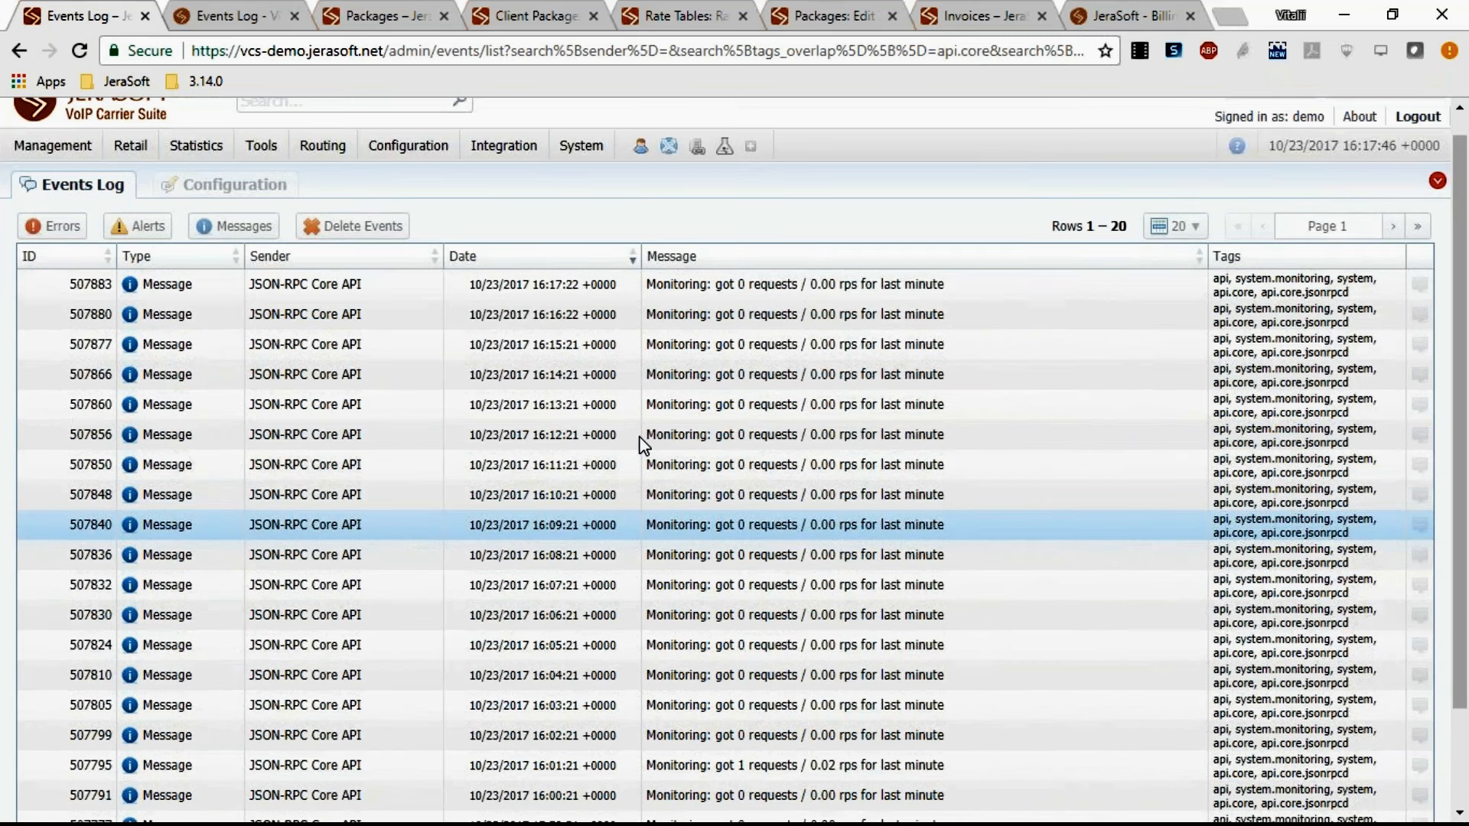
scroll(641, 444, "up", 1)
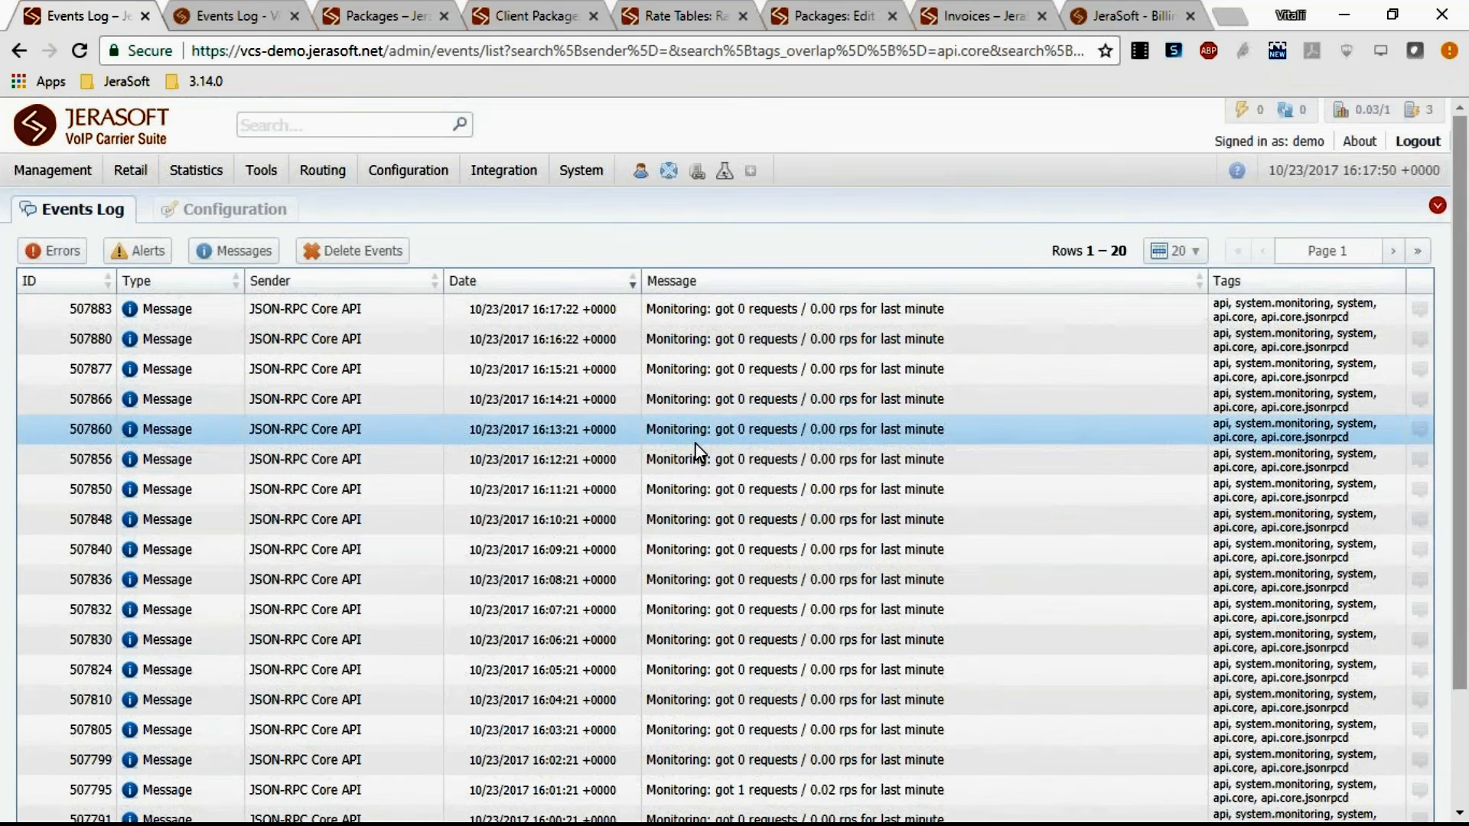
Open the SIP/RADIUS ALERT watch rule in the events configuration and examine its title, e-mail, and limit fields.
left_click(226, 210)
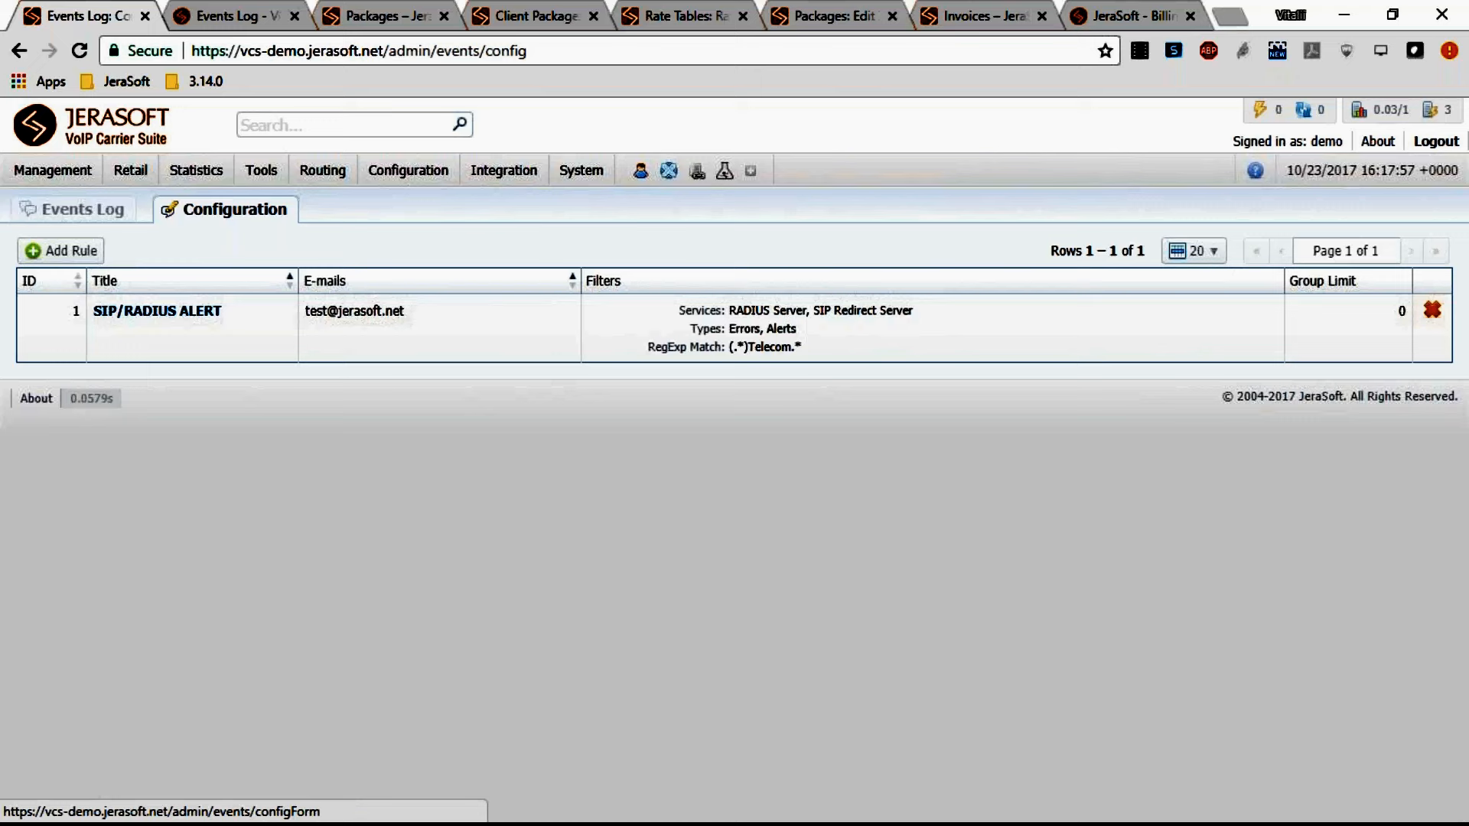
left_click(146, 312)
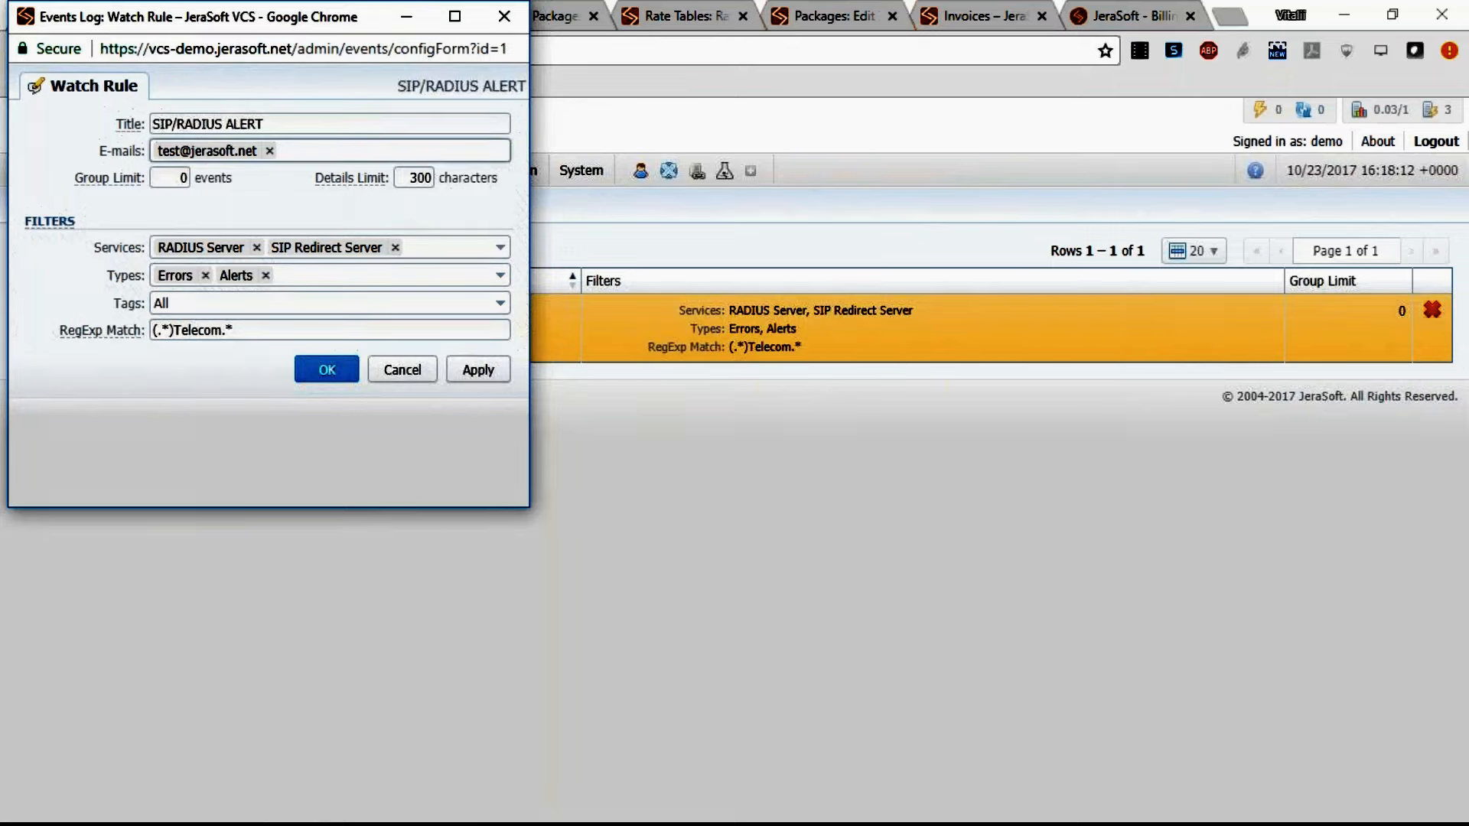
left_click(331, 121)
left_click(328, 145)
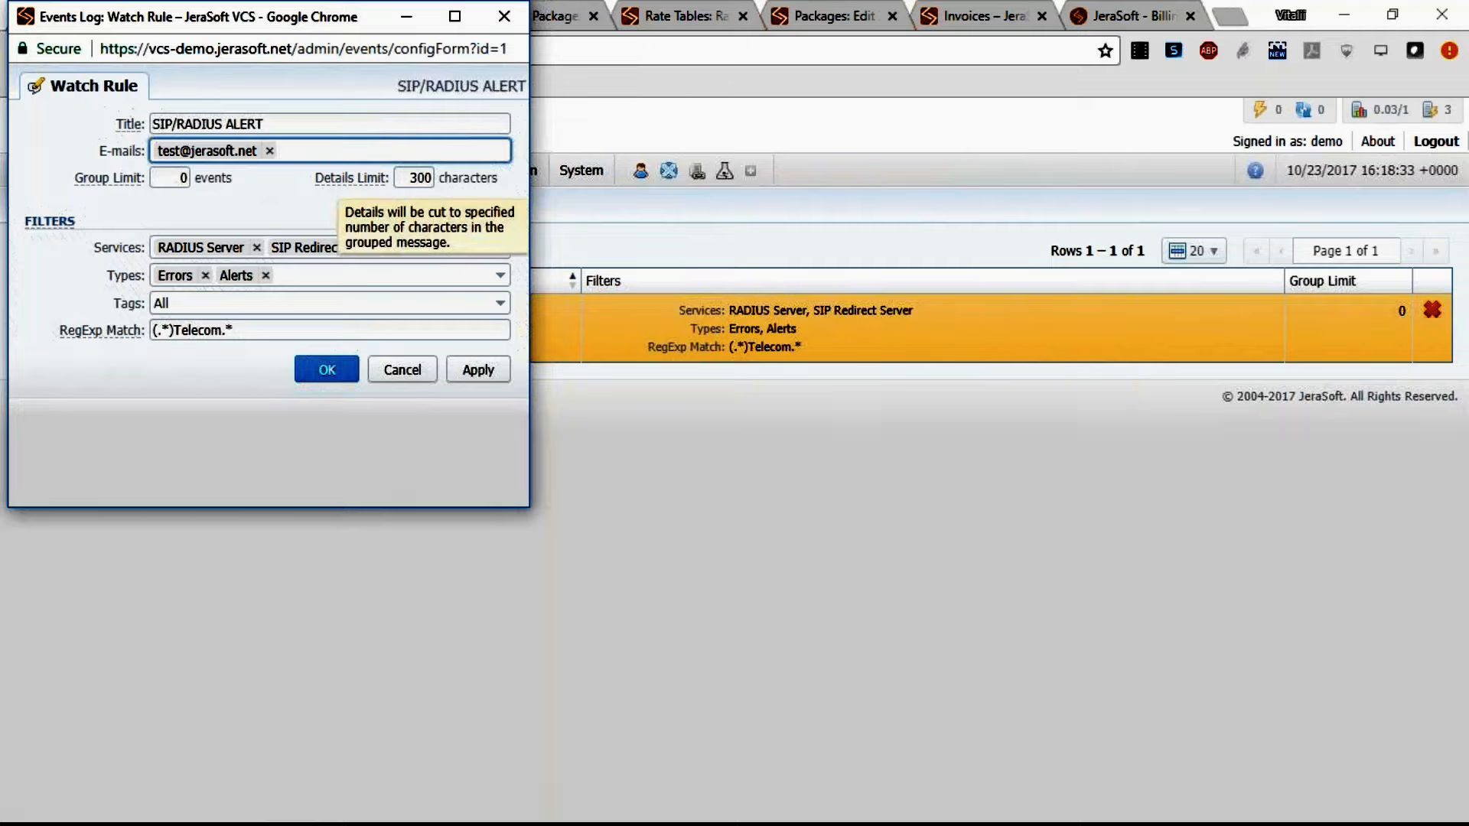
left_click(184, 178)
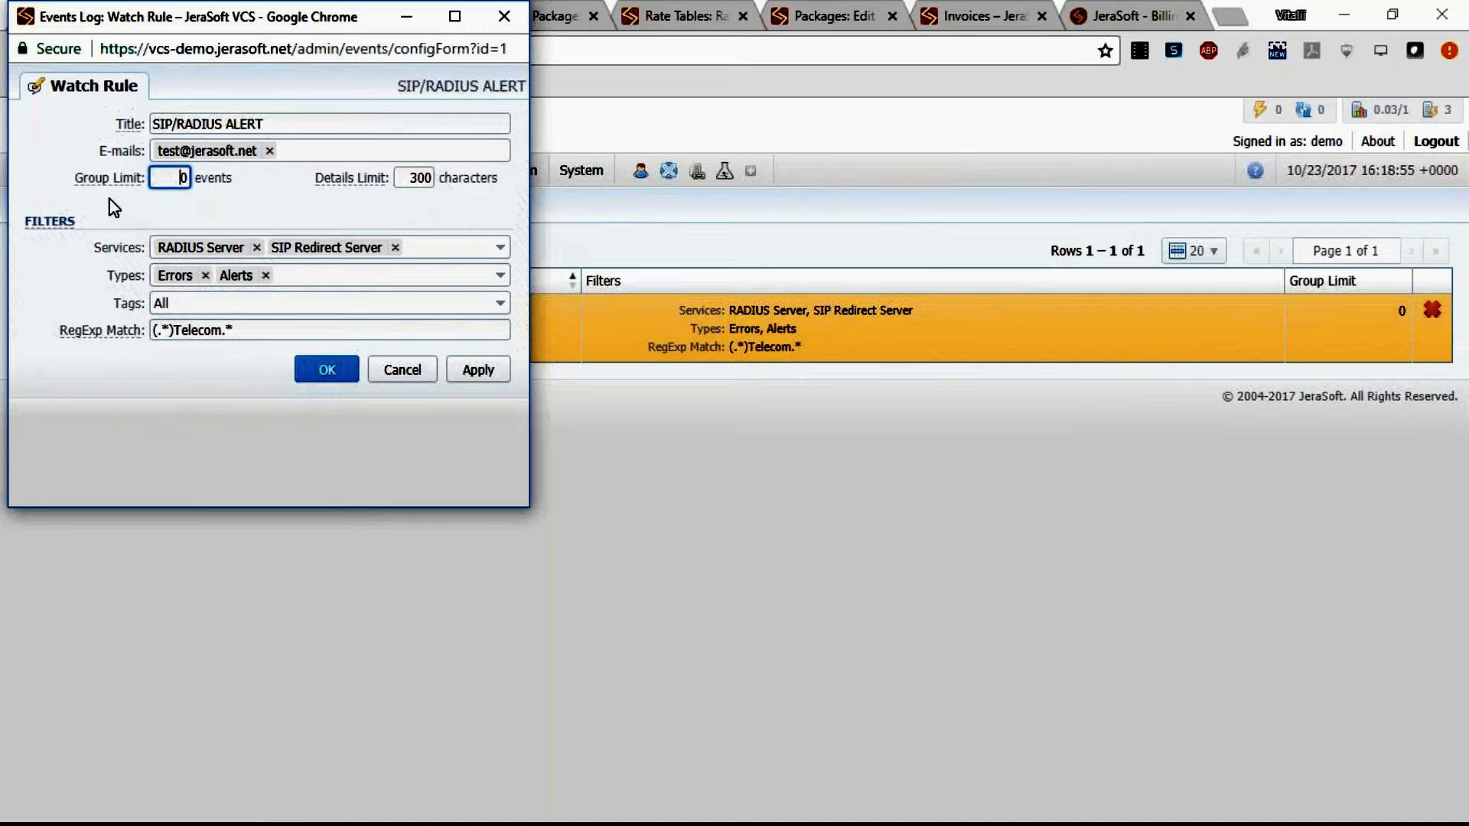
mouse_move(104, 185)
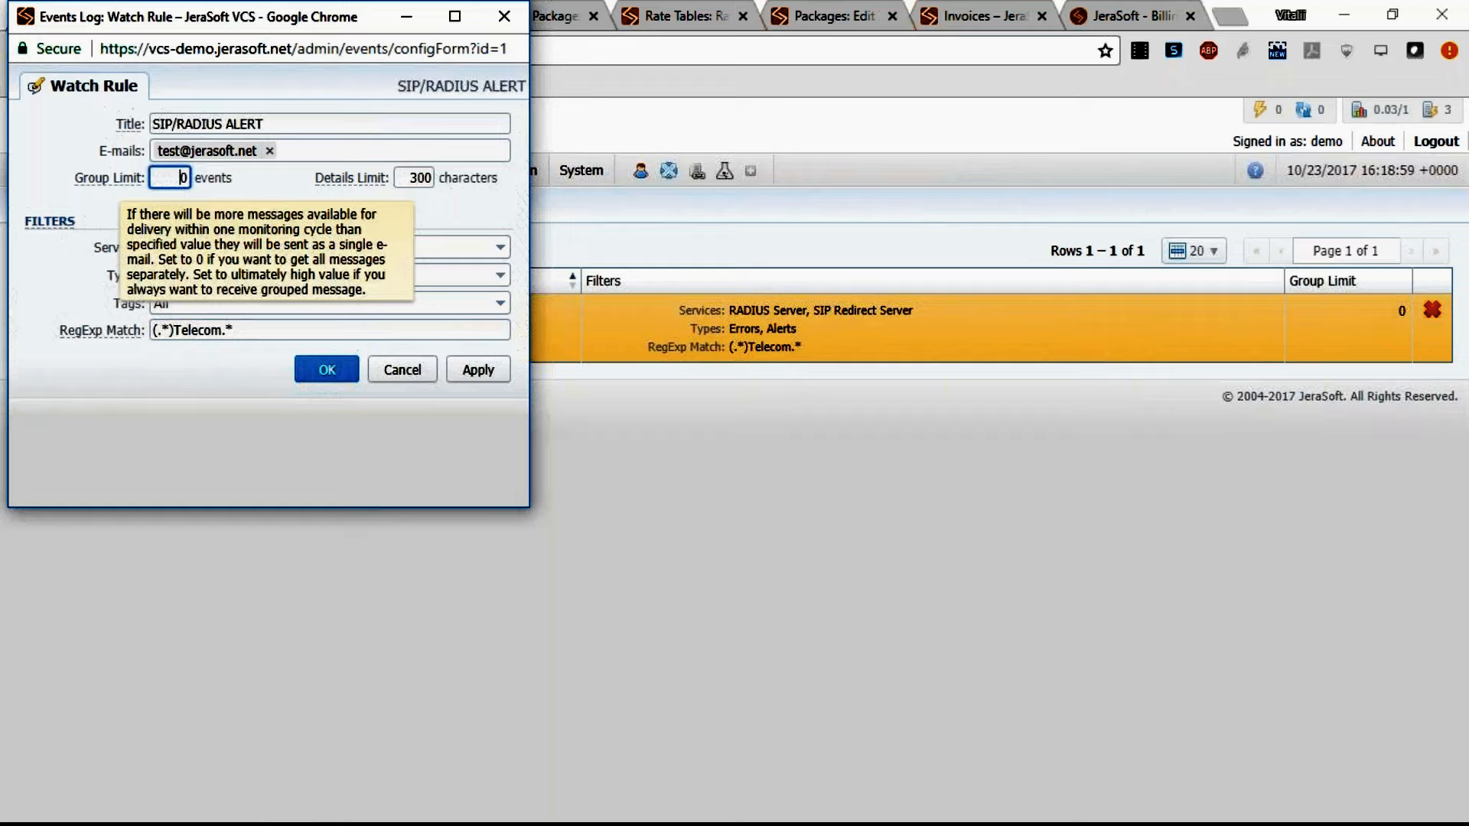
mouse_move(323, 188)
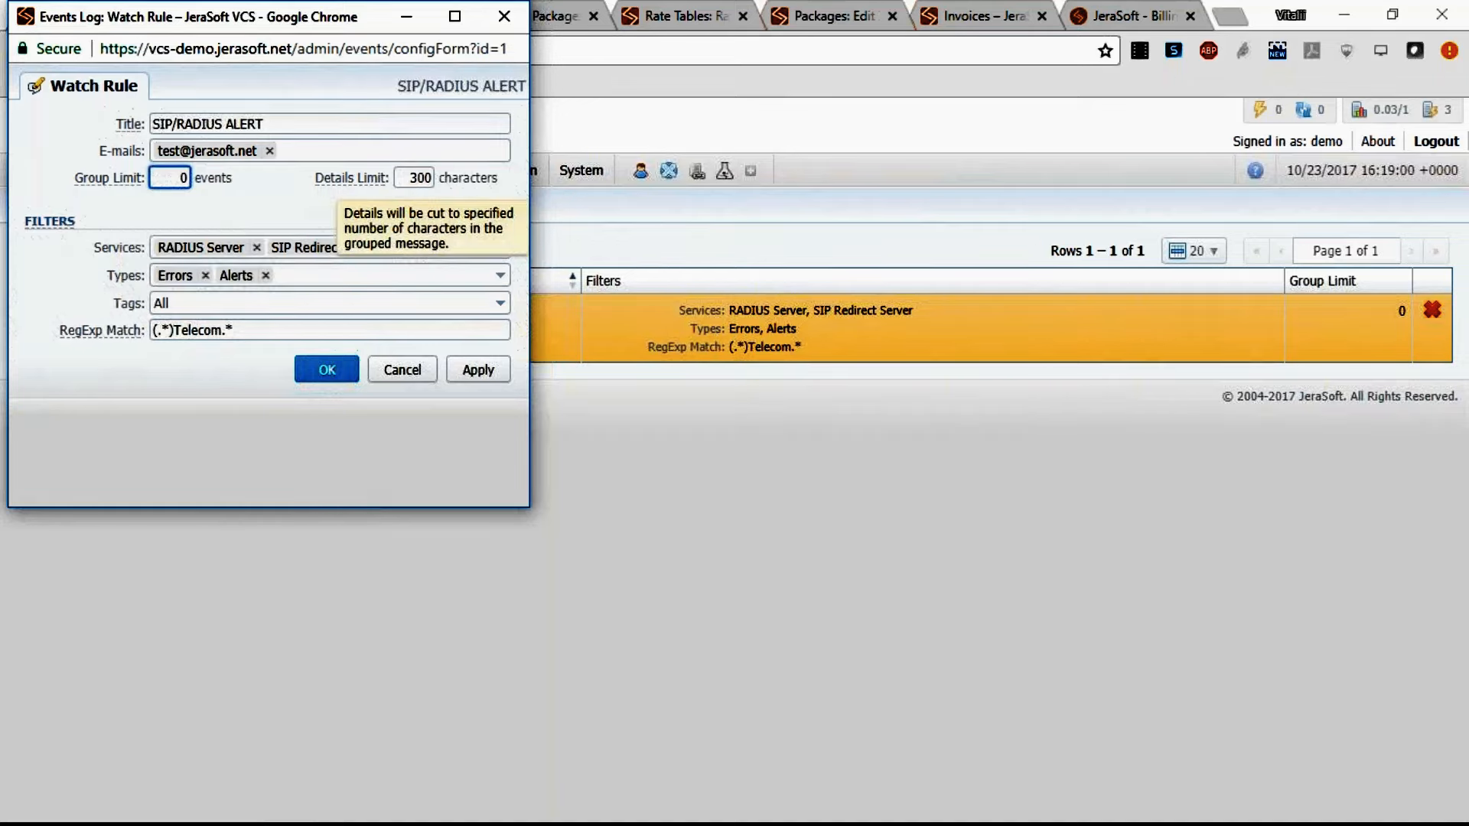
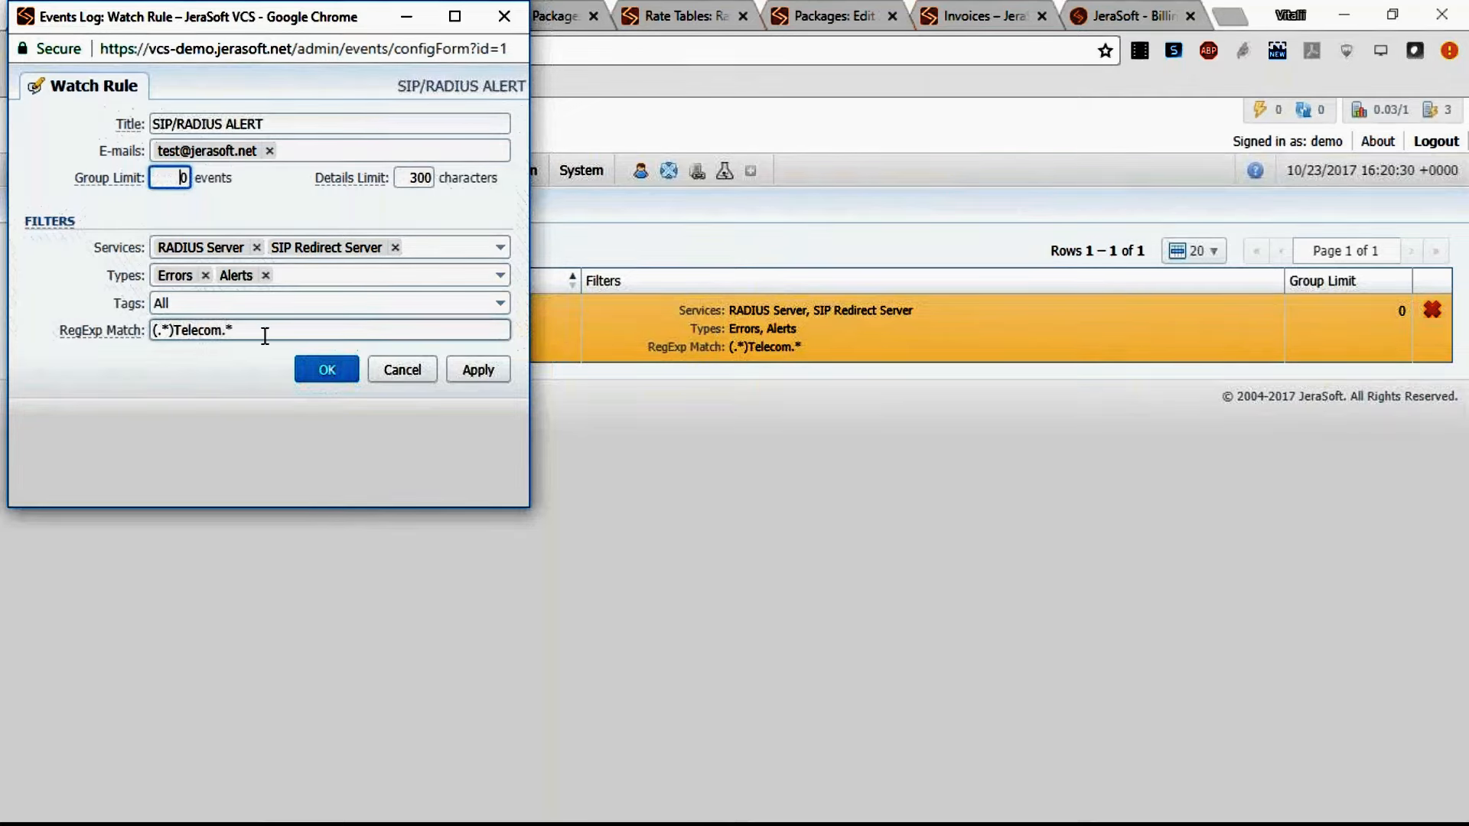
Cancel the watch rule dialog and close the events configuration tab.
left_click(429, 382)
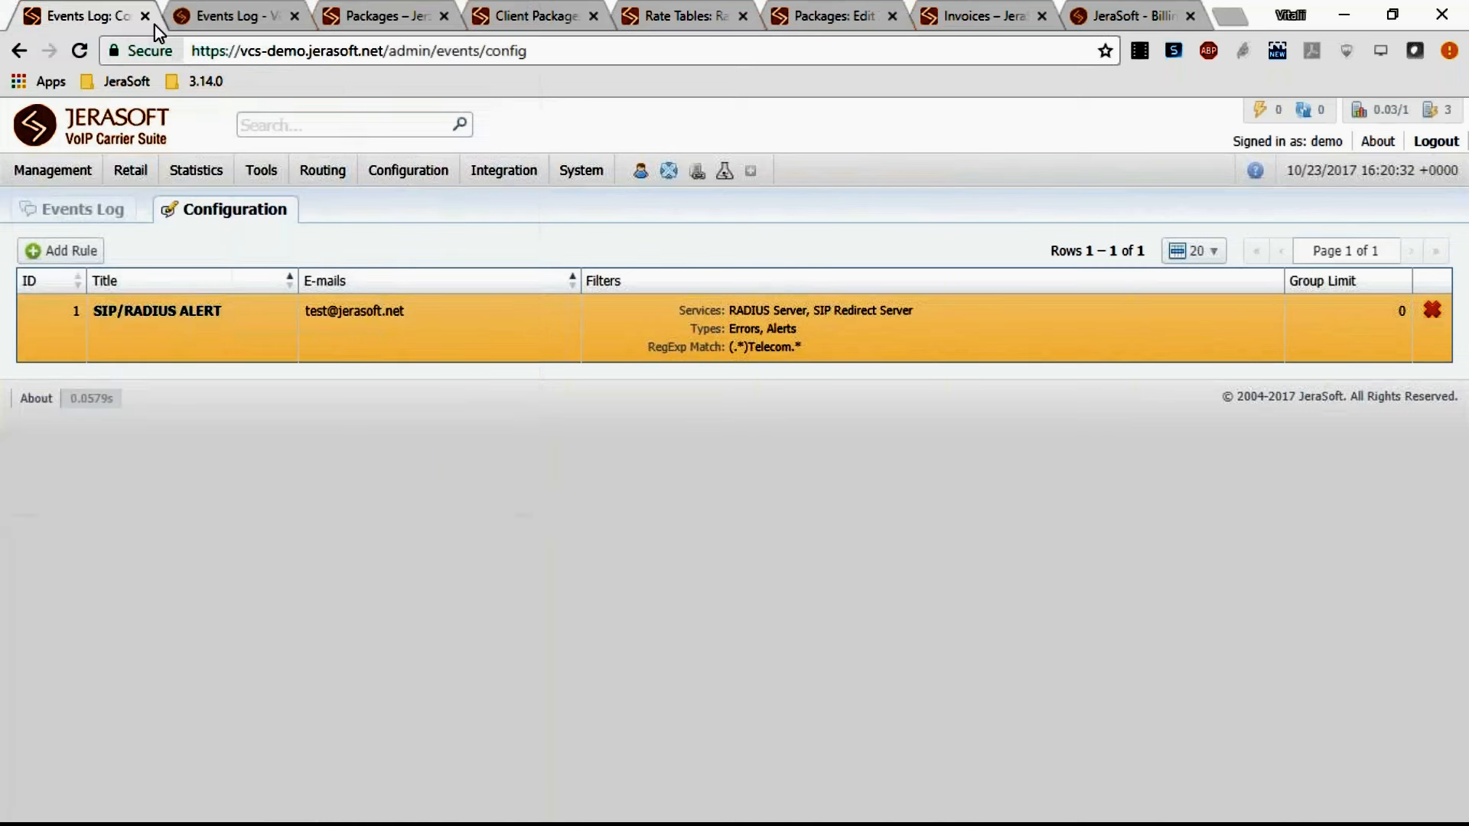
left_click(145, 16)
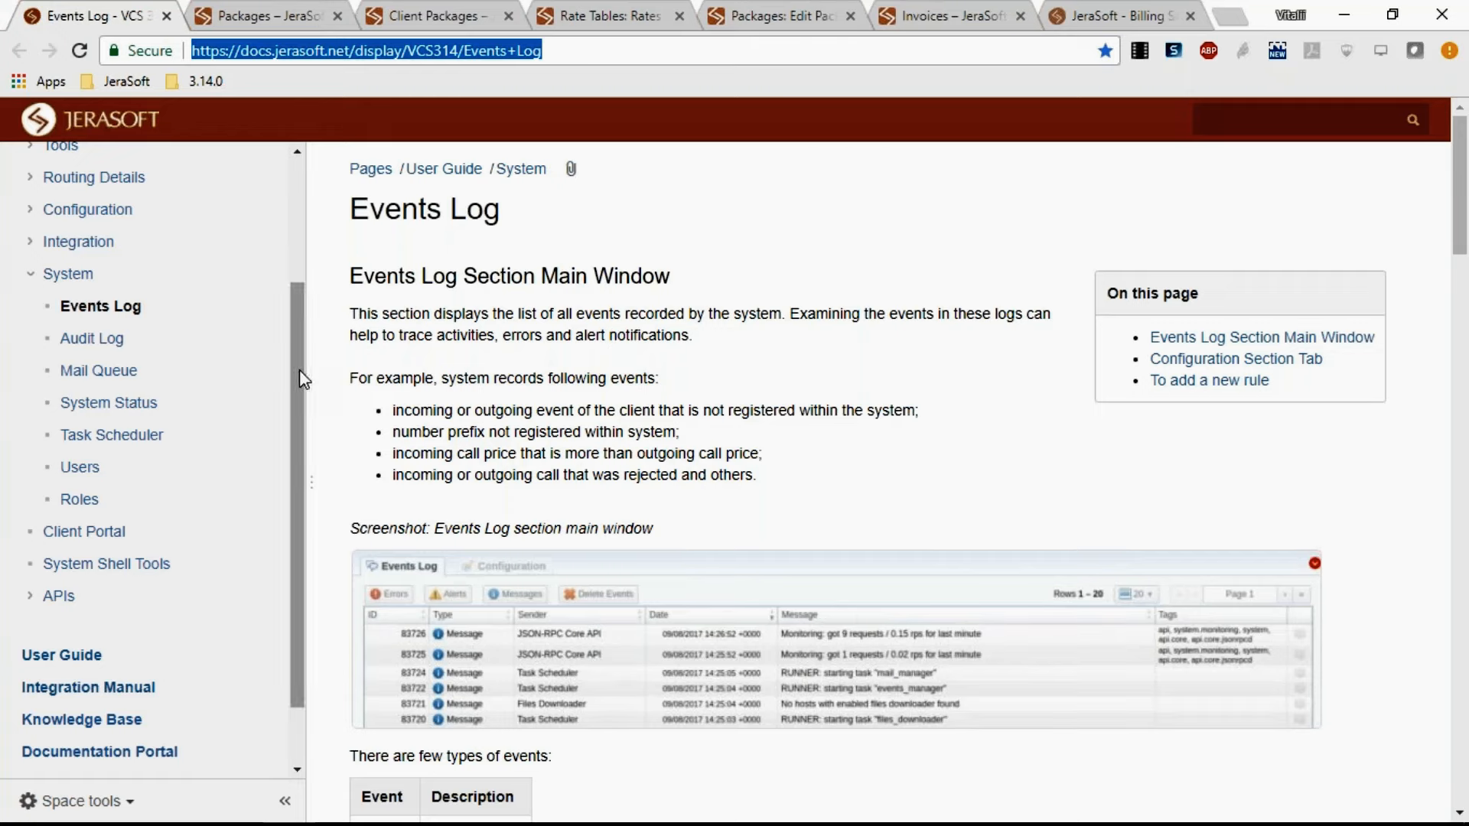
Close the Events Log documentation tab and the Packages list tab.
left_click_drag(299, 370, 310, 255)
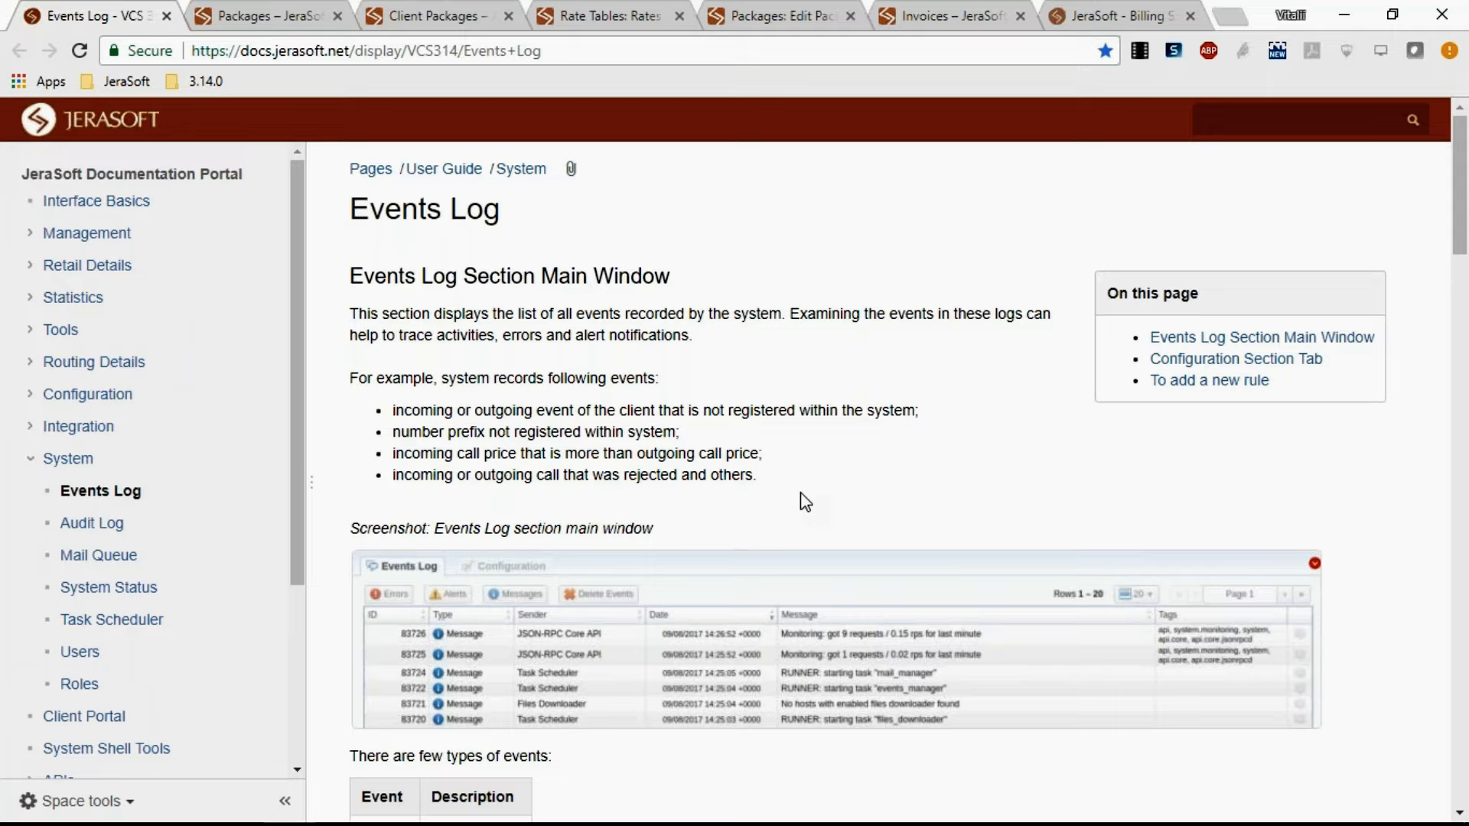
left_click(166, 16)
mouse_move(145, 170)
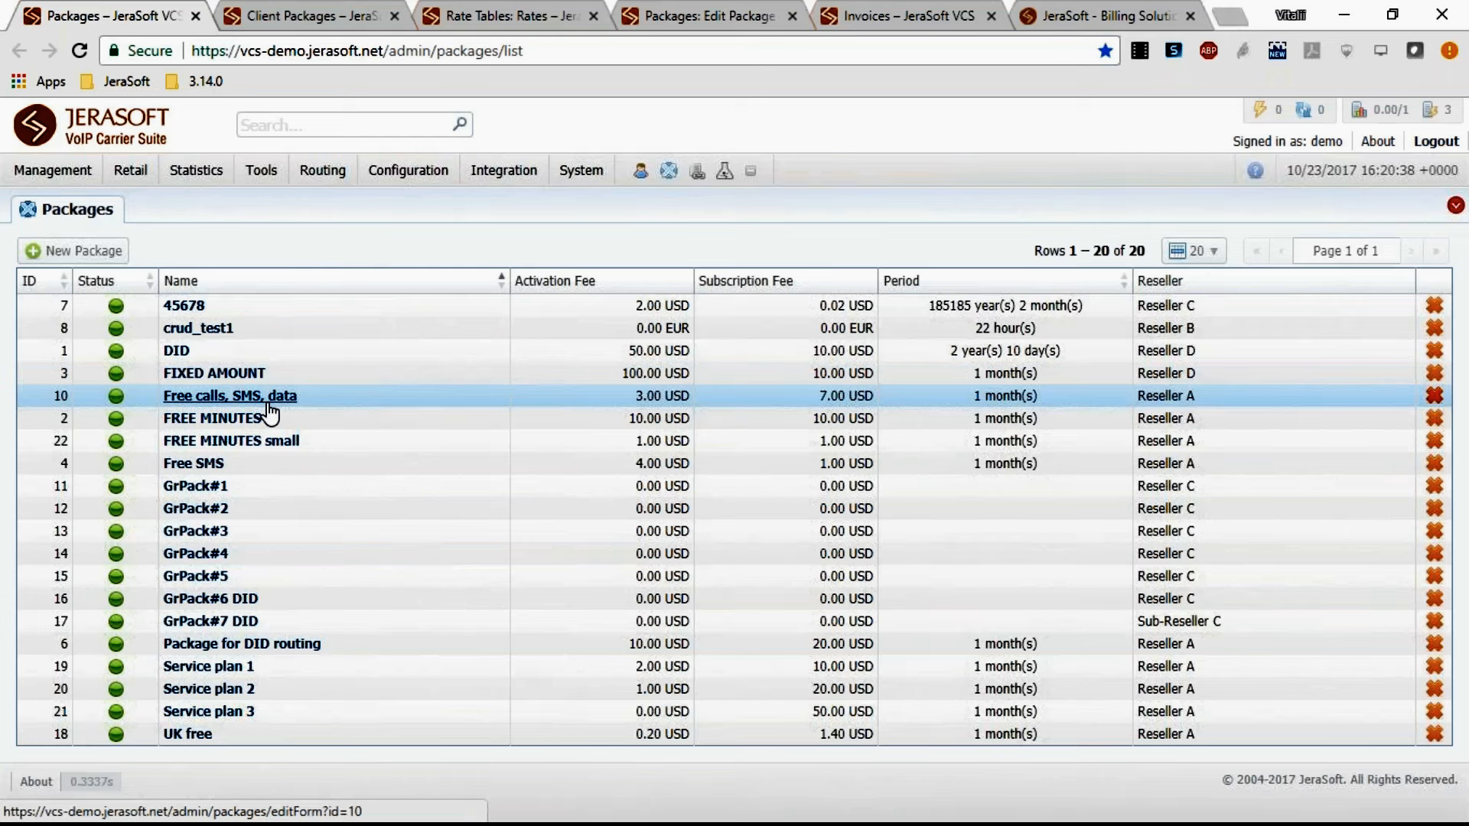
left_click(197, 18)
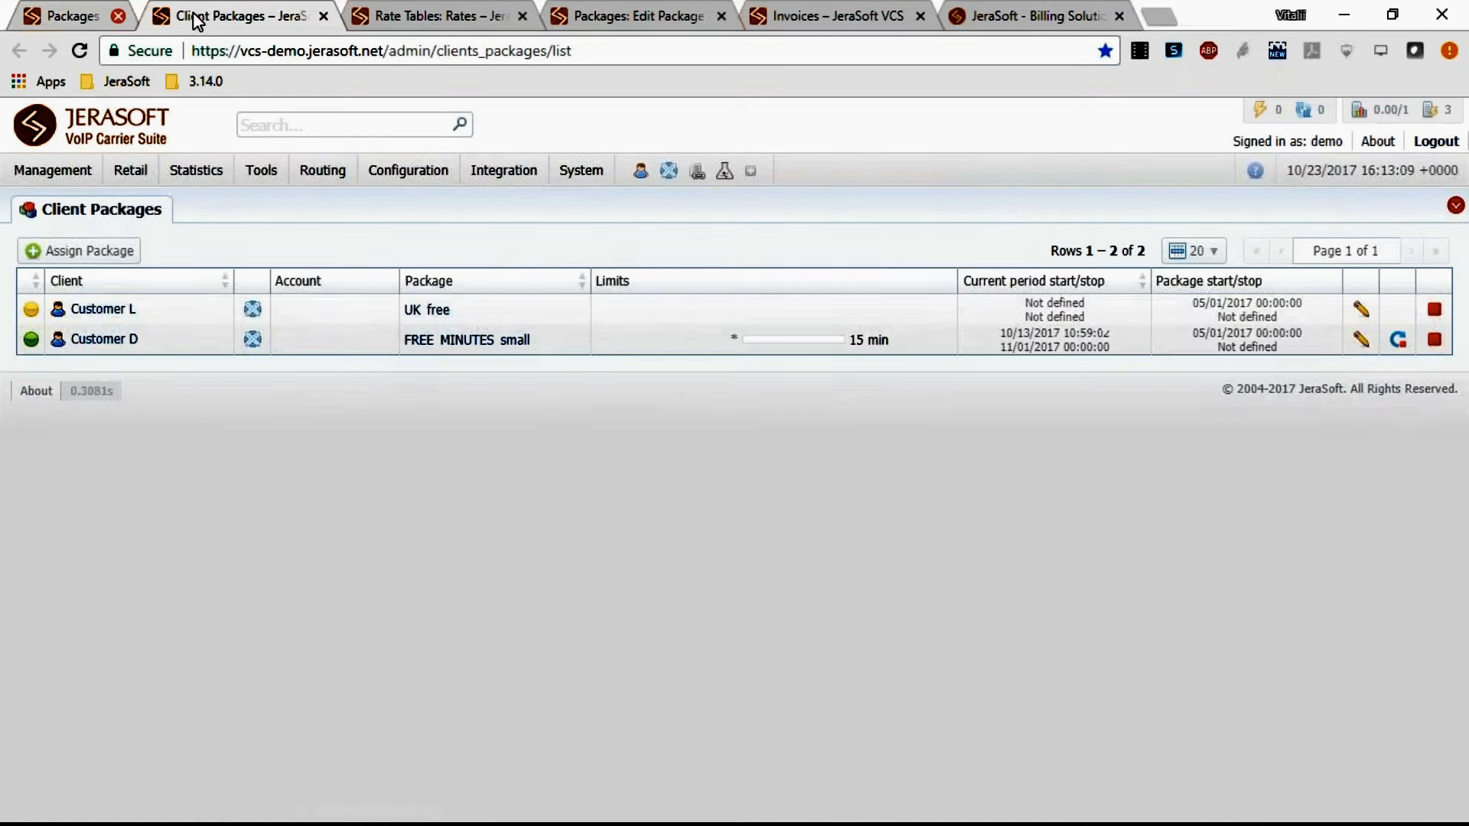
Fill in a package assignment for client Vega_DID_provider with Package for DID routing, then cancel it.
left_click(111, 256)
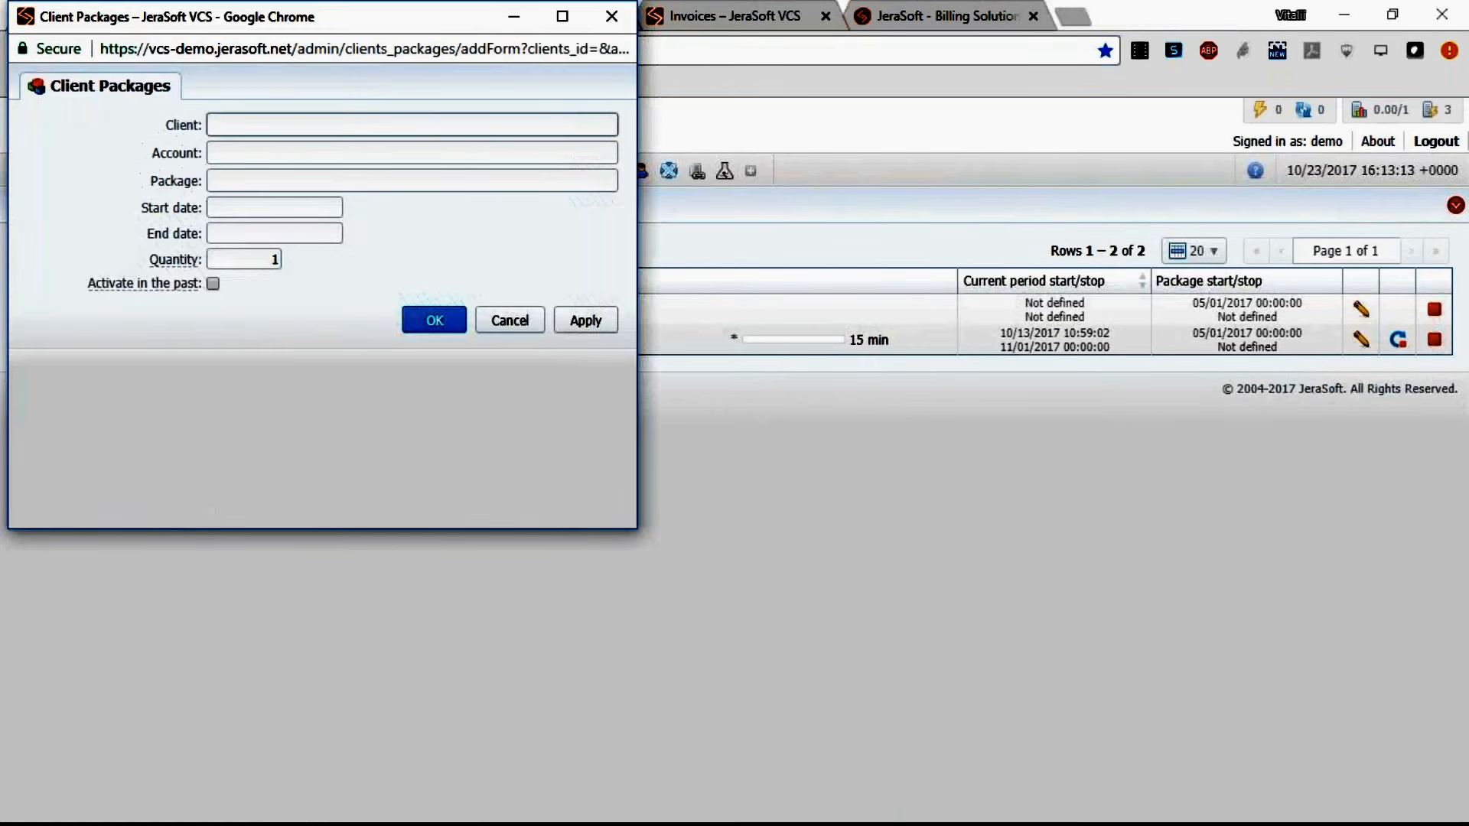
type("did")
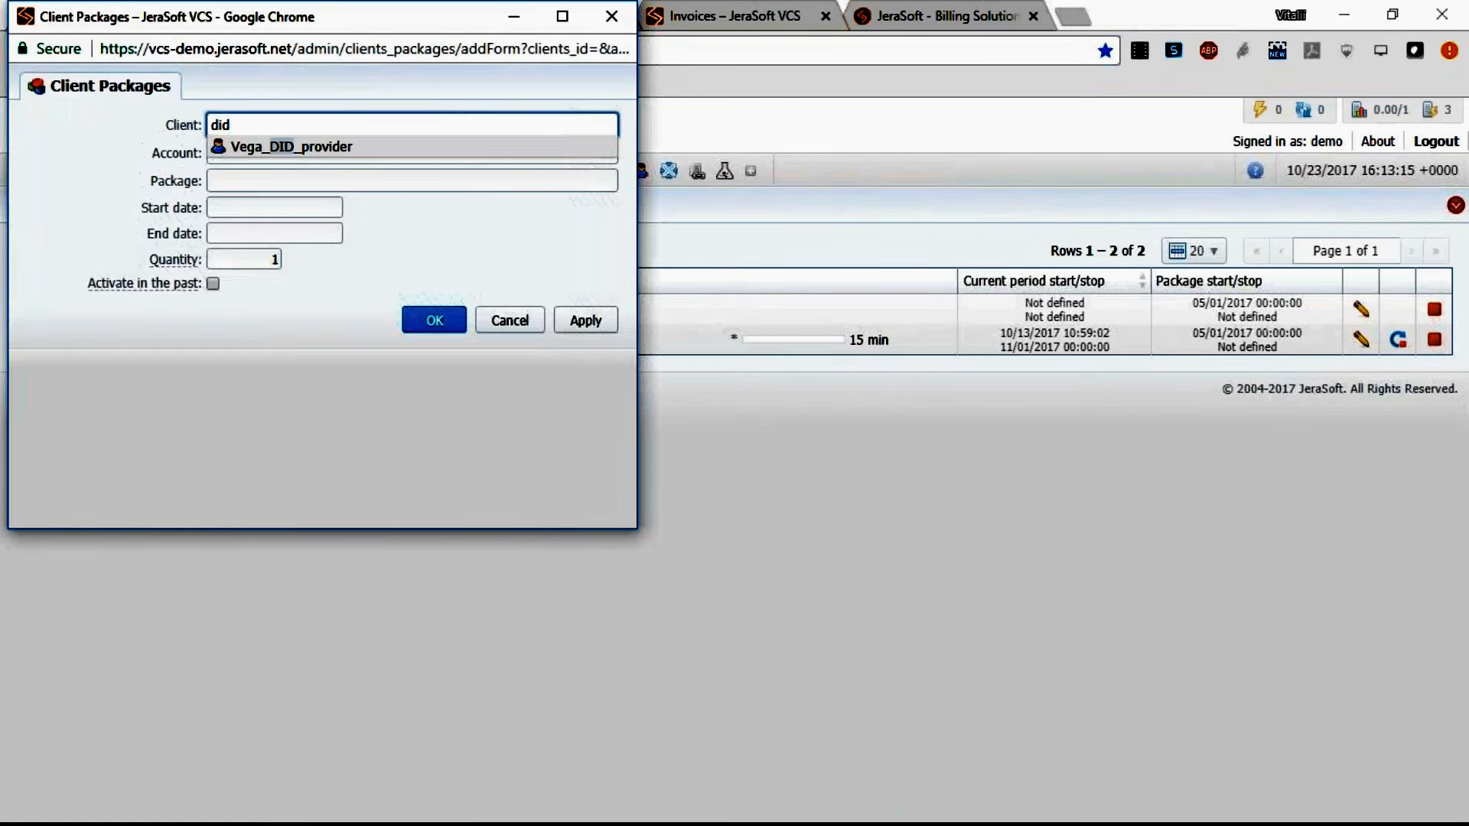
key("Return")
left_click(262, 182)
type("fr")
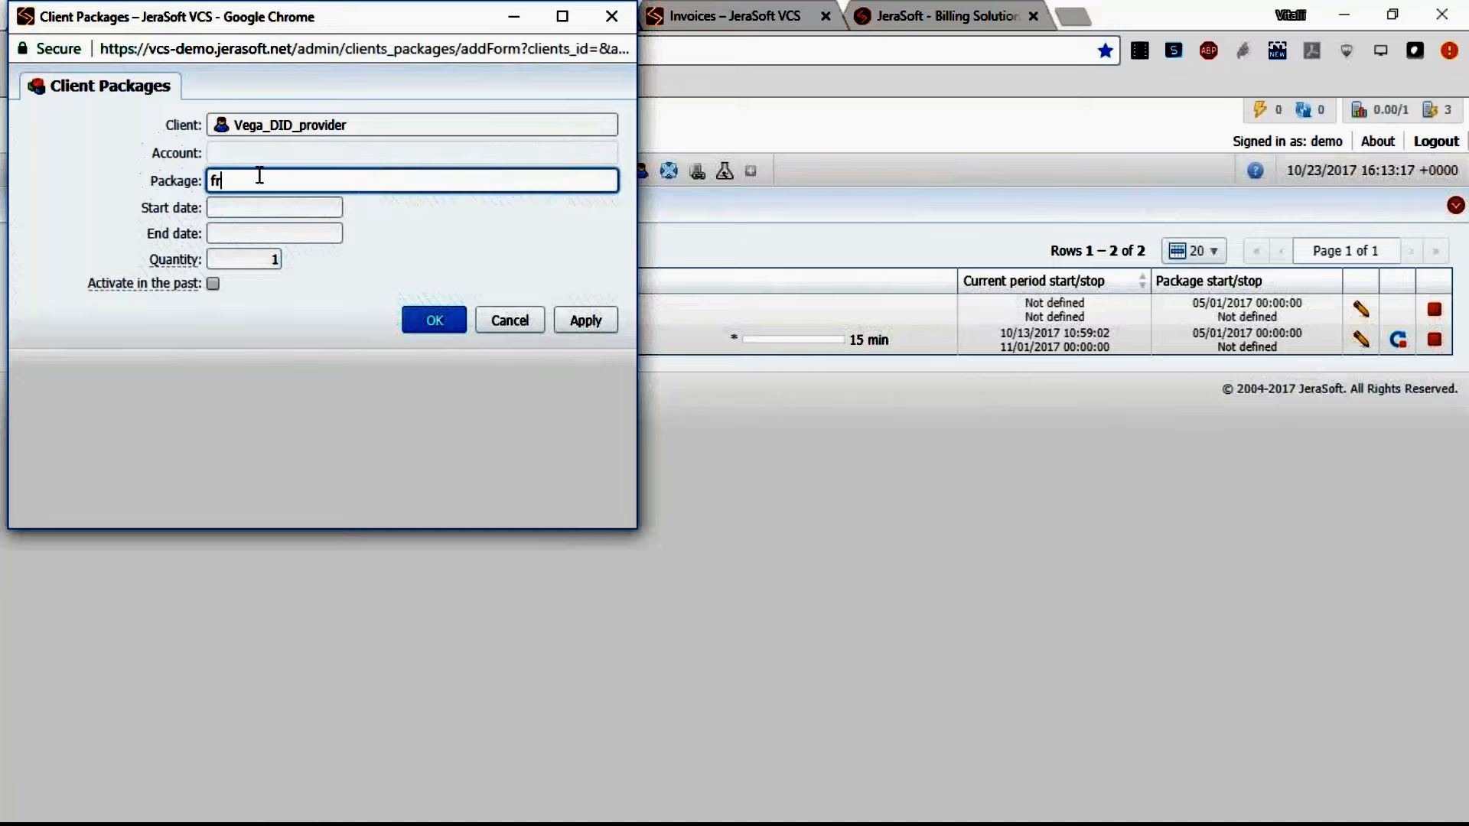
key("Return")
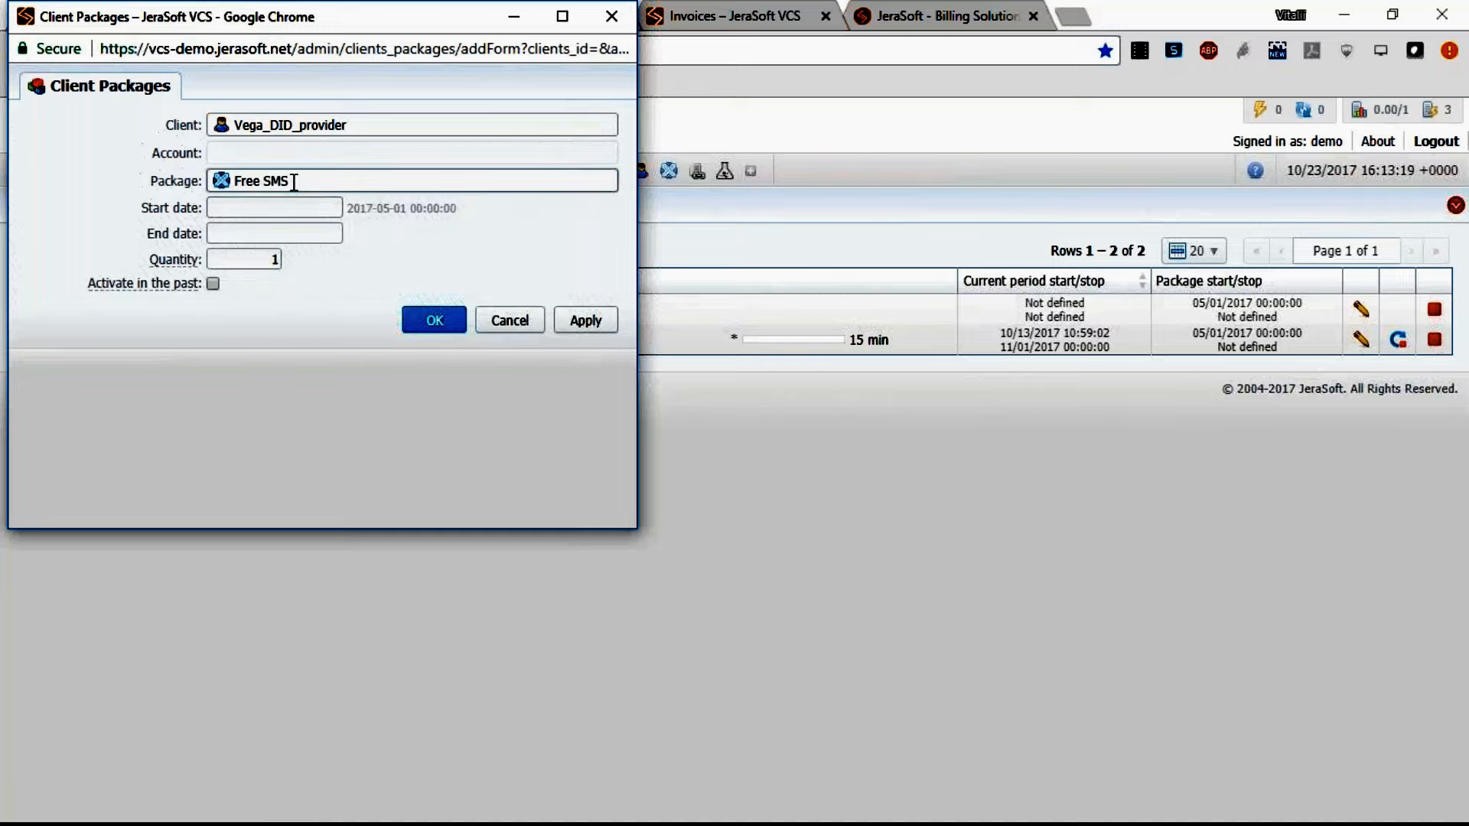
left_click(294, 182)
type("f")
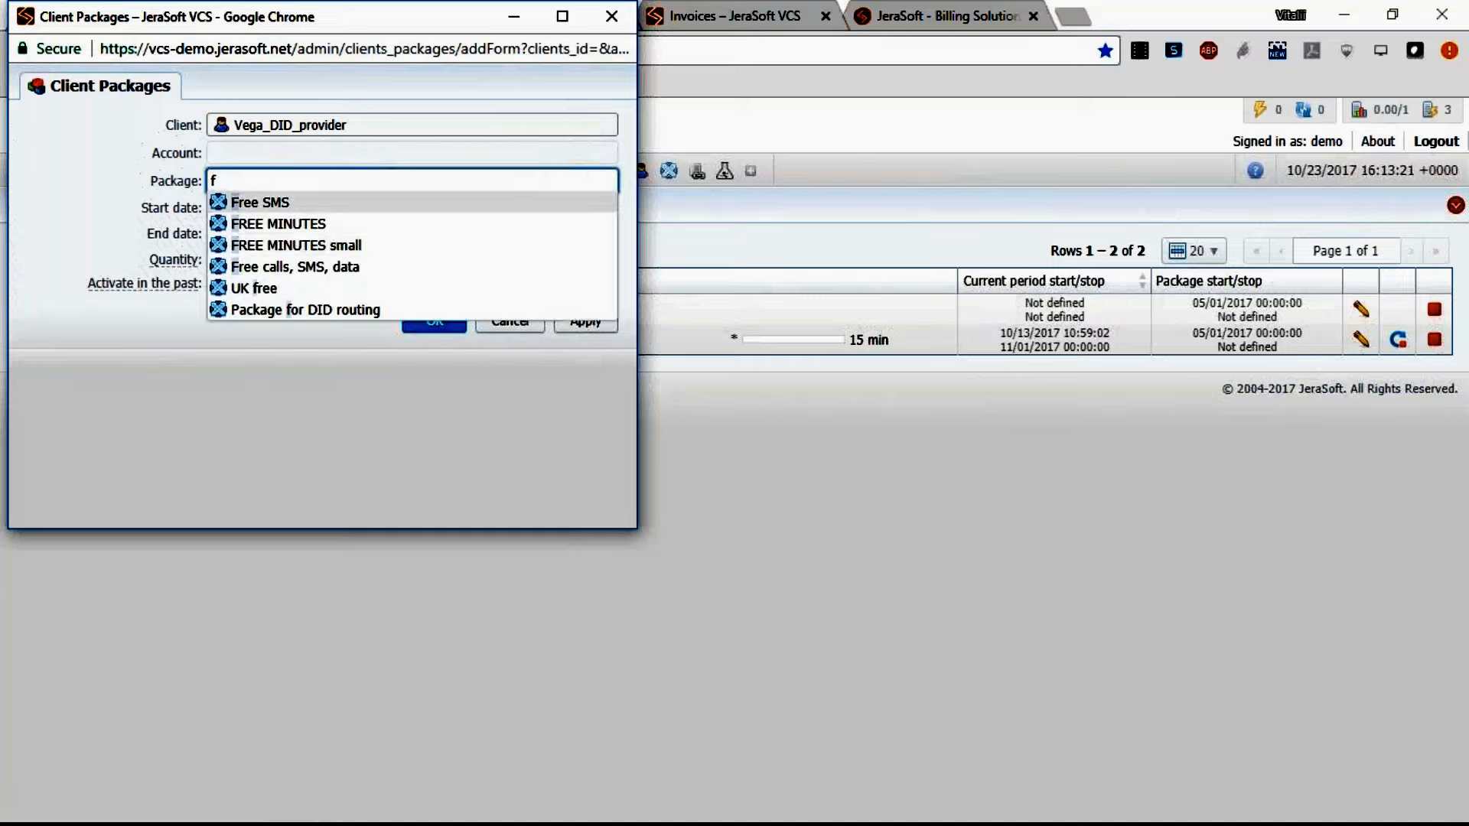
left_click(318, 308)
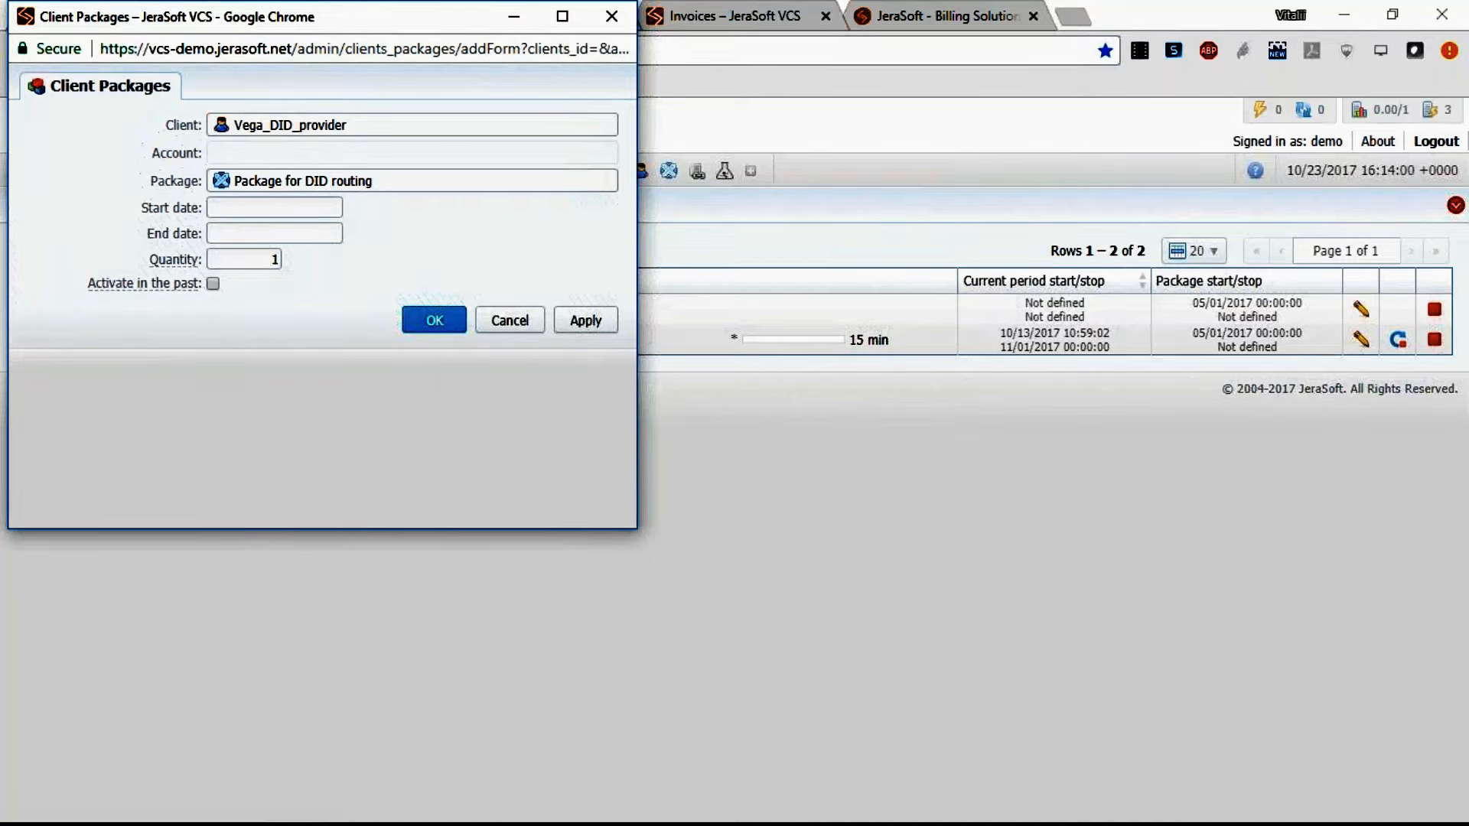
left_click(522, 322)
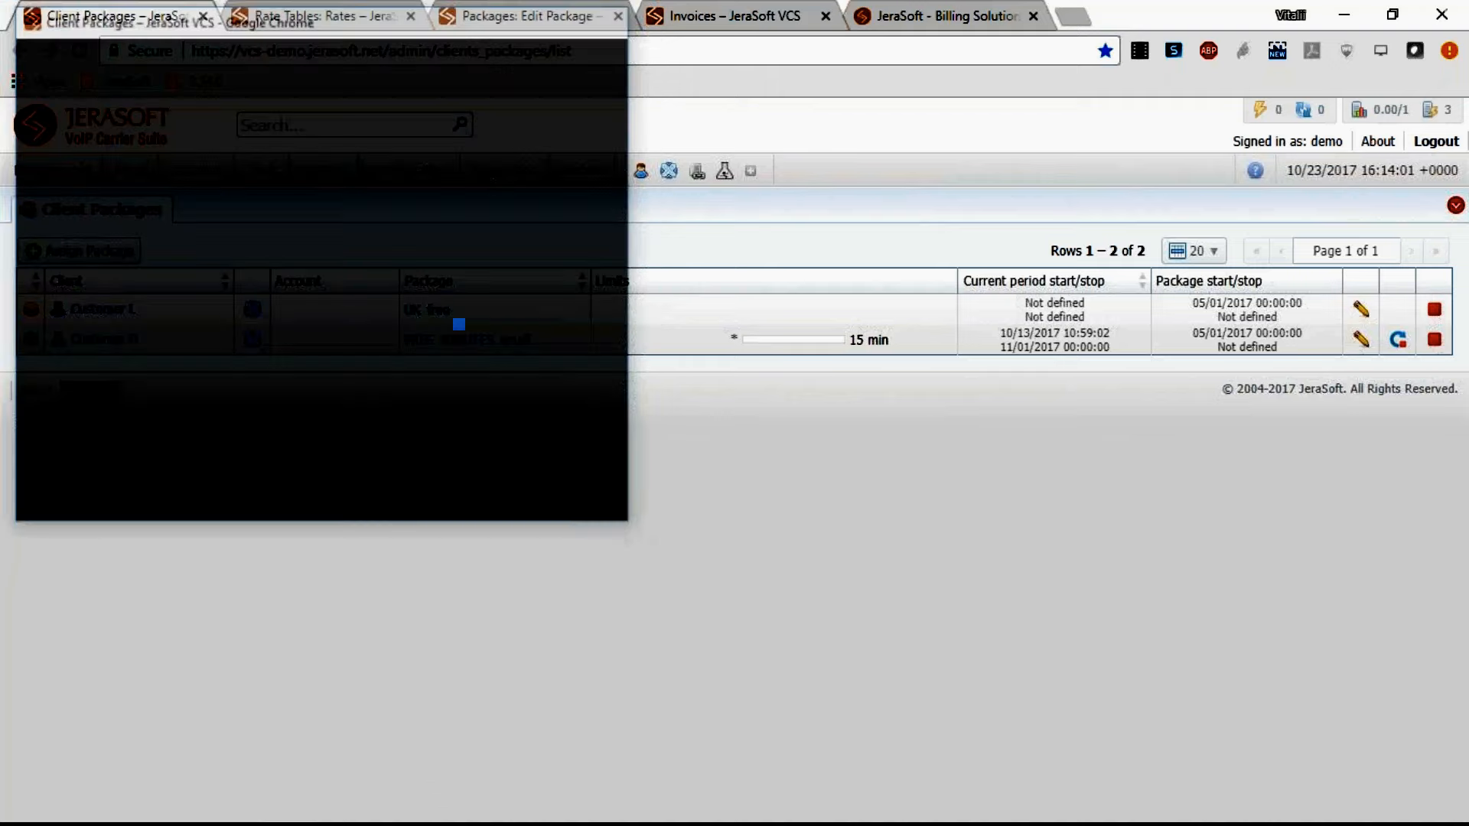
Close the Client Packages and Rate Tables tabs.
left_click(204, 17)
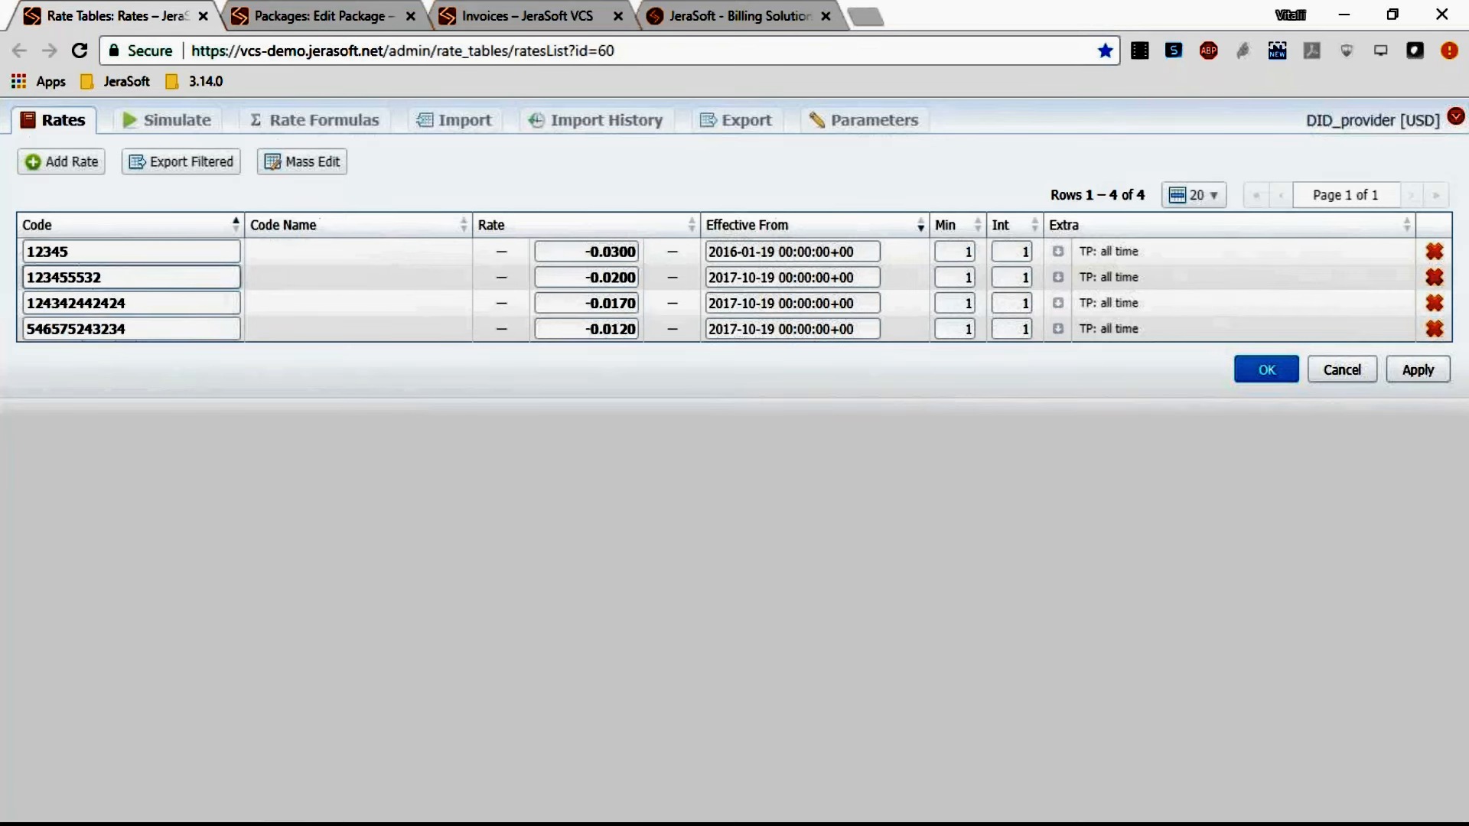
left_click(201, 17)
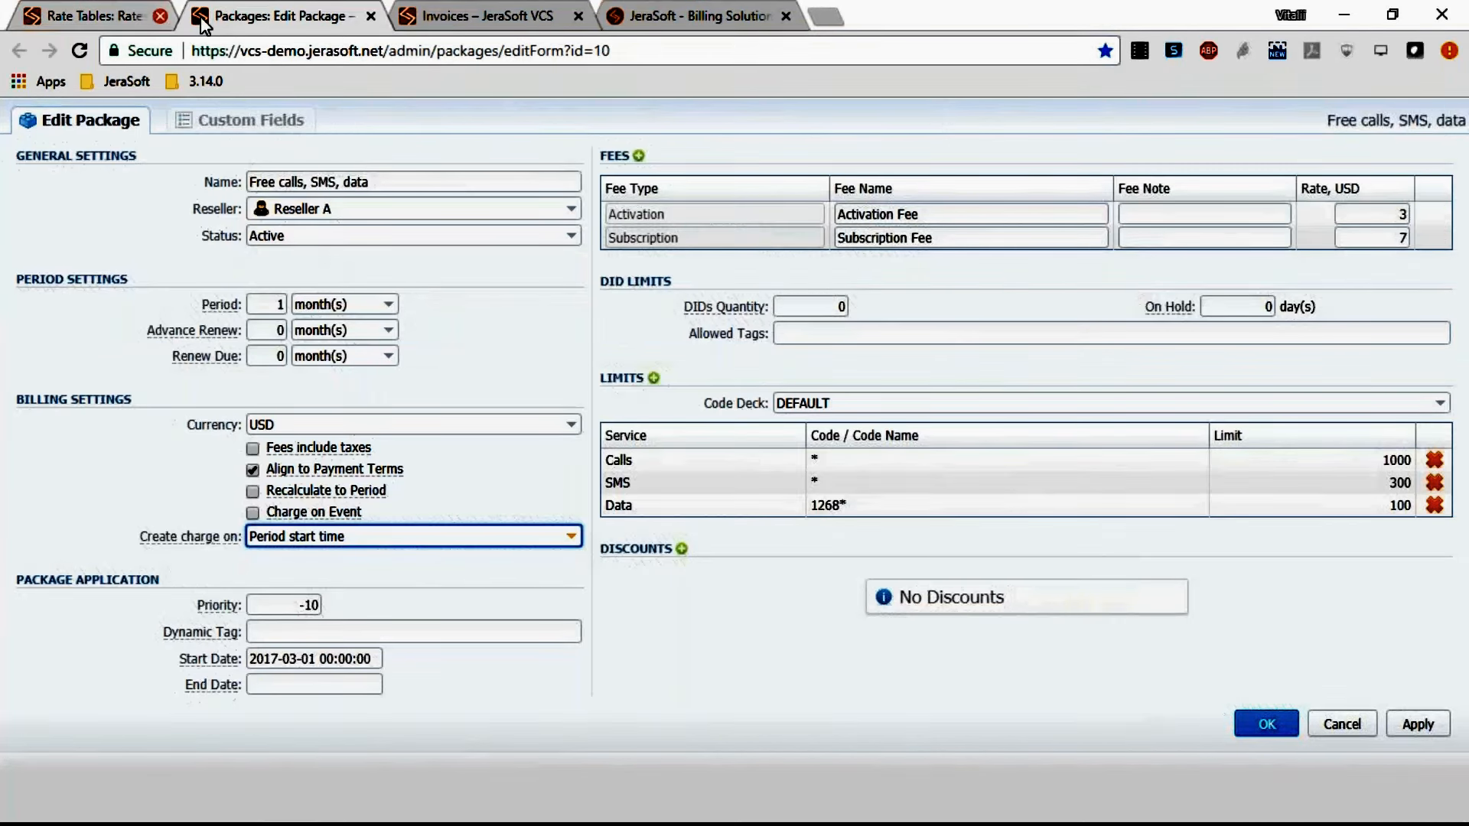
left_click(160, 16)
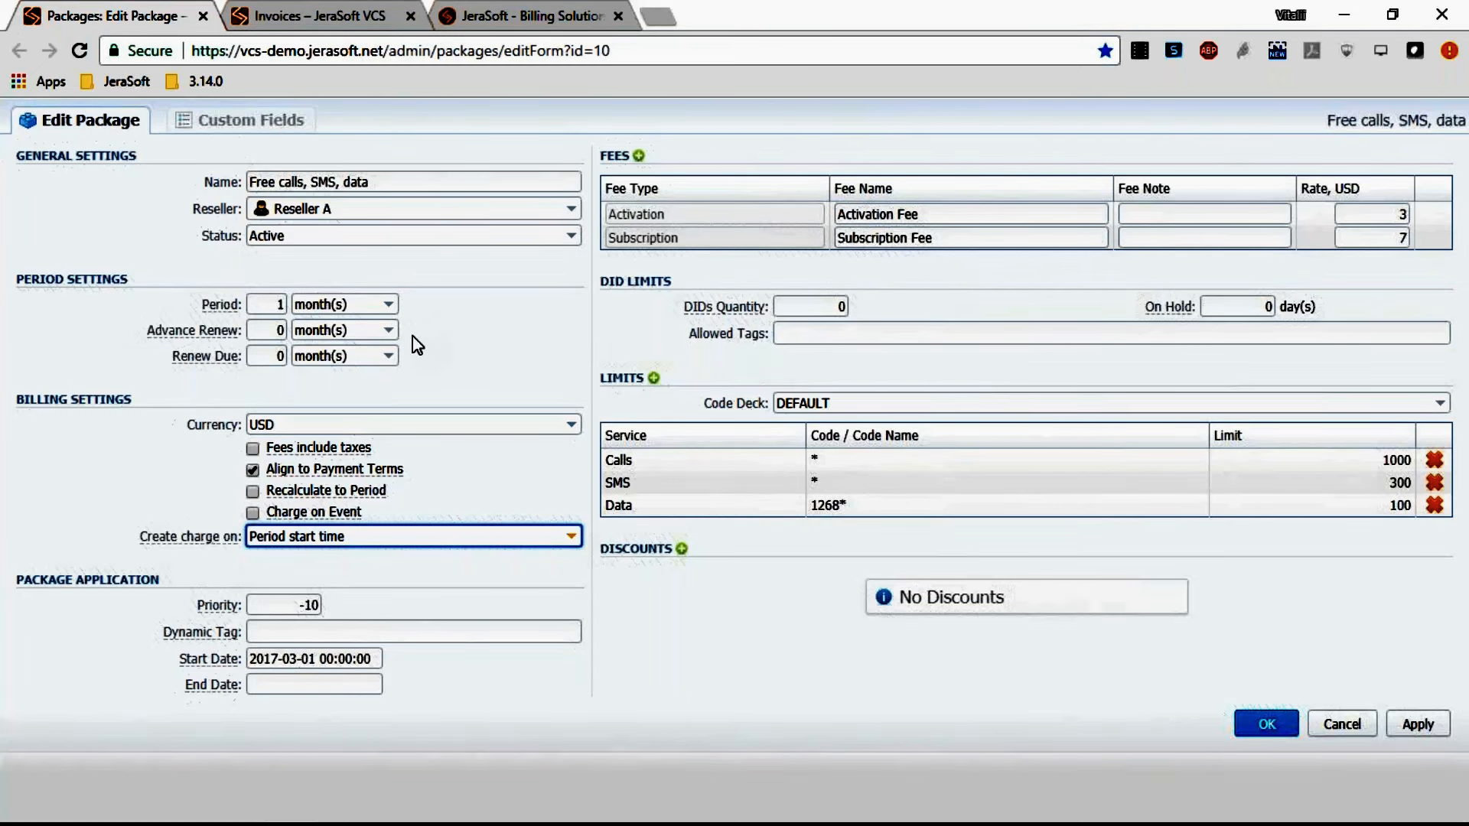
Switch the package's Create charge on option to Pre-activation time and back to Period start time.
mouse_move(227, 539)
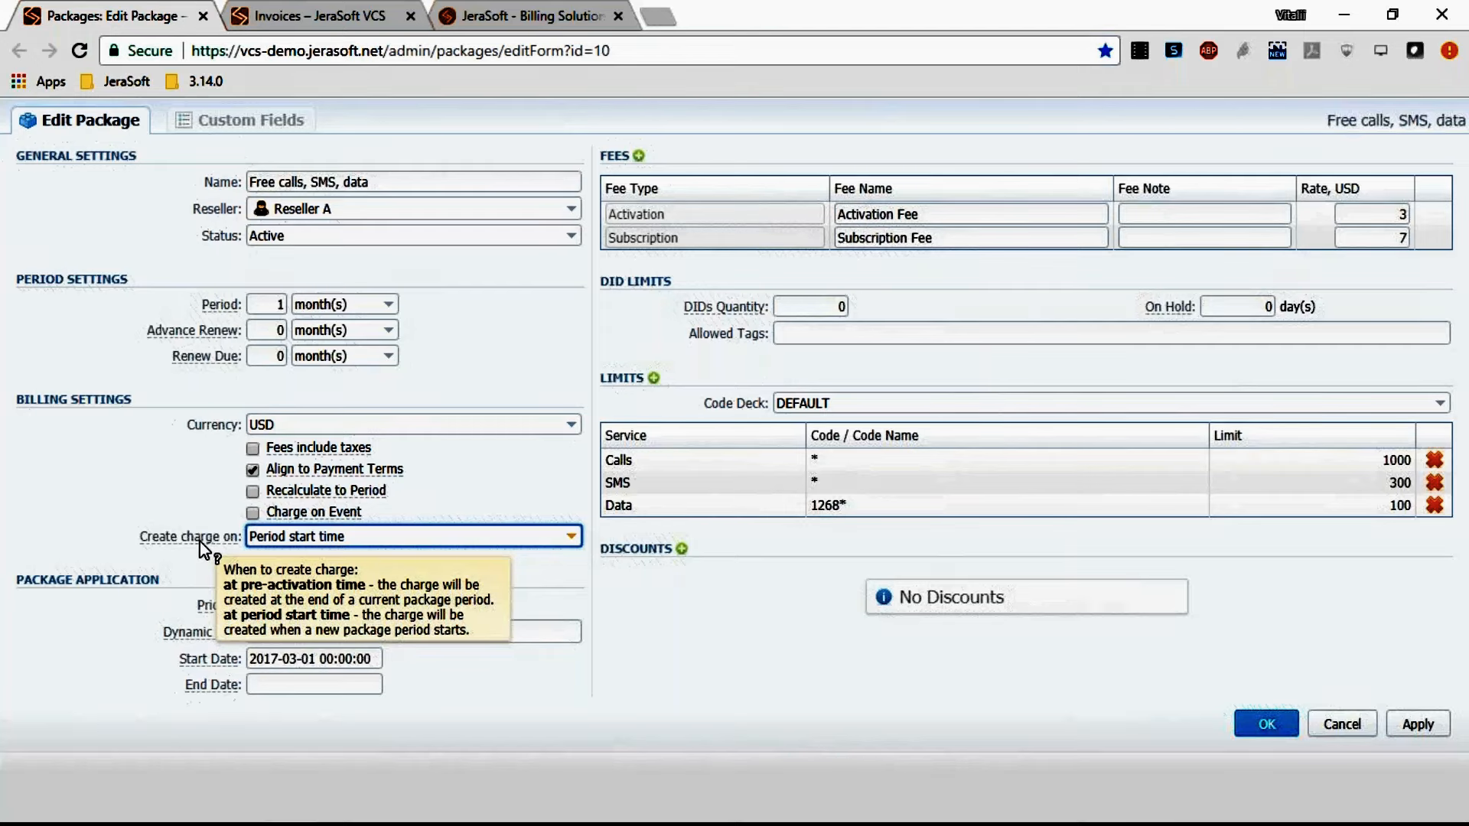
left_click(318, 536)
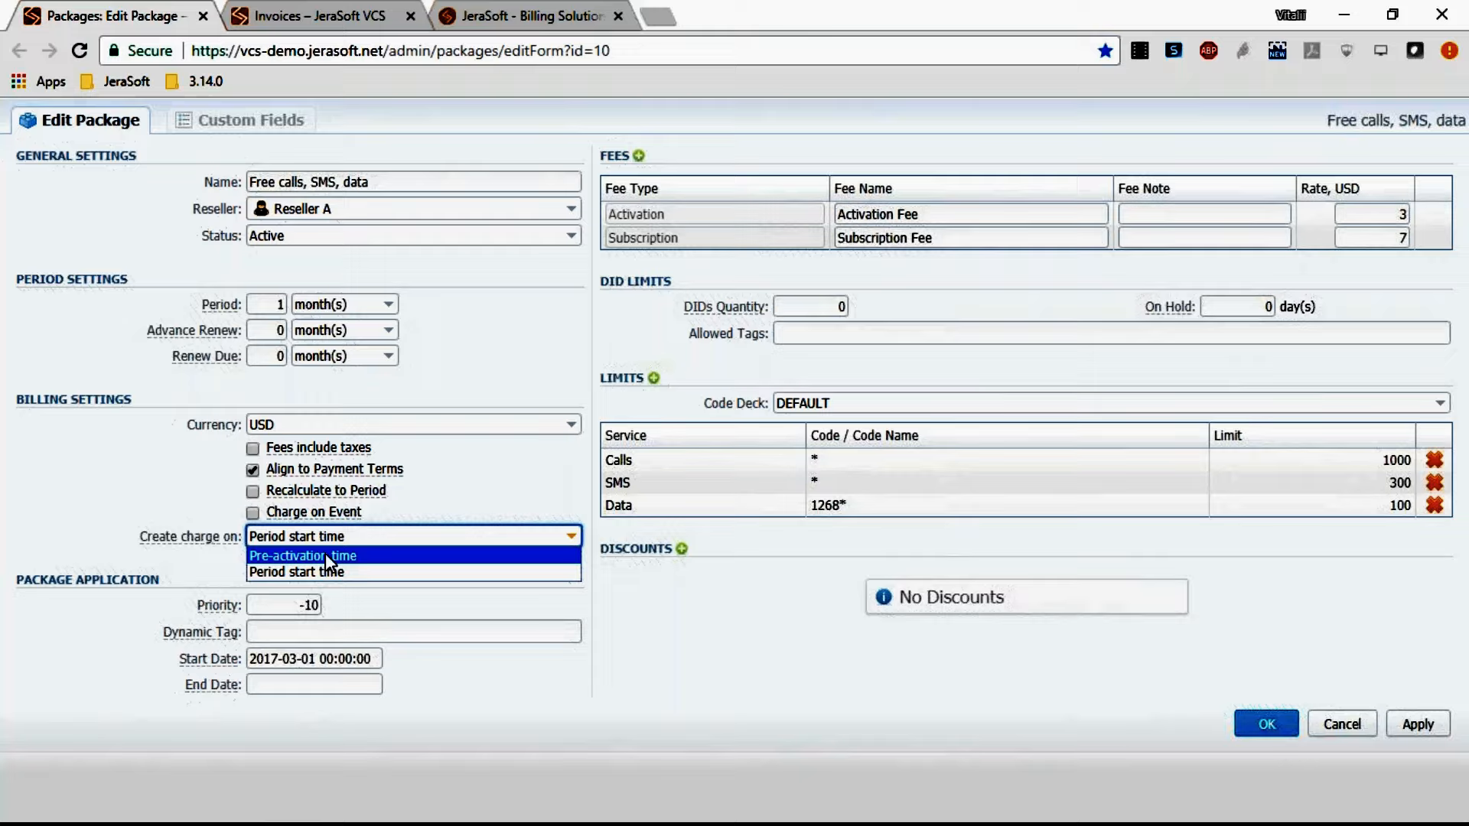
left_click(325, 555)
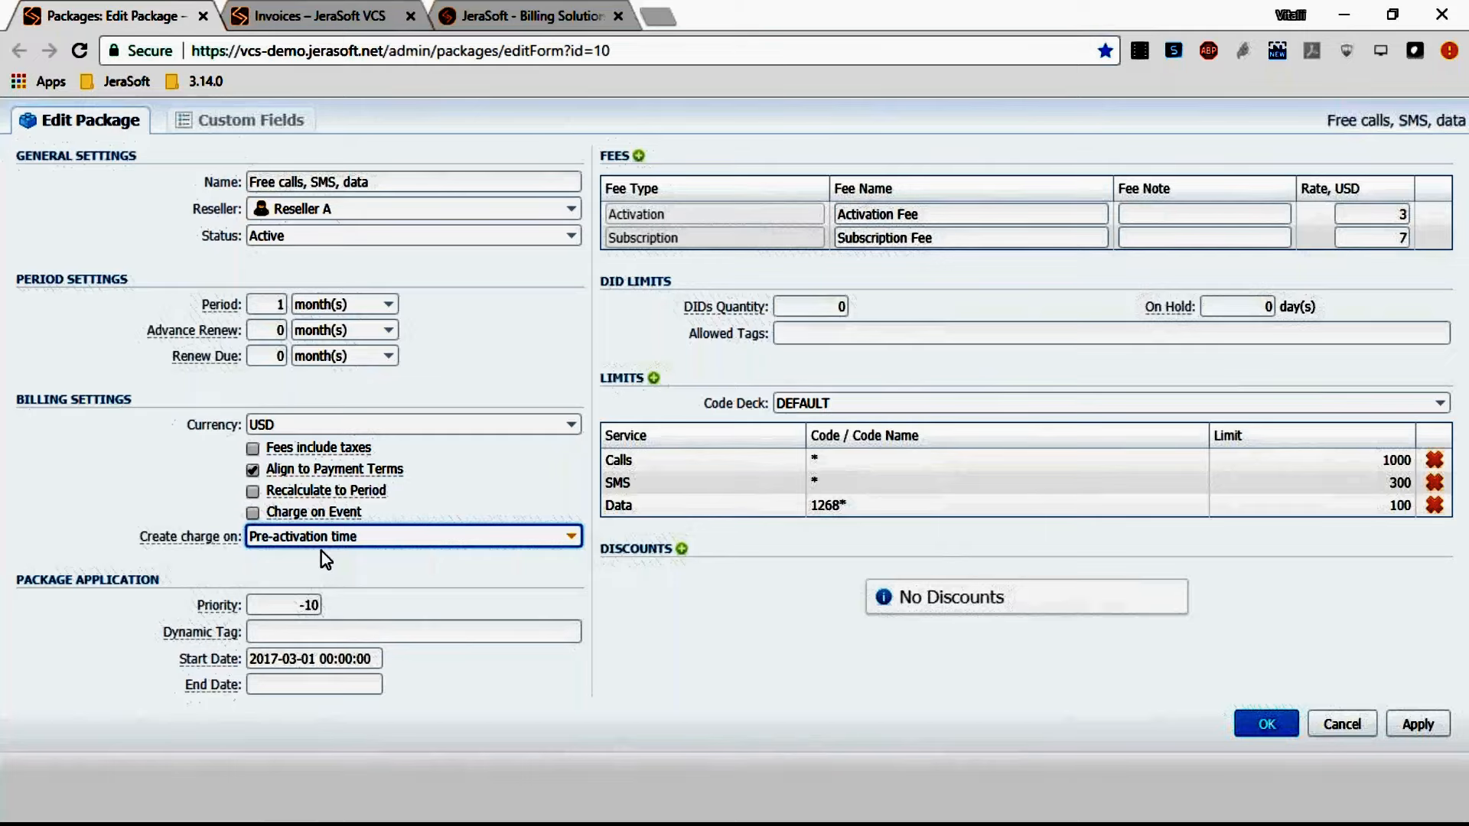
left_click(319, 540)
left_click(324, 570)
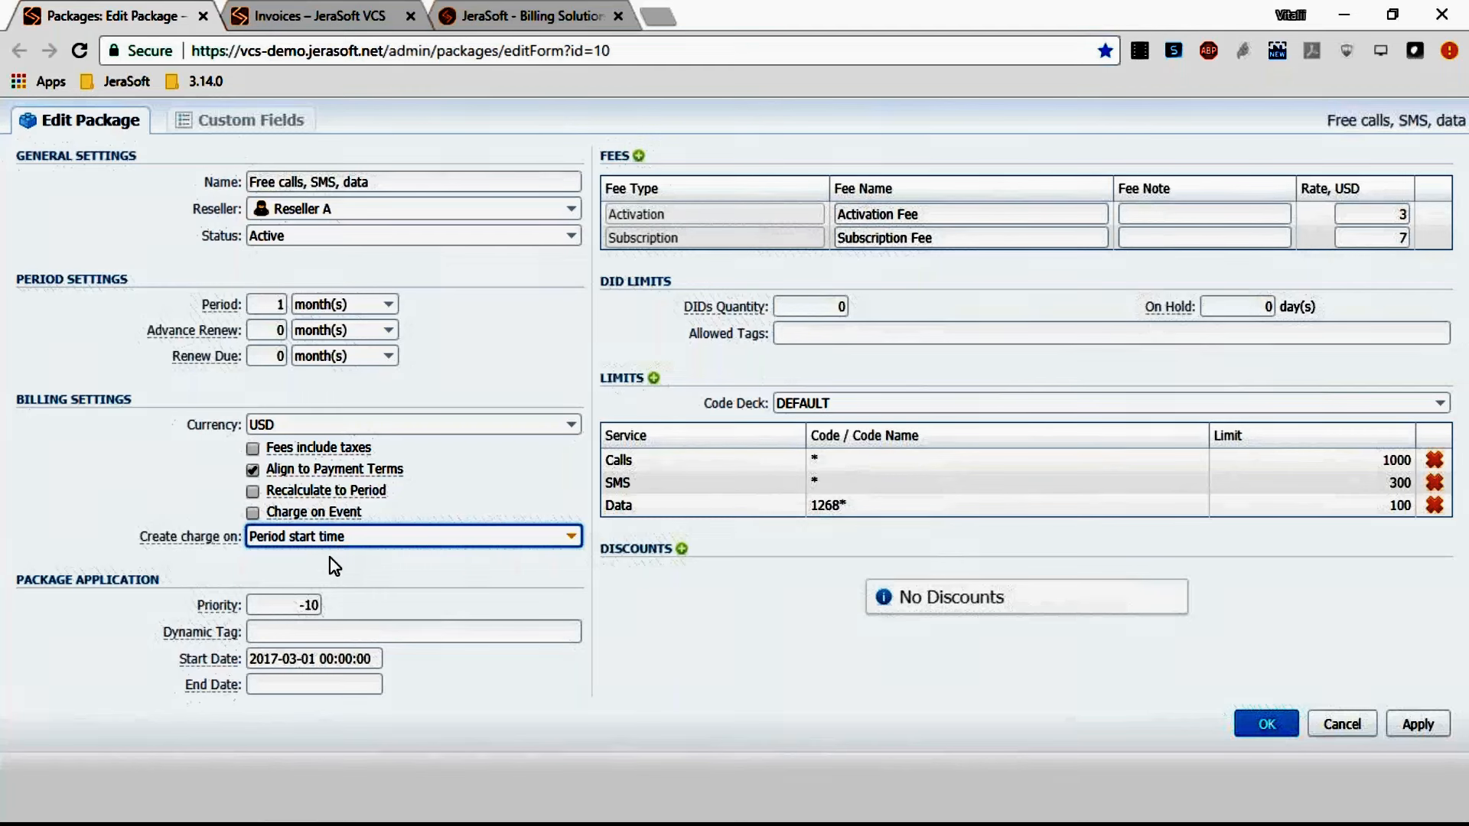
Close the package editor tab, export the invoice list as invoices_list_23-10-2017.csv to the Desktop, and open it.
left_click(202, 16)
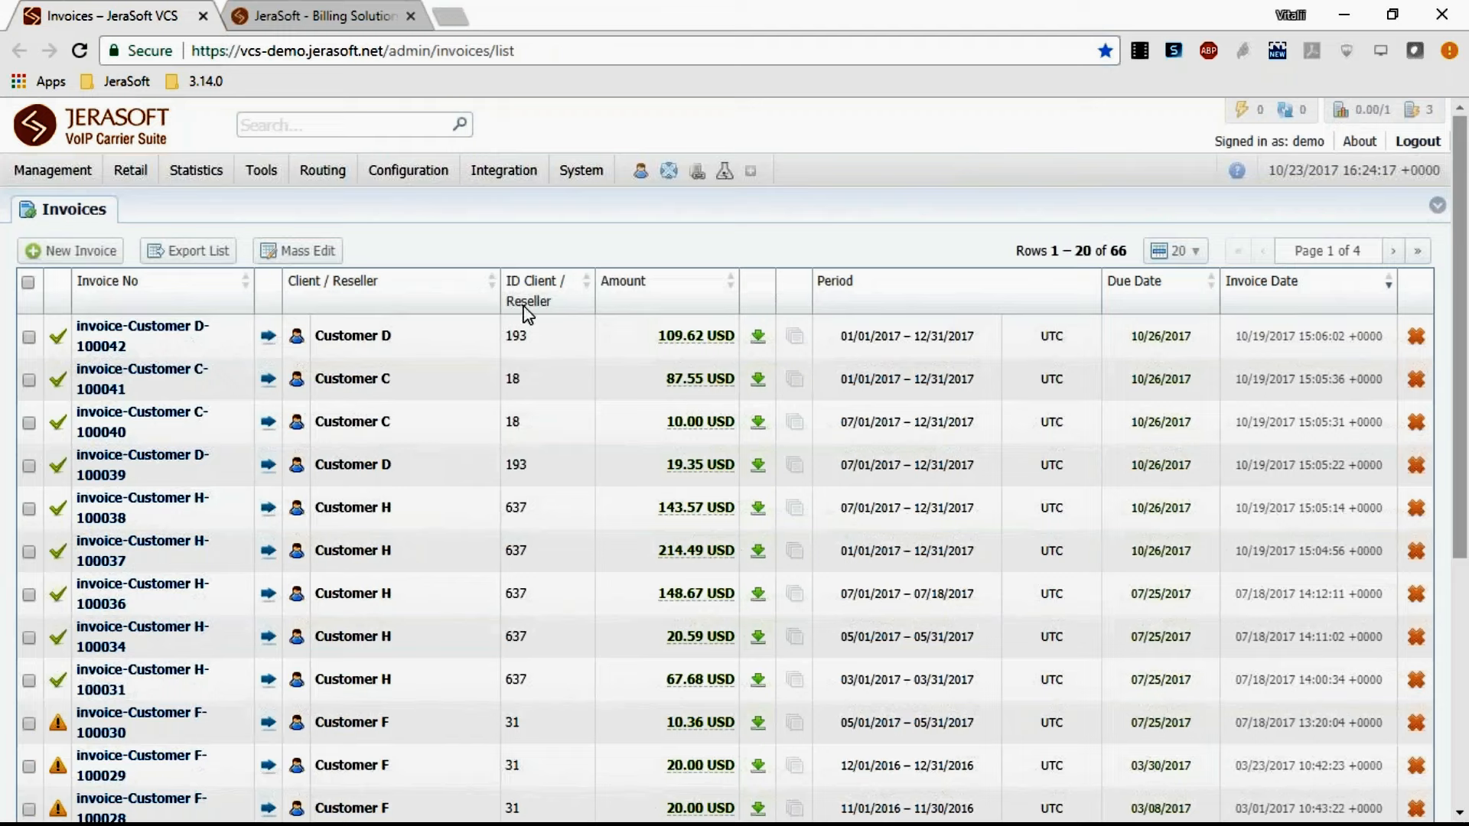
mouse_move(696, 337)
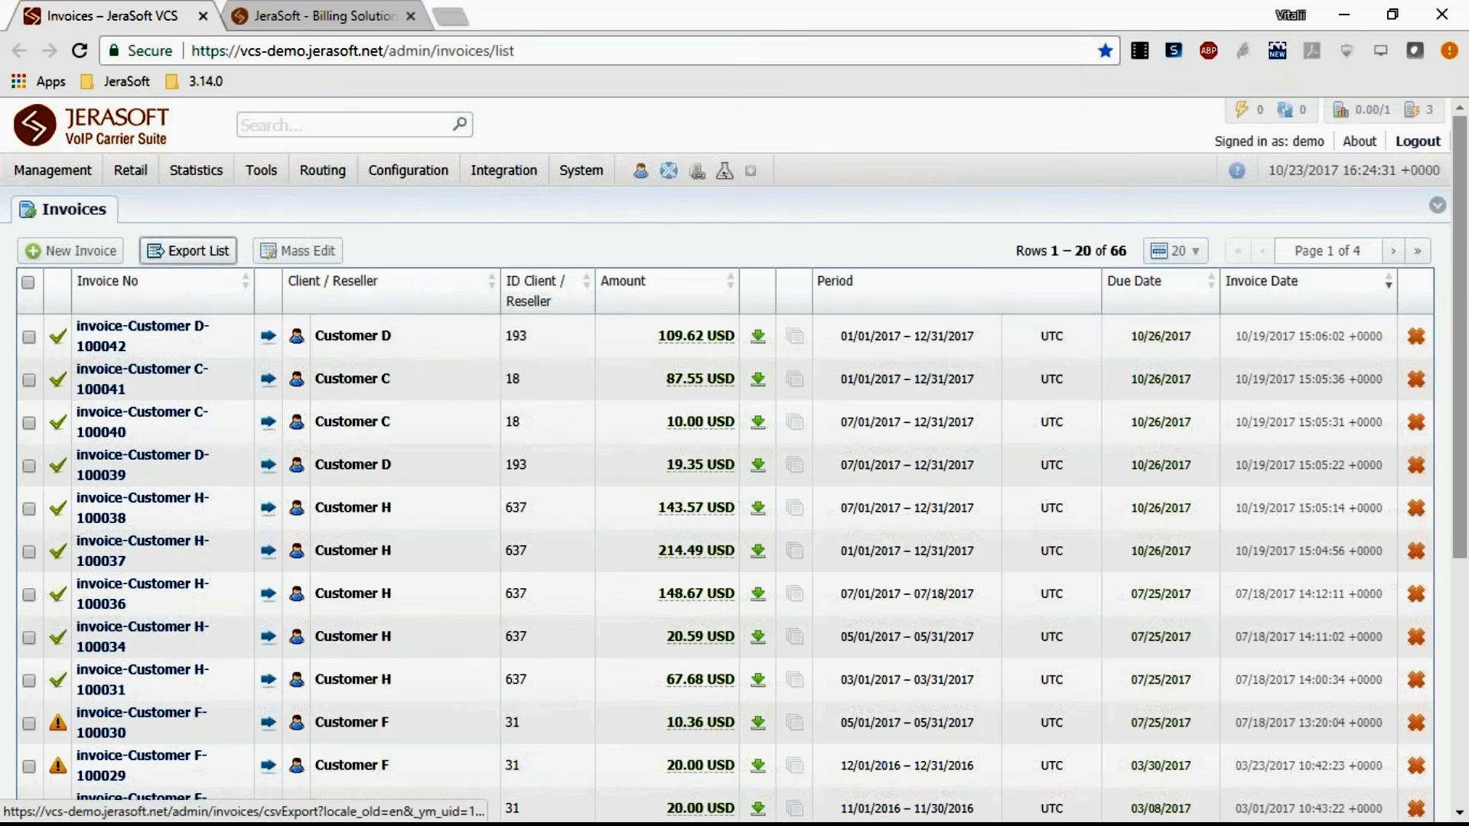
left_click(188, 250)
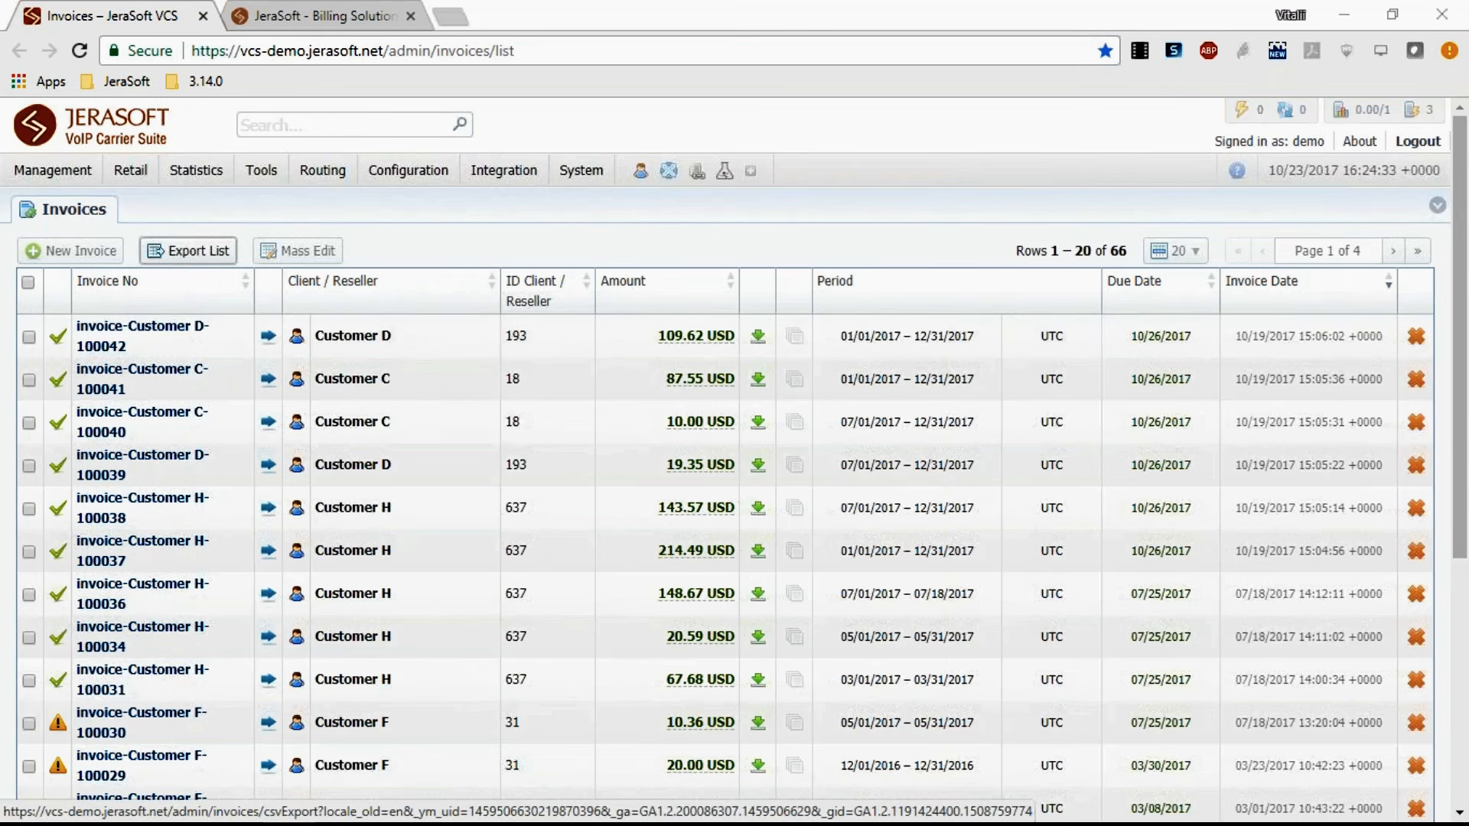
left_click(553, 479)
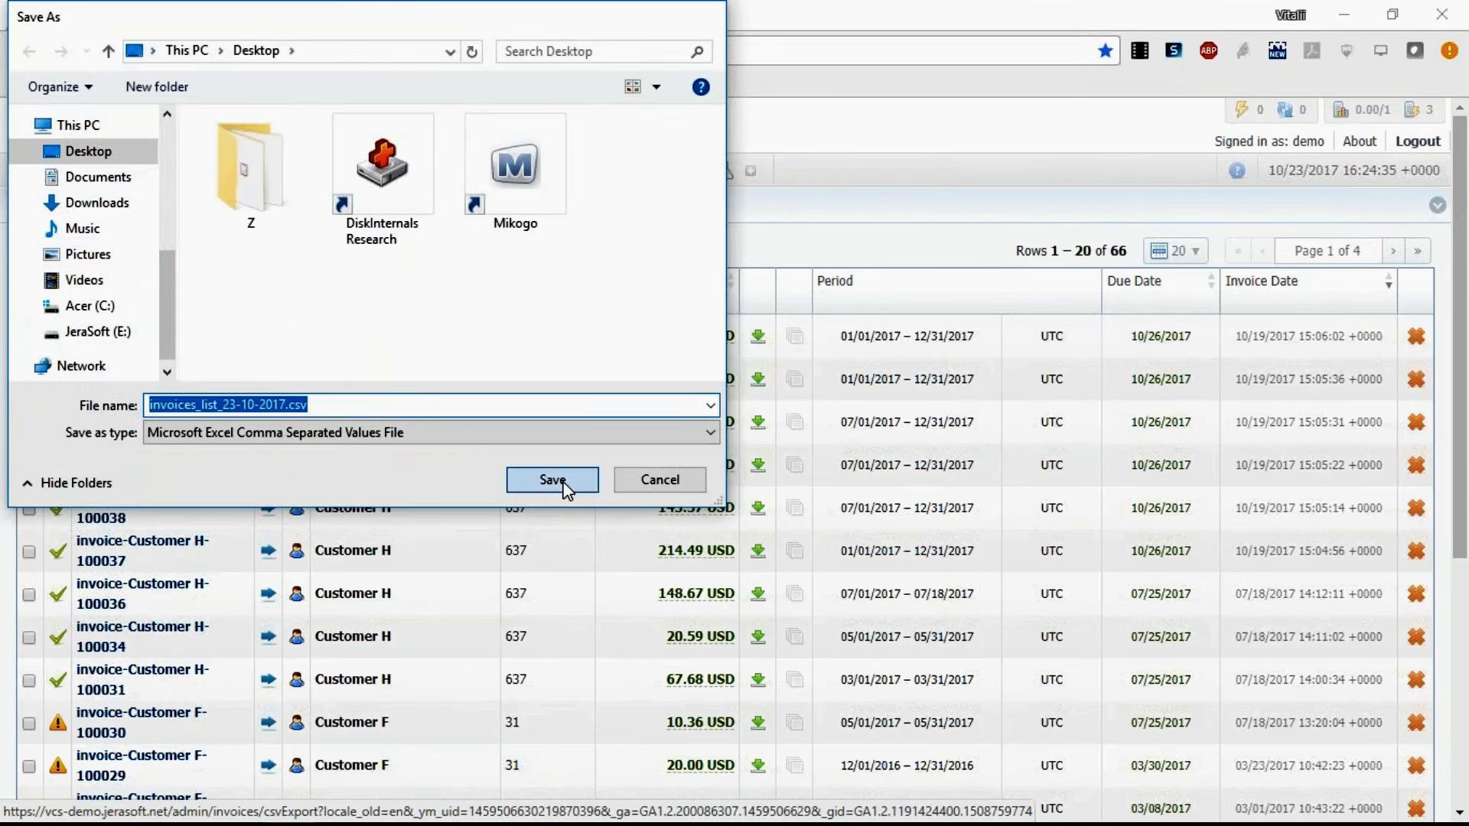
left_click(107, 799)
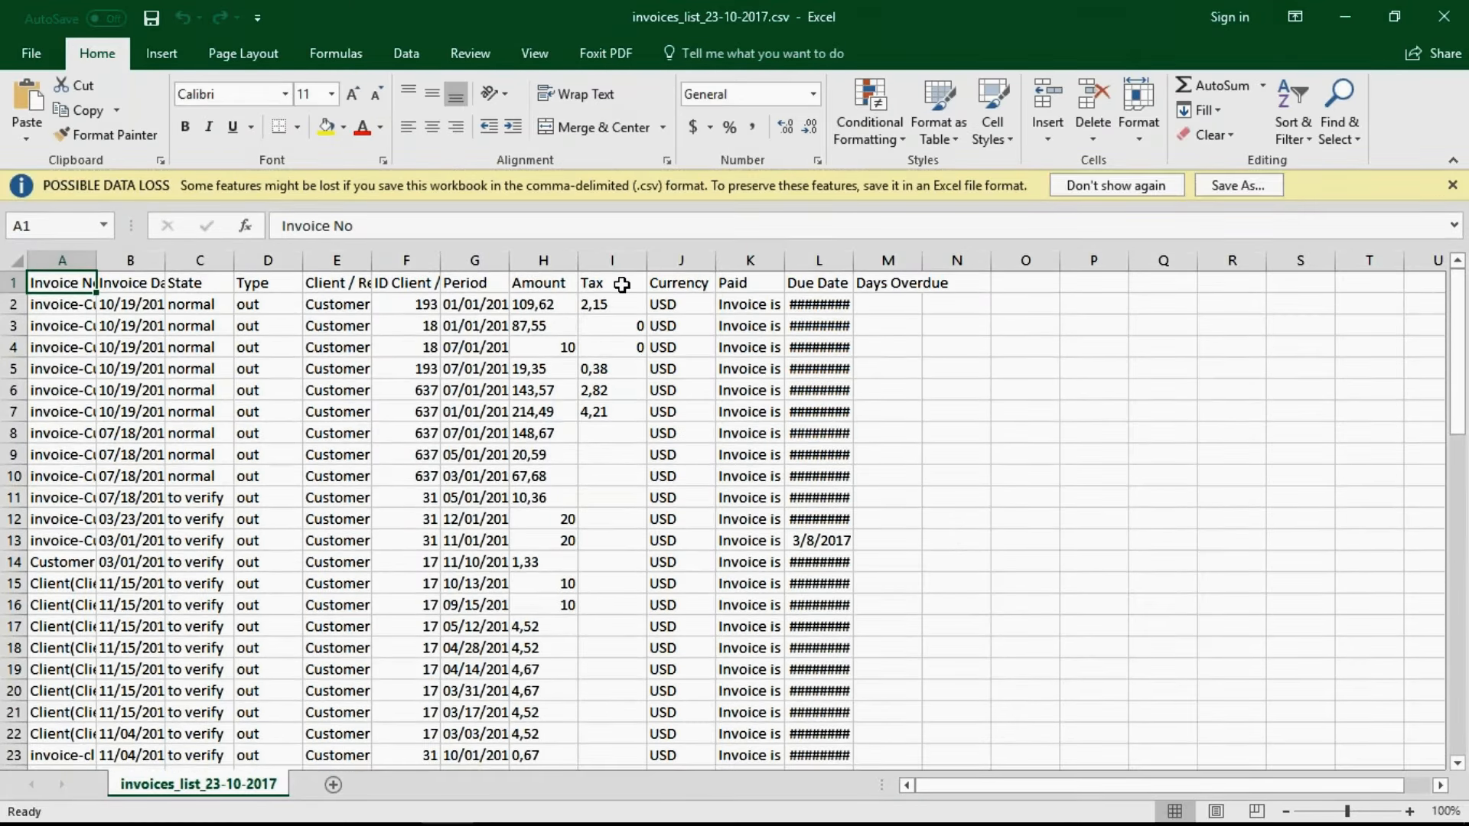
Select the Tax values in cells I2 to I7 of the exported sheet, then close Excel.
left_click_drag(618, 304, 616, 412)
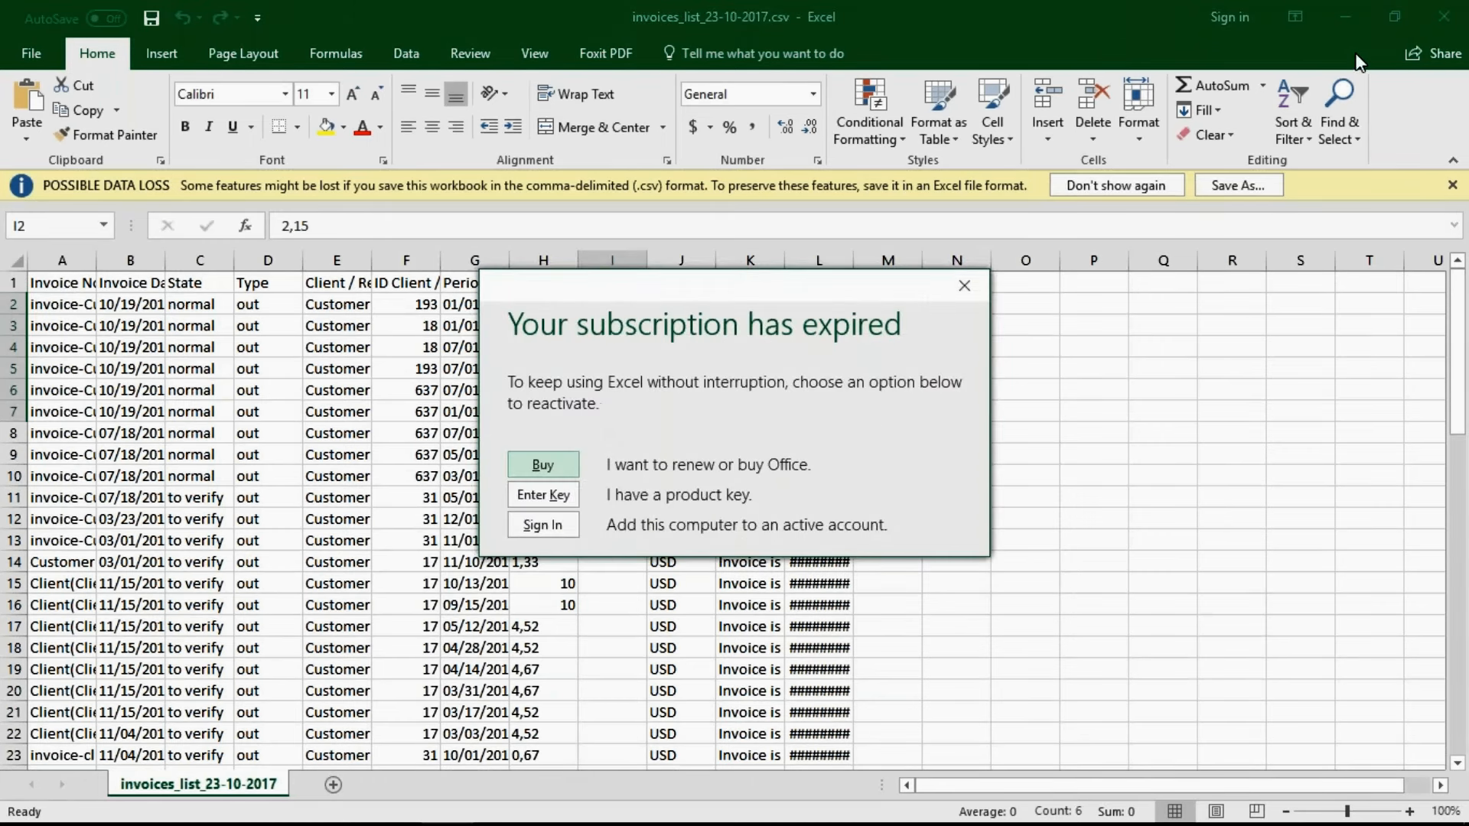
left_click(964, 286)
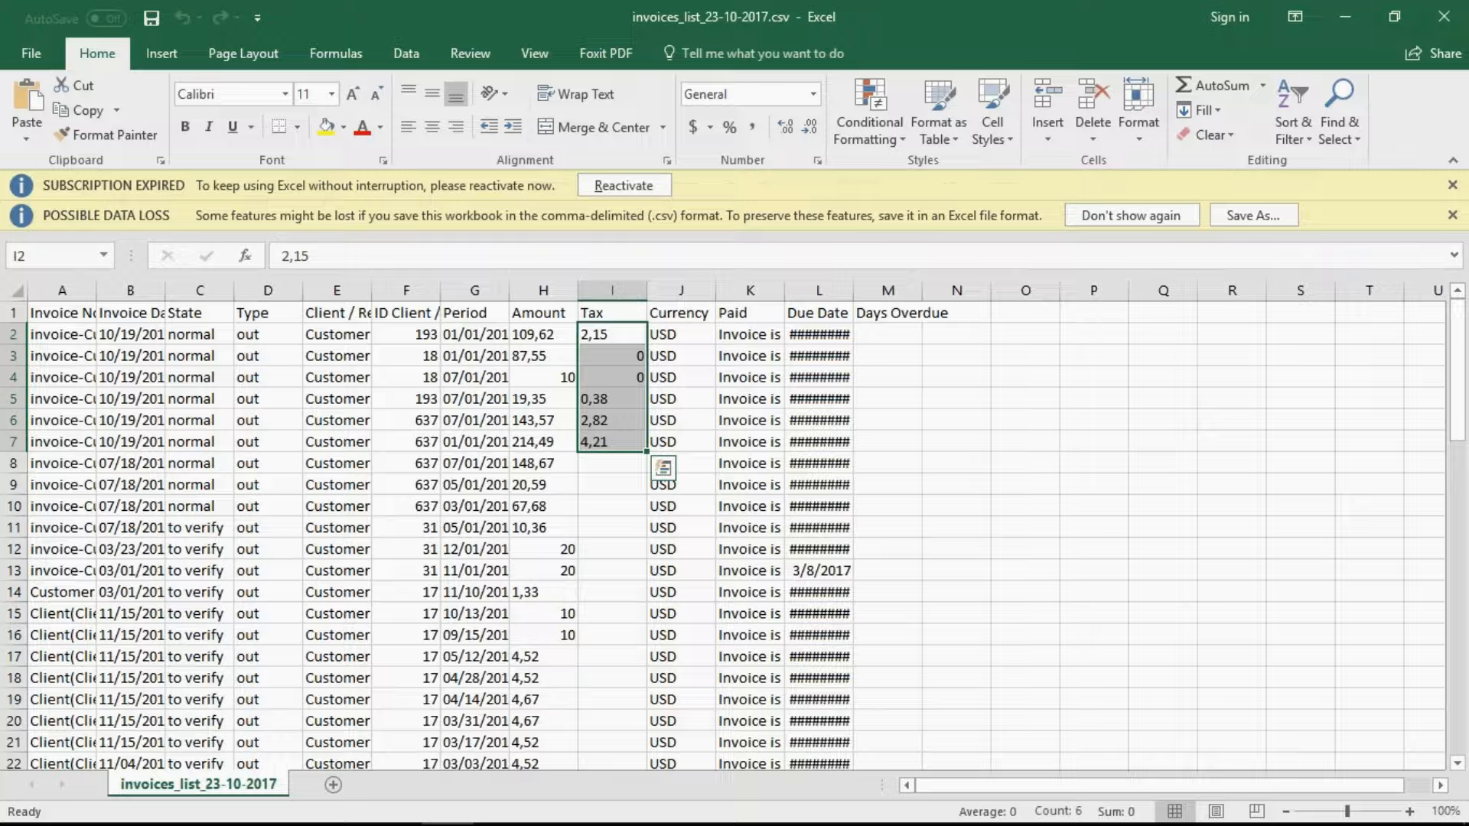
left_click(1453, 16)
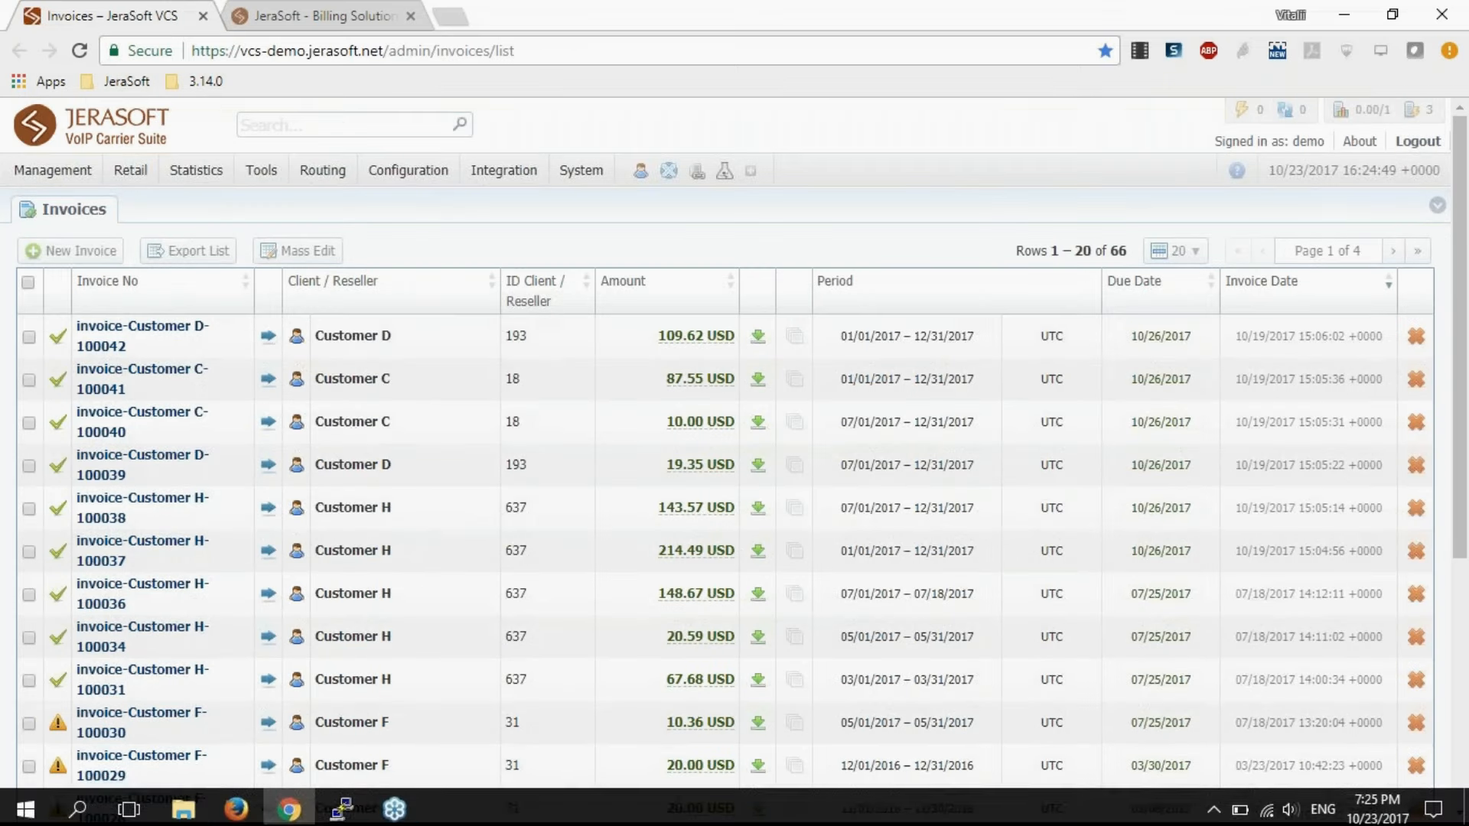
Switch to the PuTTY terminal and run pwd in the vcs-3.14.0 directory.
left_click(344, 817)
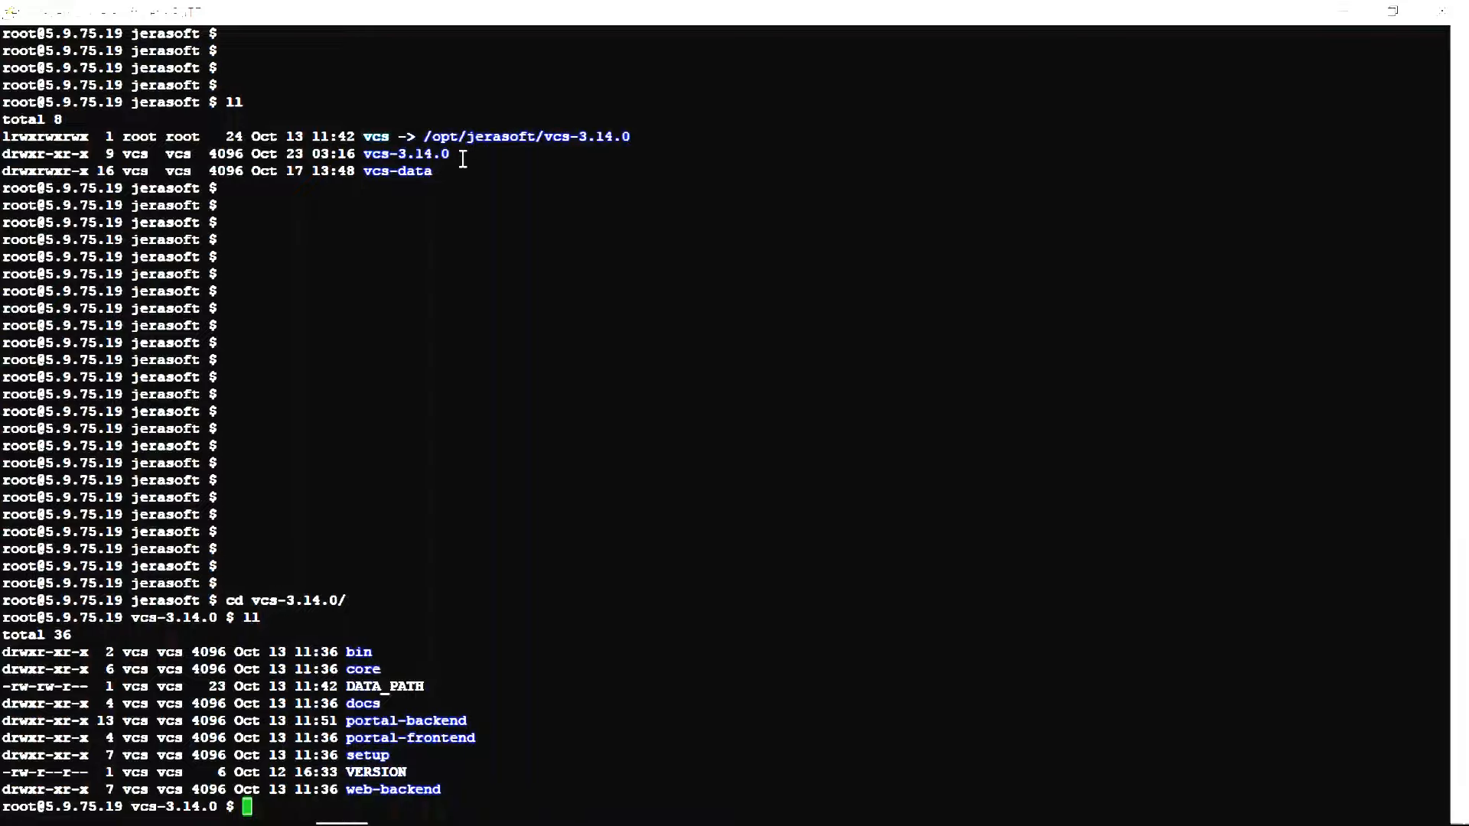
type("pwd")
key("Return")
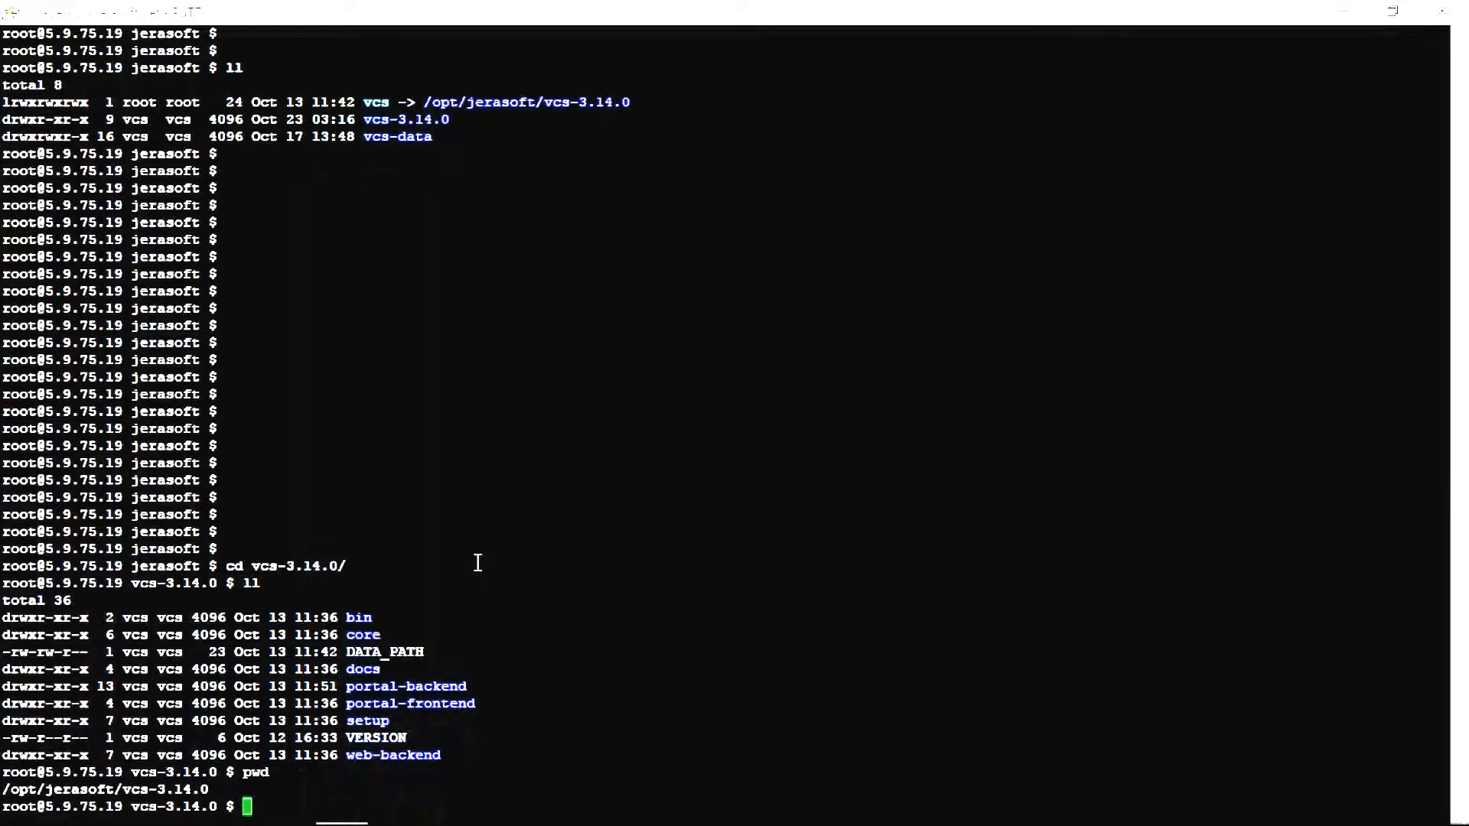
Highlight the portal-backend and portal-frontend directory names in the listing.
double_click(410, 684)
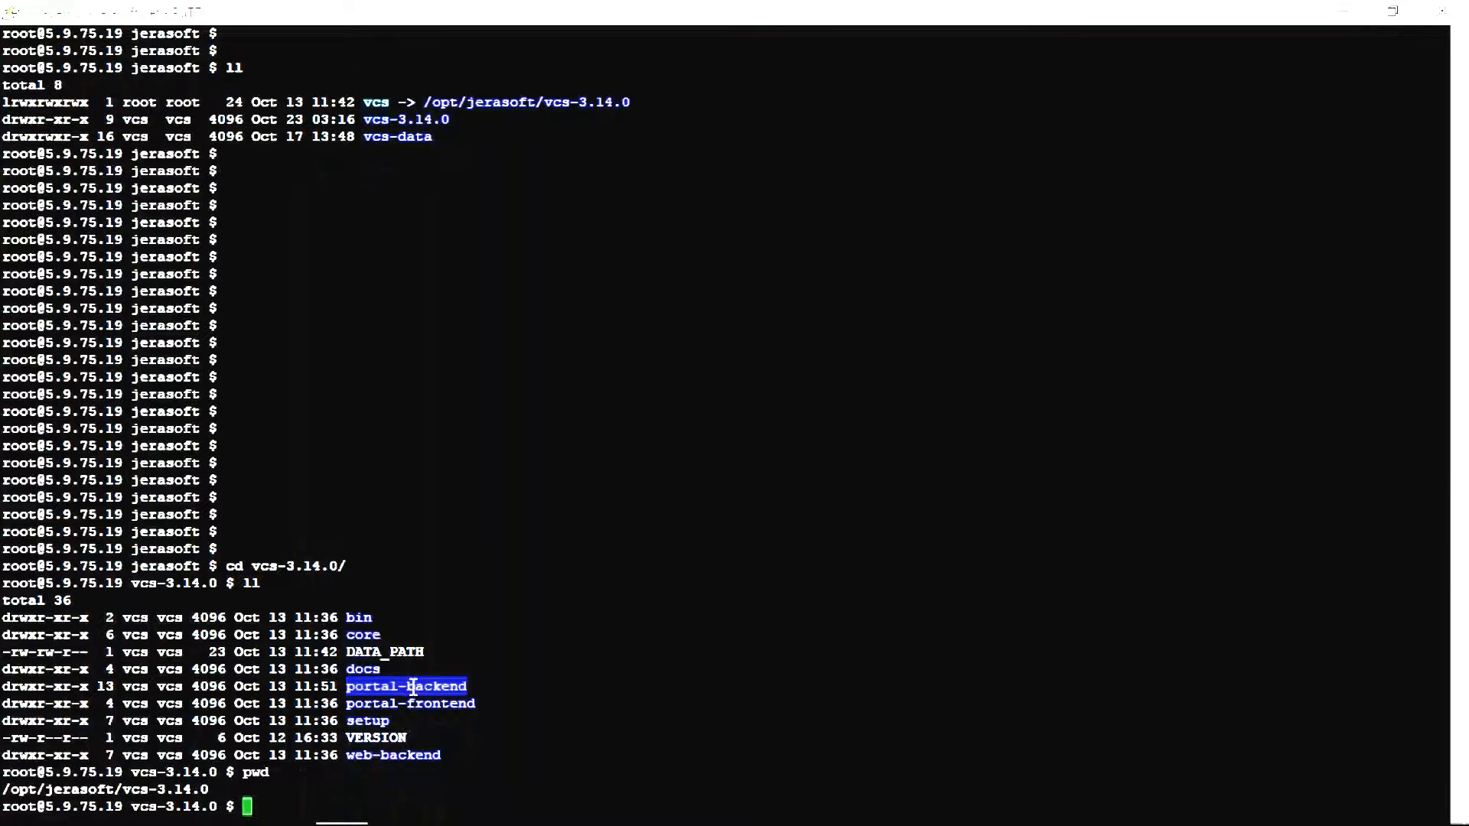
triple_click(424, 703)
left_click(424, 703)
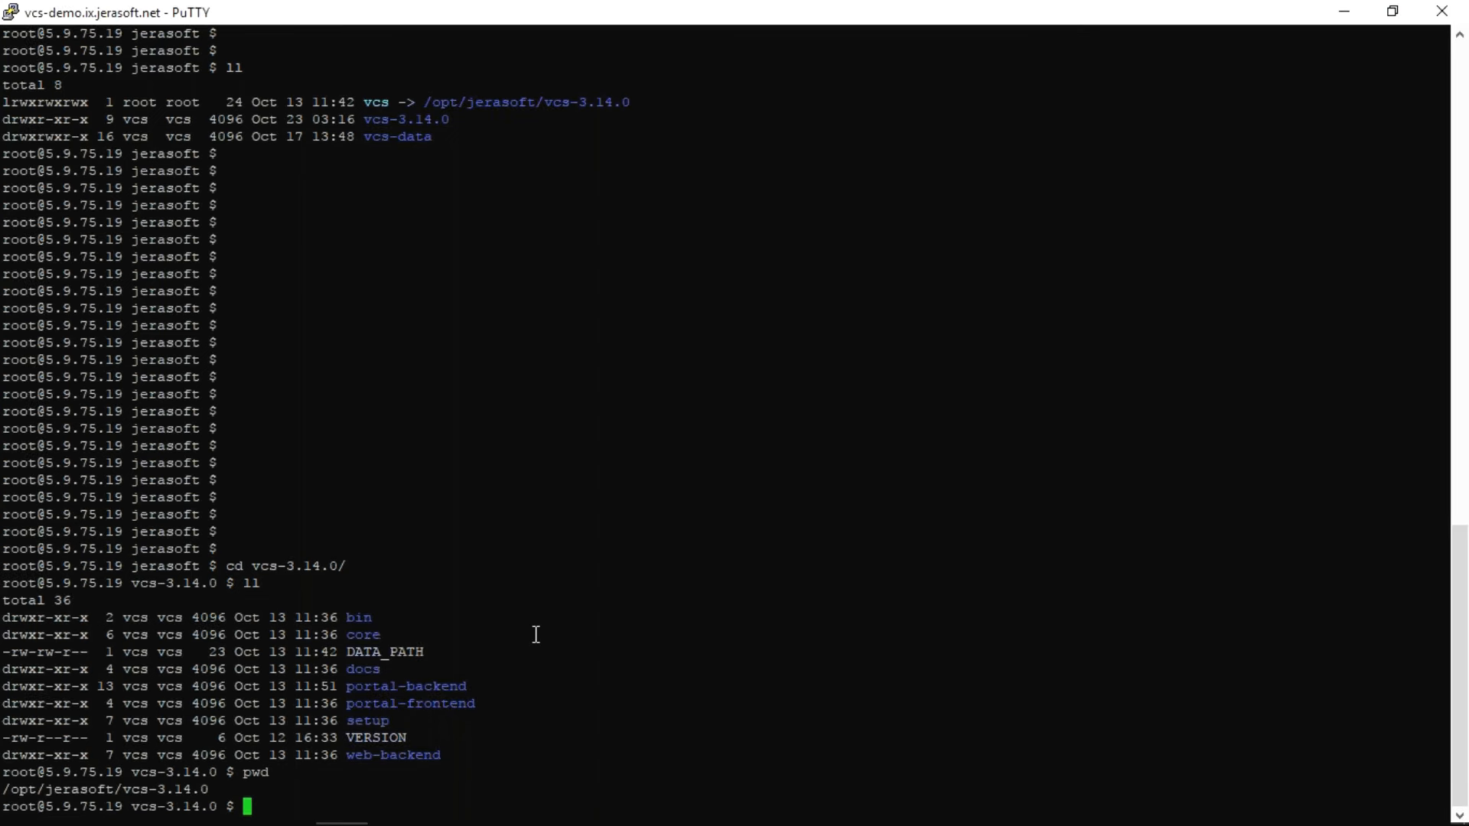
Minimize the terminal and close the Invoices browser tab, leaving the JeraSoft website open.
left_click(1352, 13)
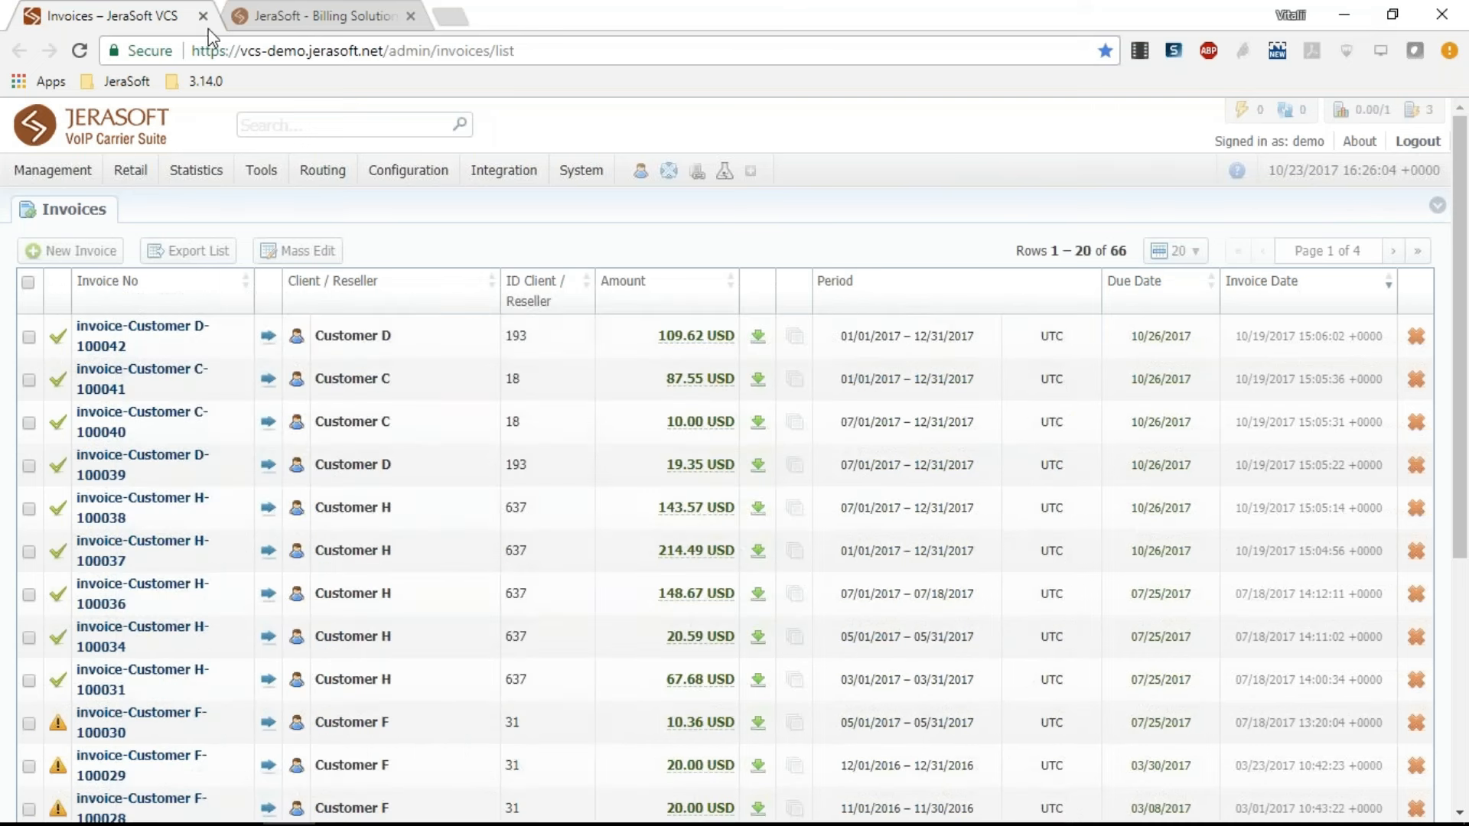
left_click(210, 21)
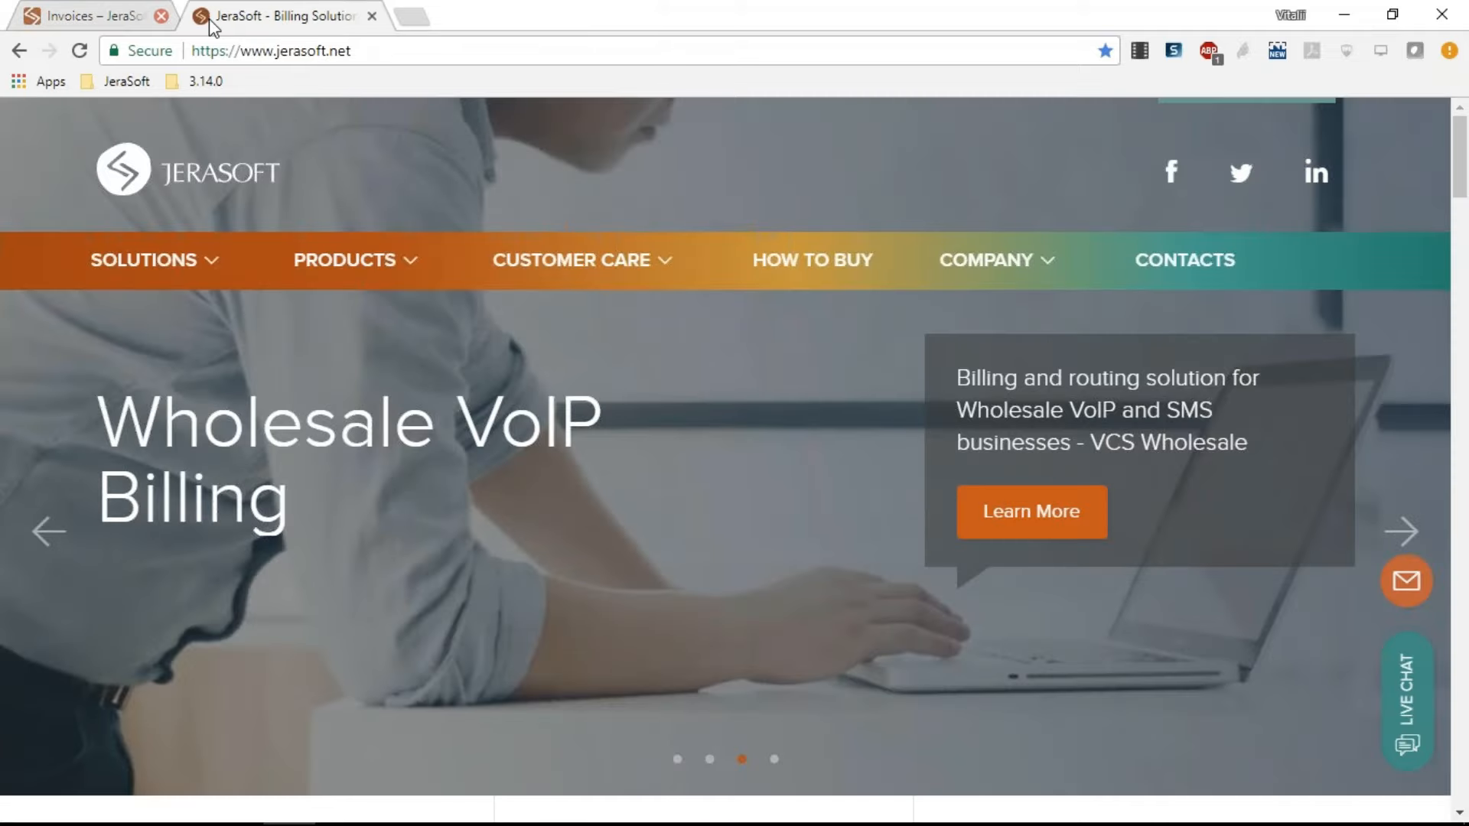
left_click(161, 16)
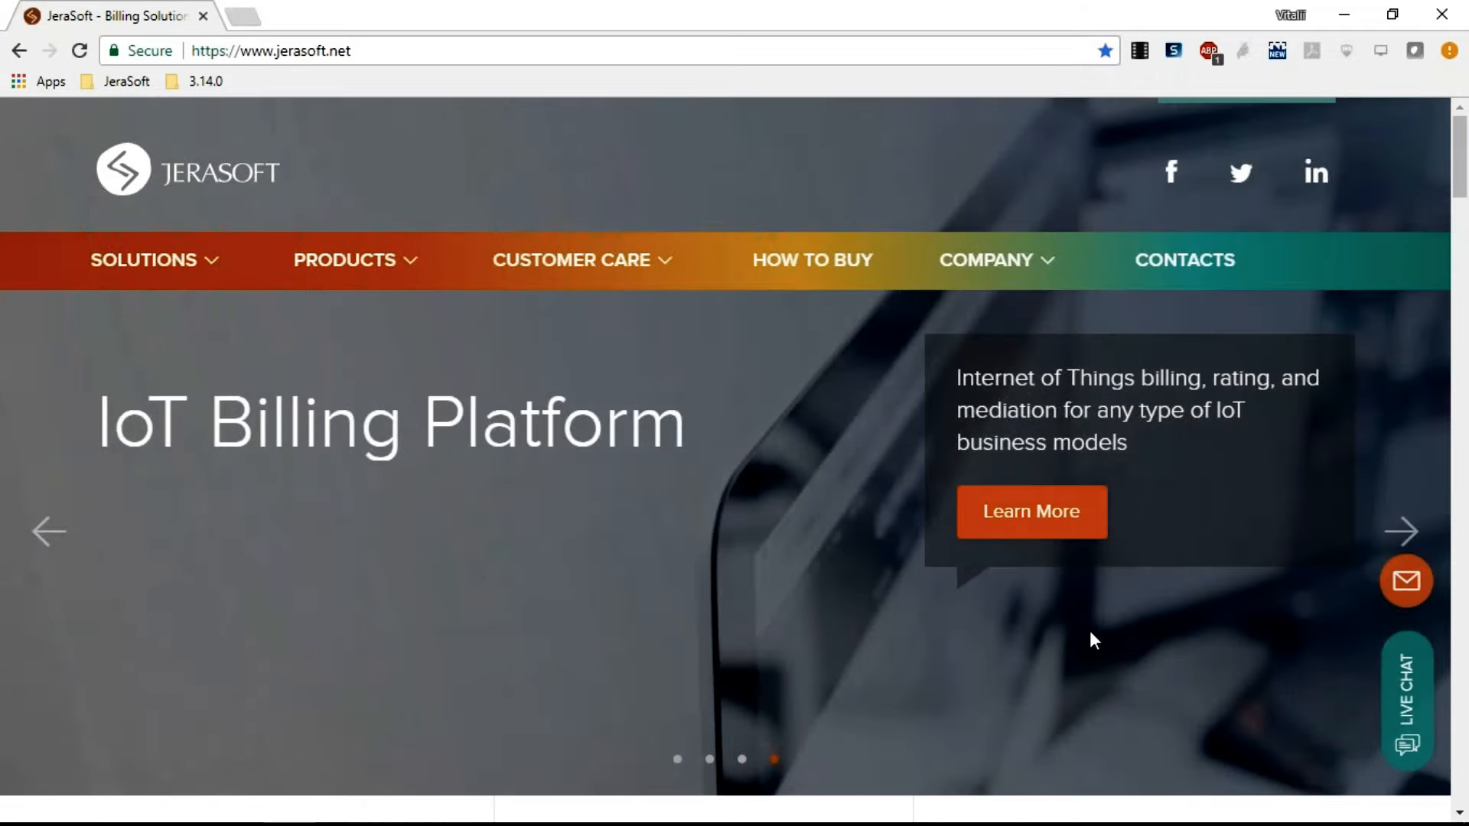